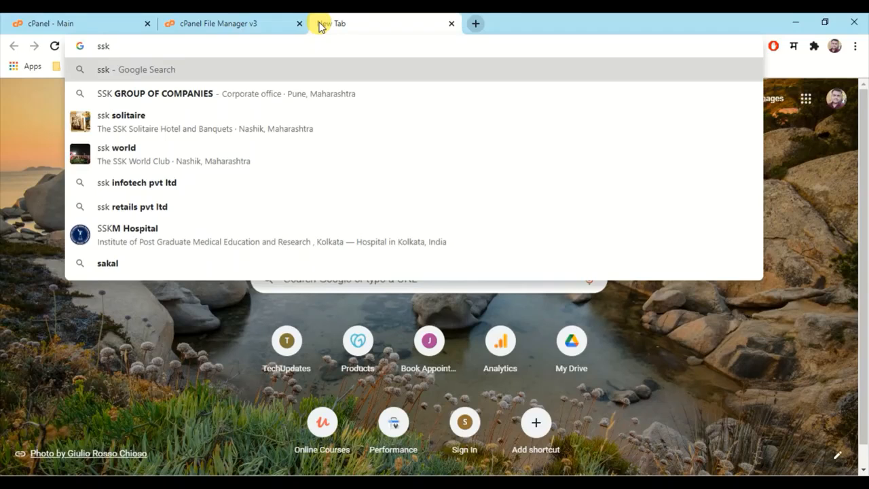
Open sslforfree.com and request a free SSL certificate for edu.justinclicks.com
key(BackSpace)
text(l)
key(Return)
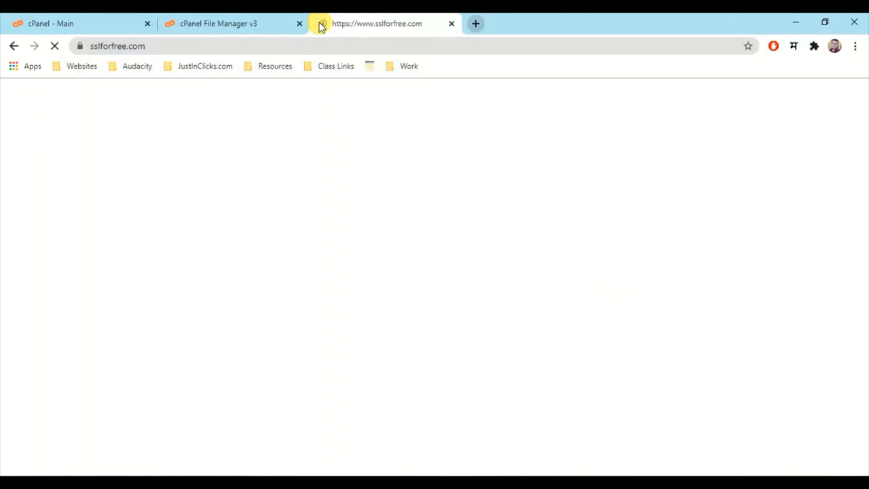
click(270, 19)
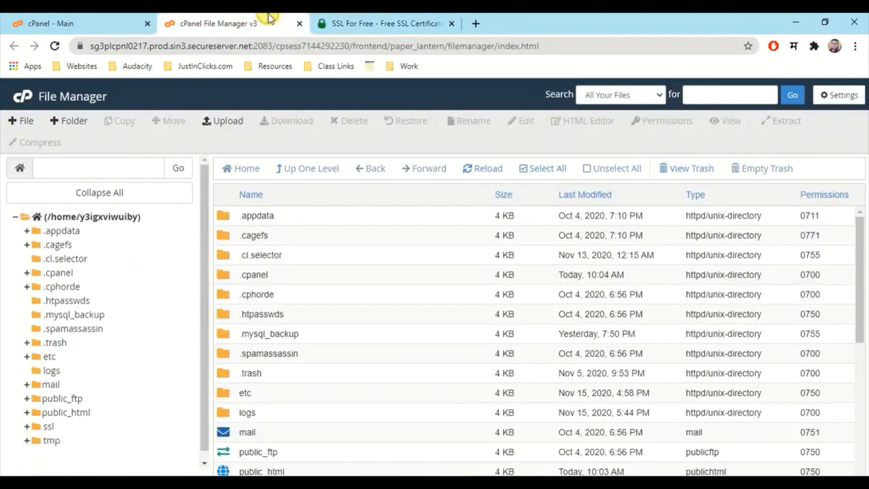
click(354, 21)
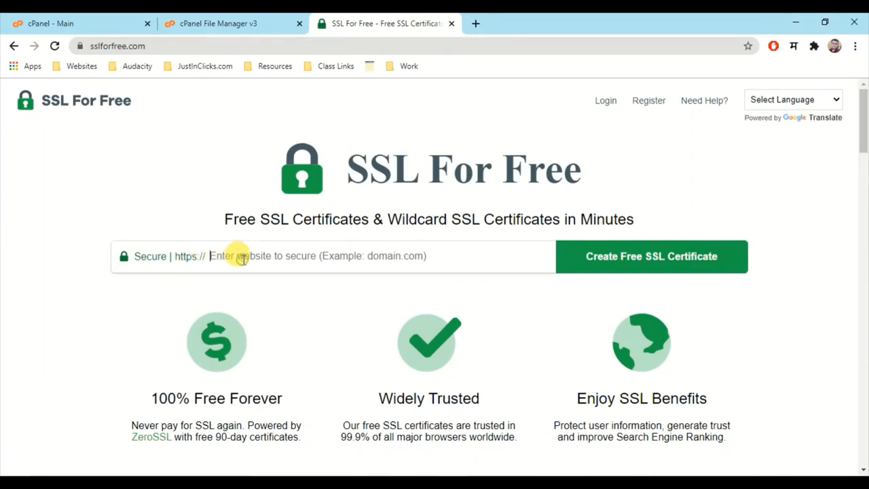
text(edu.justinclicks.com)
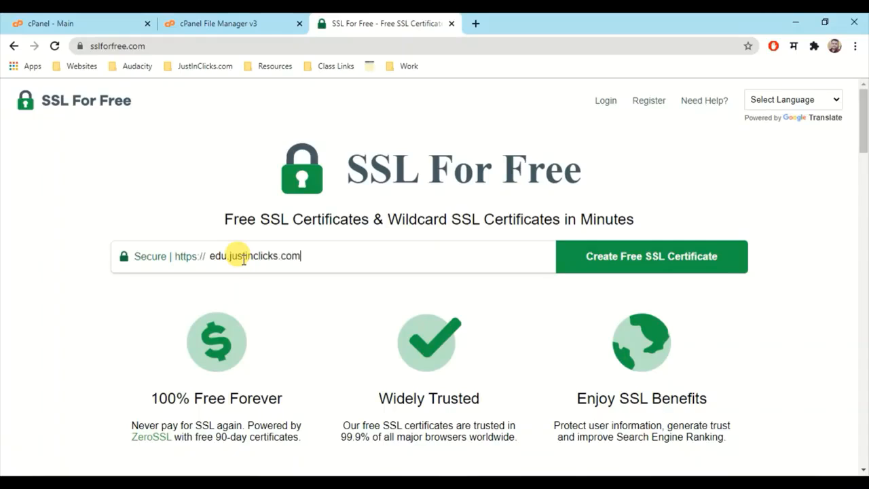
key(Return)
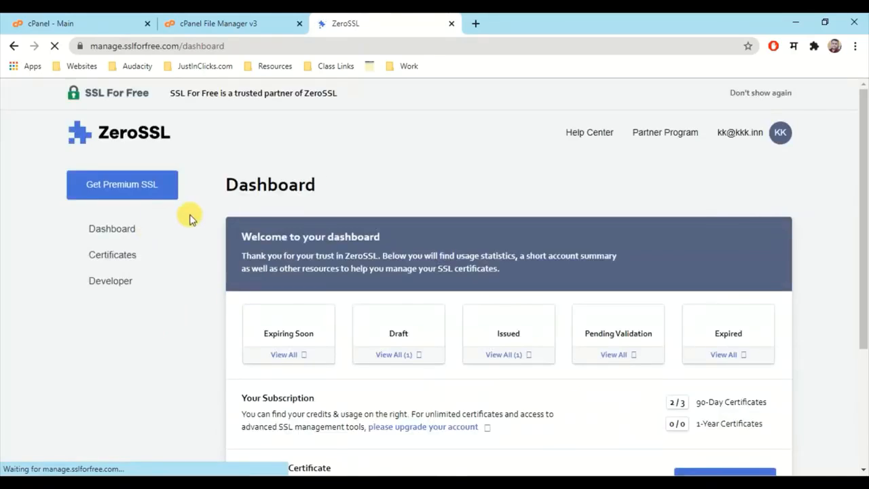
Start a new certificate from the ZeroSSL dashboard
scroll(212, 229, down, 3)
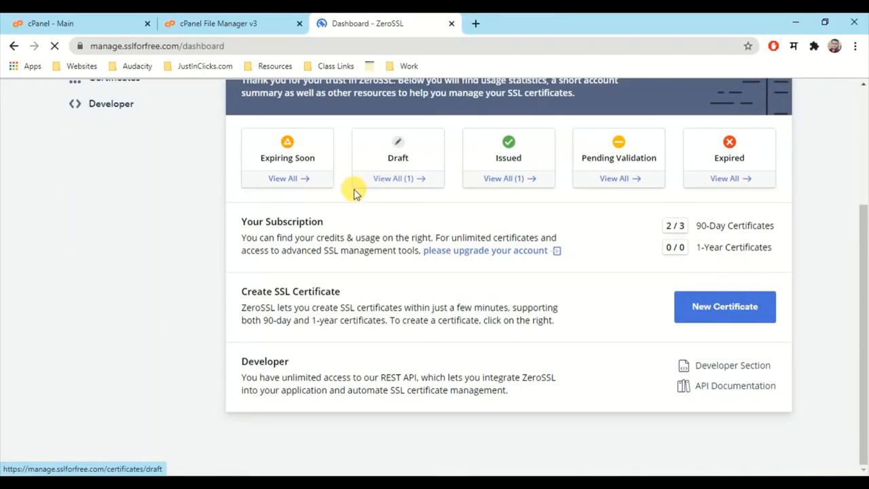
scroll(520, 258, down, 3)
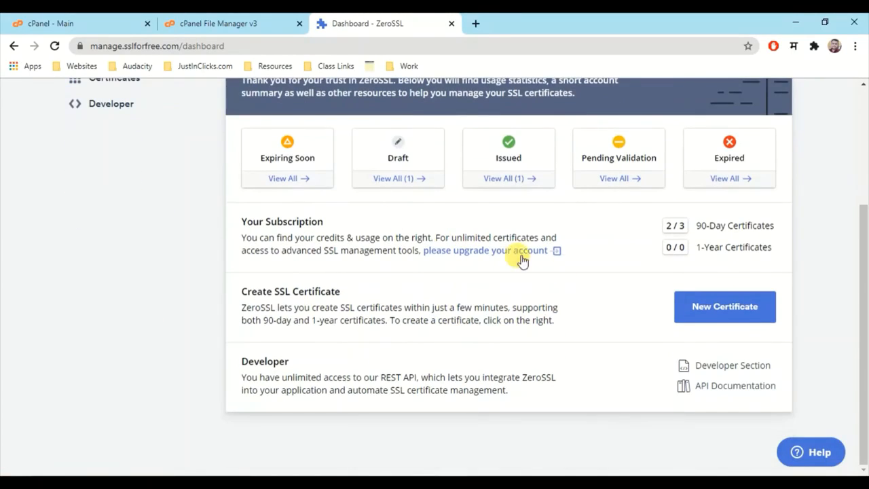
click(711, 312)
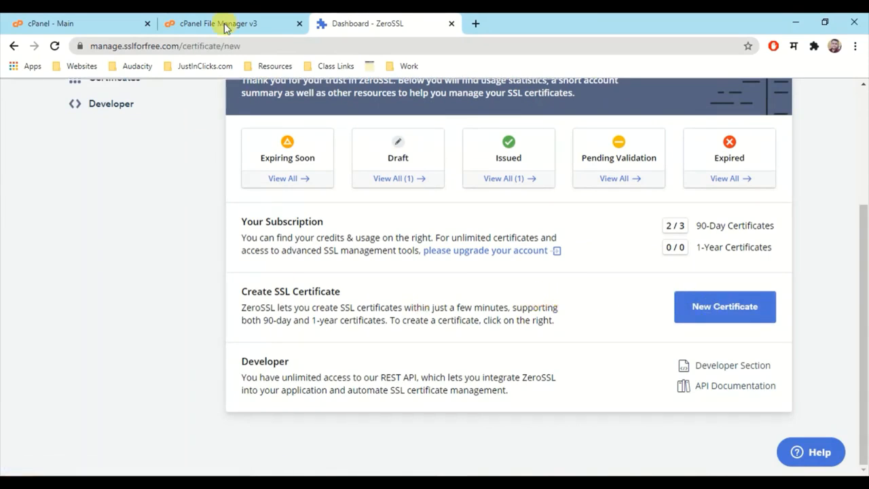
scroll(266, 151, down, 3)
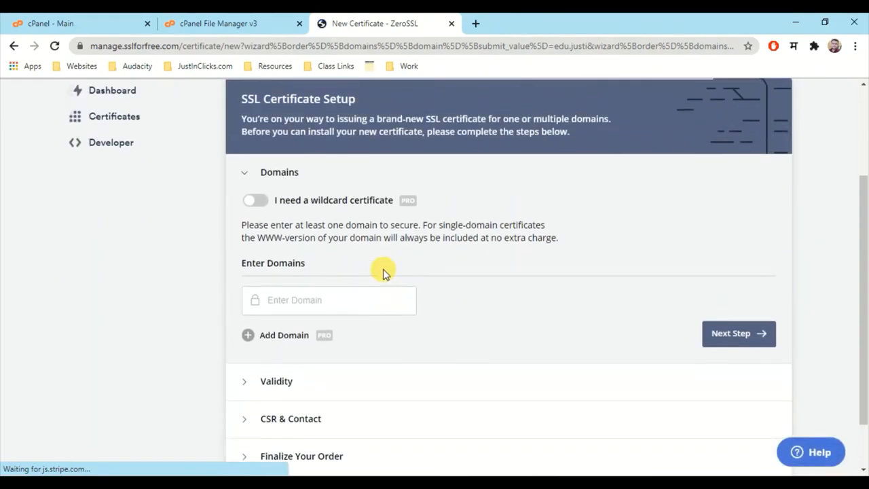
In the cPanel File Manager, open the edu.justinclicks.com folder inside public_html
click(269, 19)
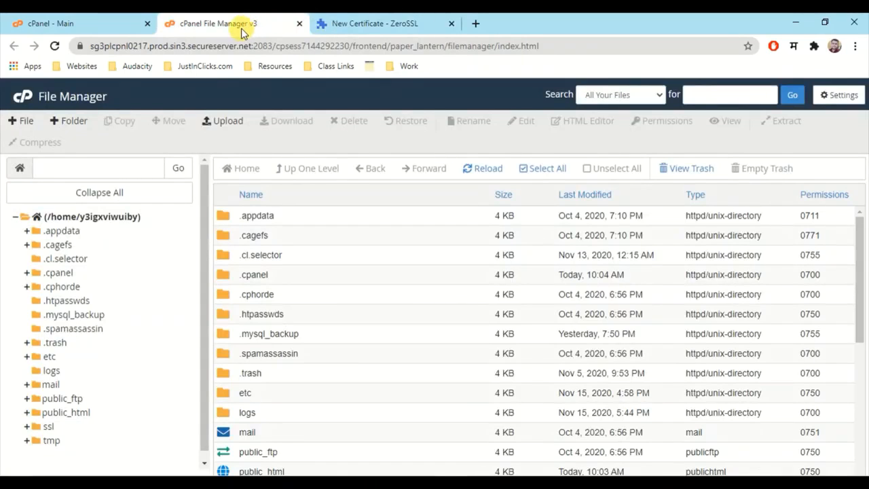
scroll(245, 380, down, 2)
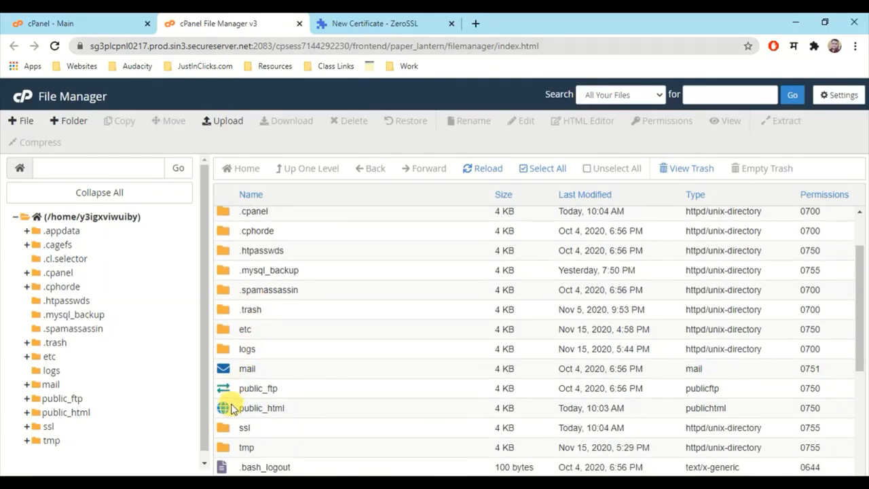
double_click(229, 410)
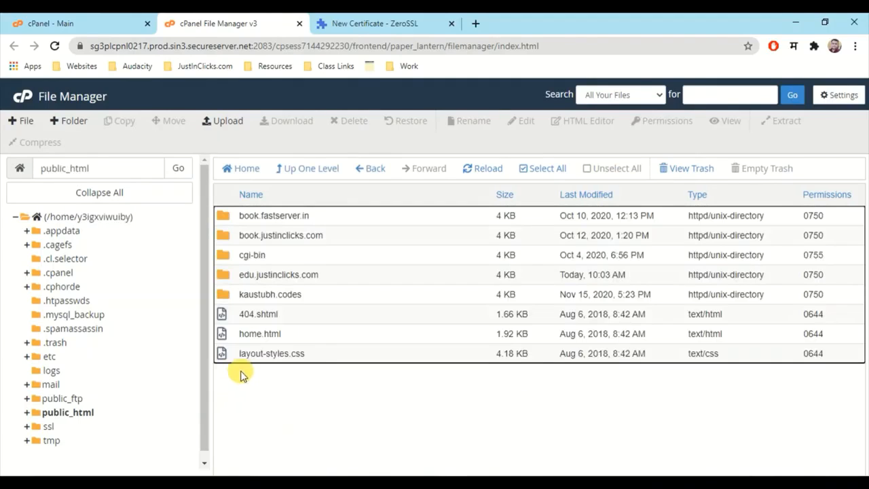
click(224, 277)
double_click(224, 277)
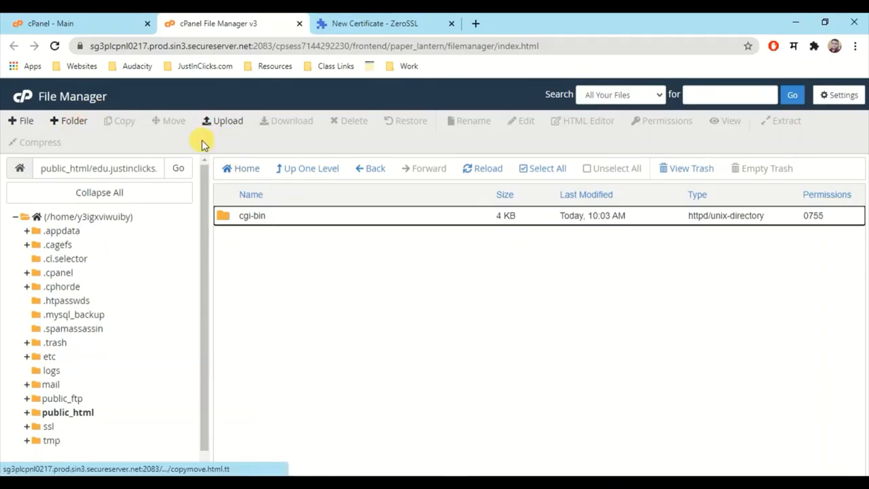
Return to the ZeroSSL certificate setup and enter edu.justinclicks.com as the domain to secure
click(343, 21)
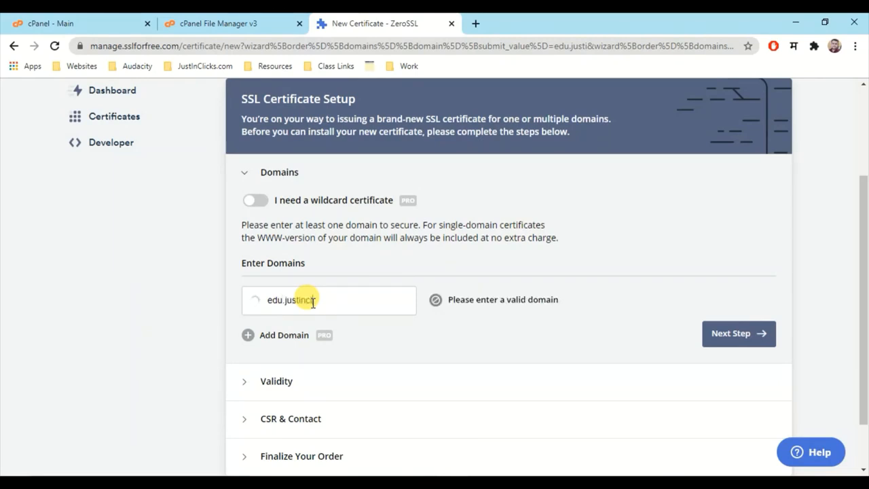
text(cks)
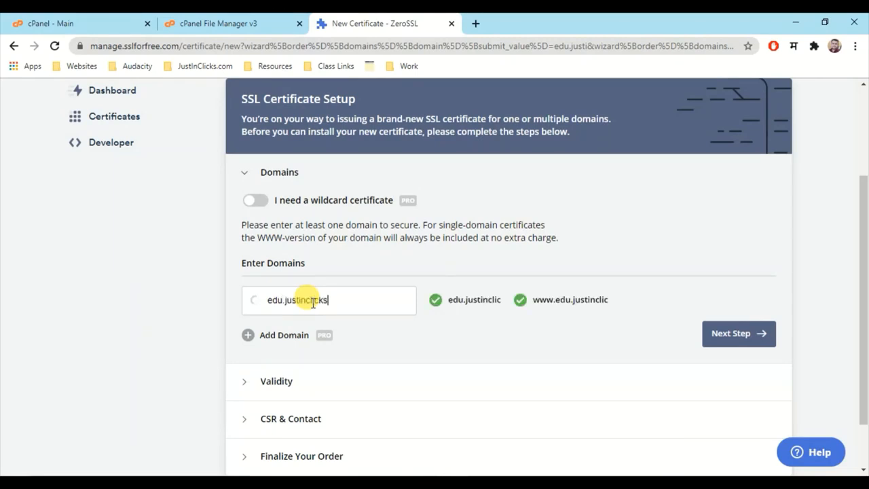
text(.com)
key(ctrl+a)
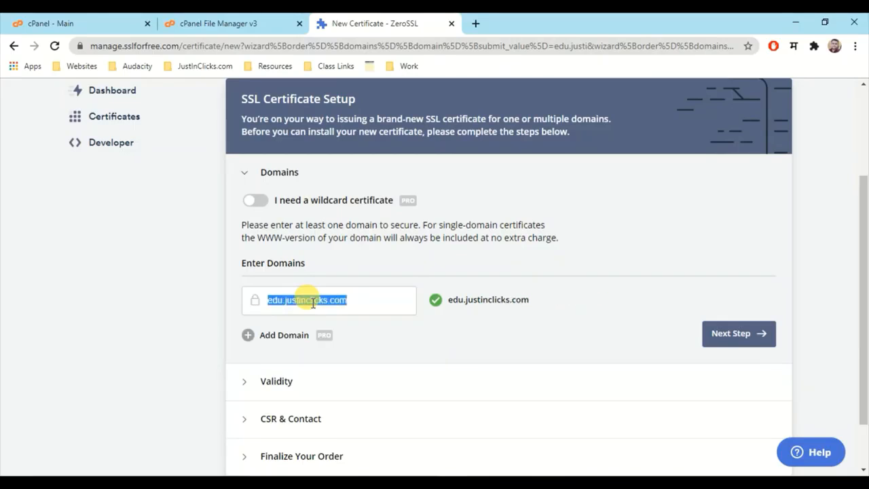
Complete the certificate order with the default validity, the auto-generated CSR and the Free plan
click(766, 334)
click(737, 313)
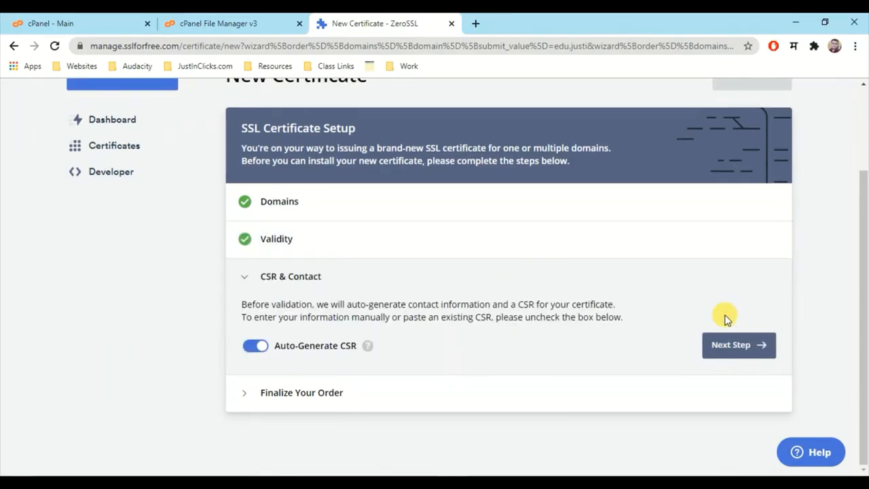
click(733, 340)
scroll(330, 336, down, 5)
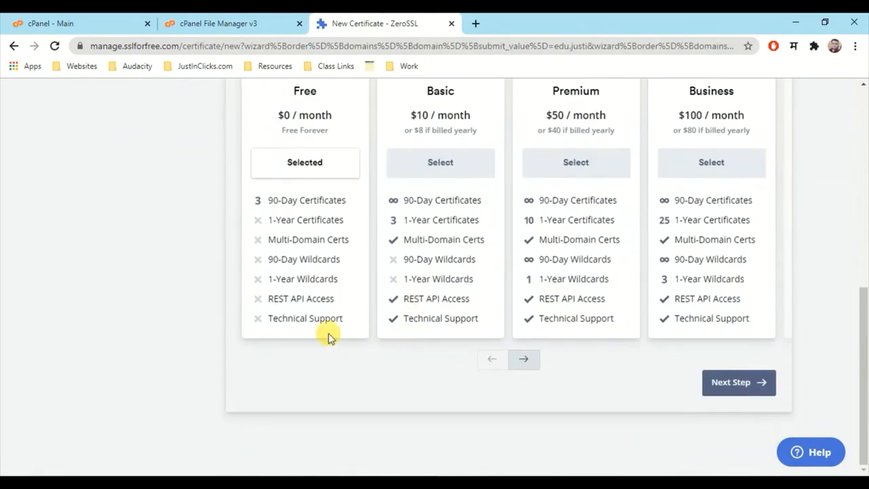
click(722, 380)
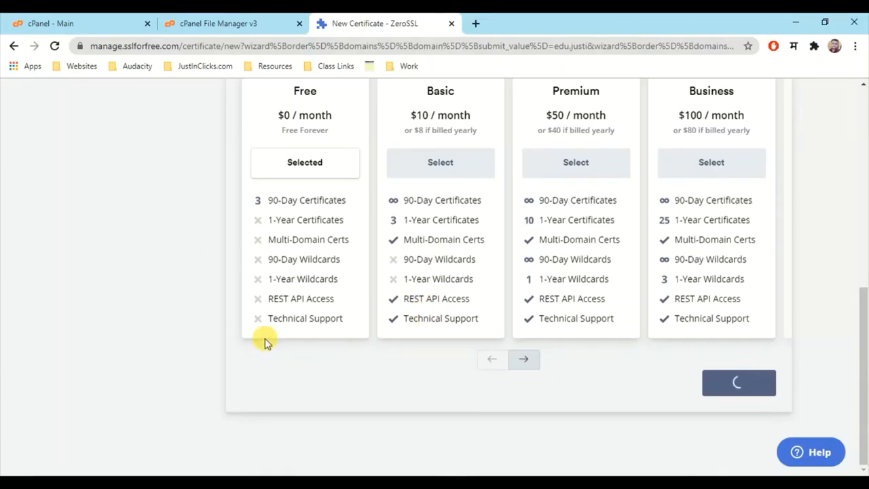
In the cPanel File Manager, create a folder named .well-known inside public_html/edu.justinclicks.com
click(230, 22)
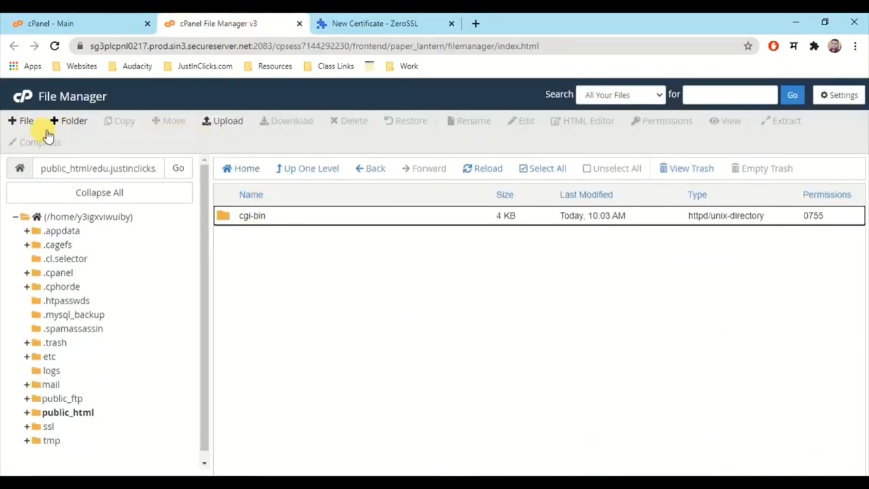
click(26, 122)
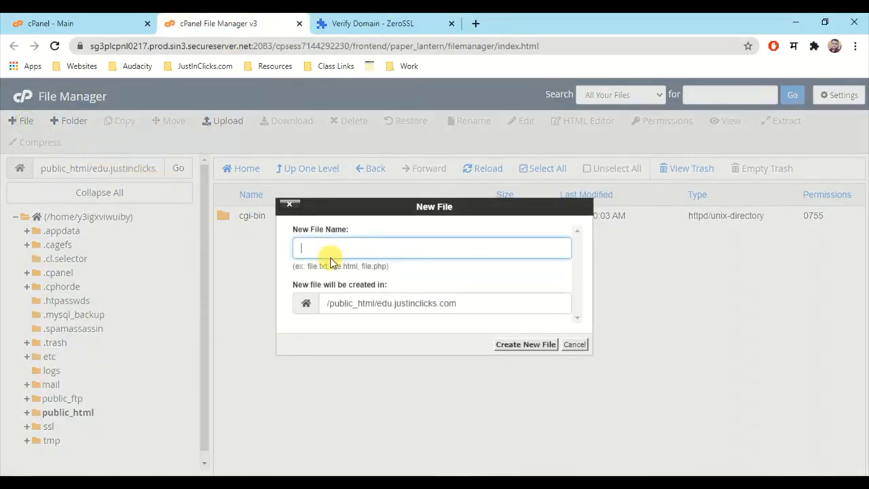
click(574, 349)
click(71, 120)
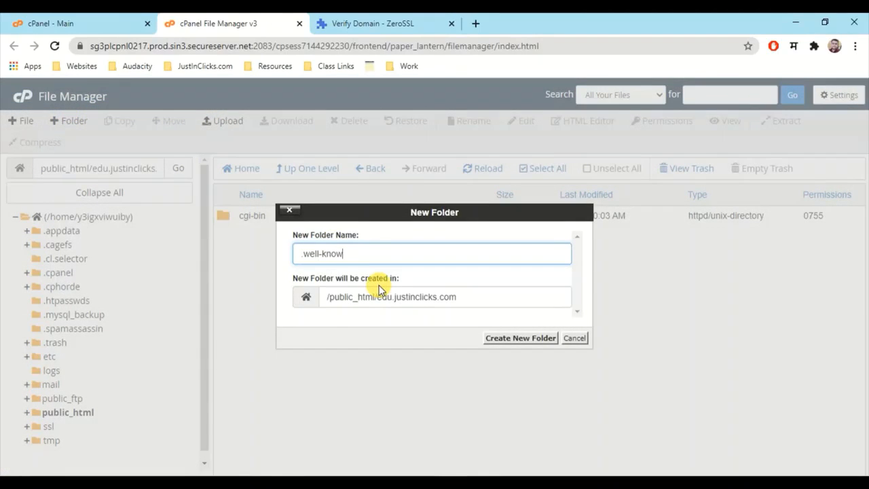
text(.well-known)
key(Return)
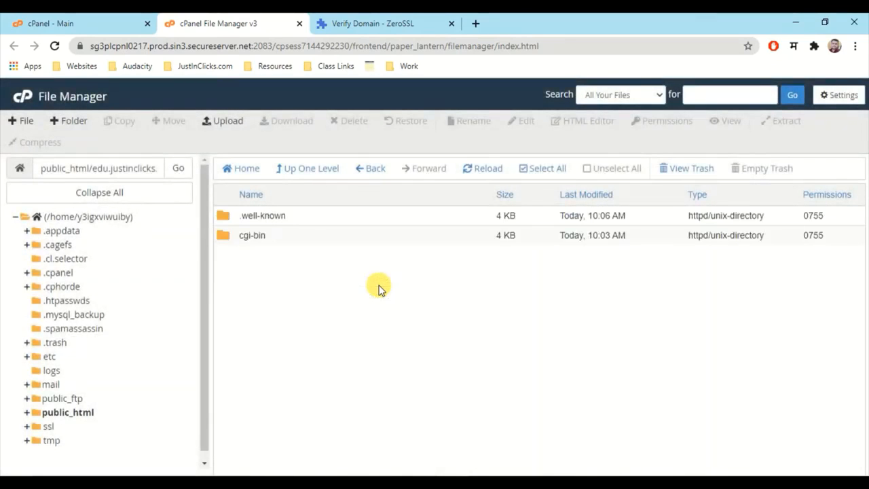
Create a pki-validation folder inside .well-known and open the file upload page for it
click(226, 218)
double_click(226, 219)
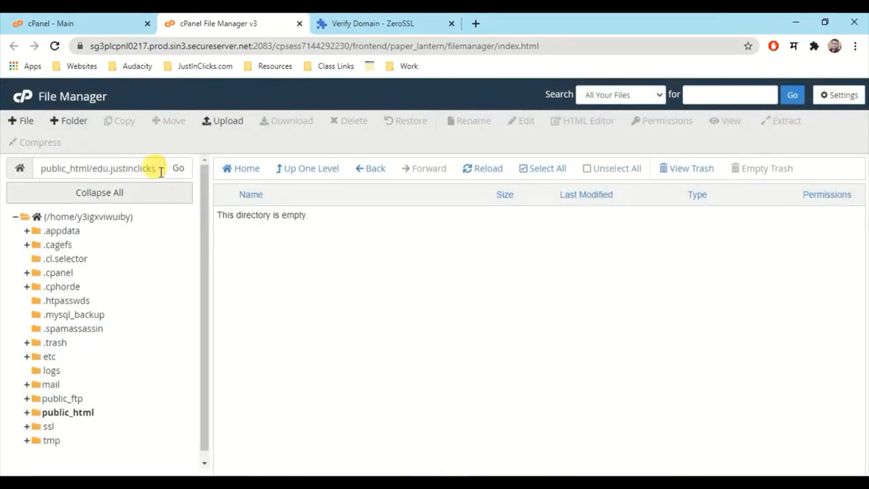
click(82, 121)
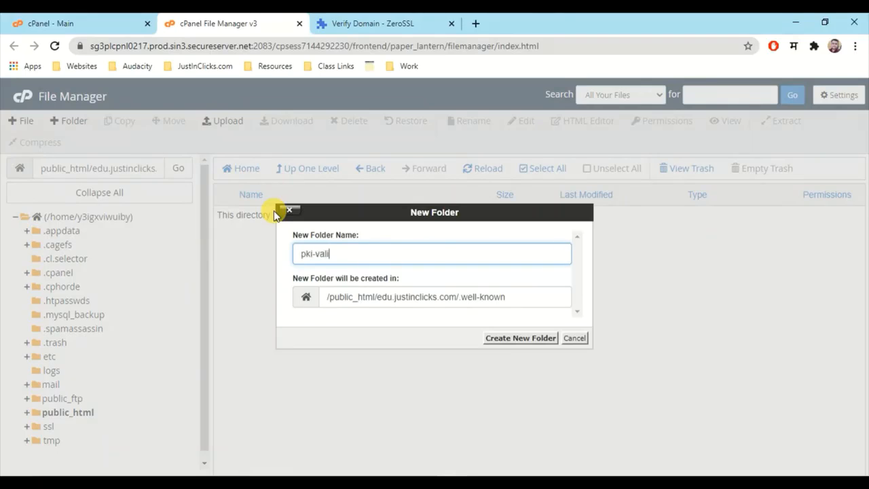
key(Return)
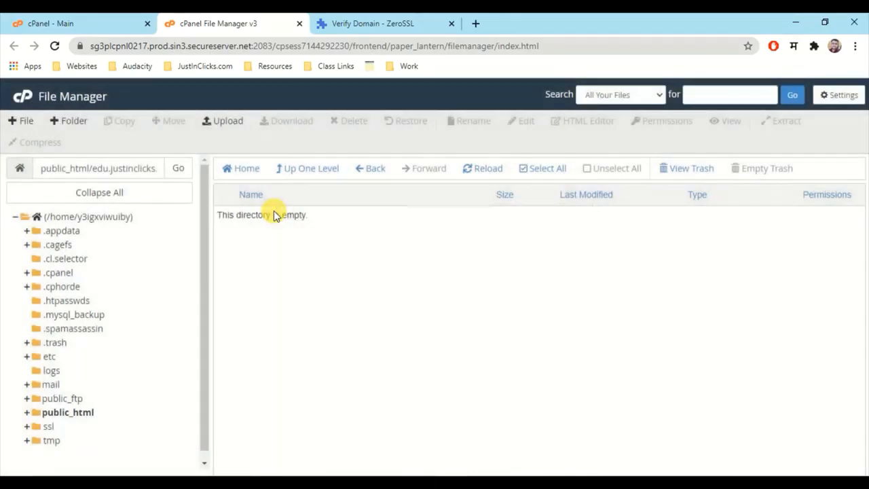
double_click(227, 219)
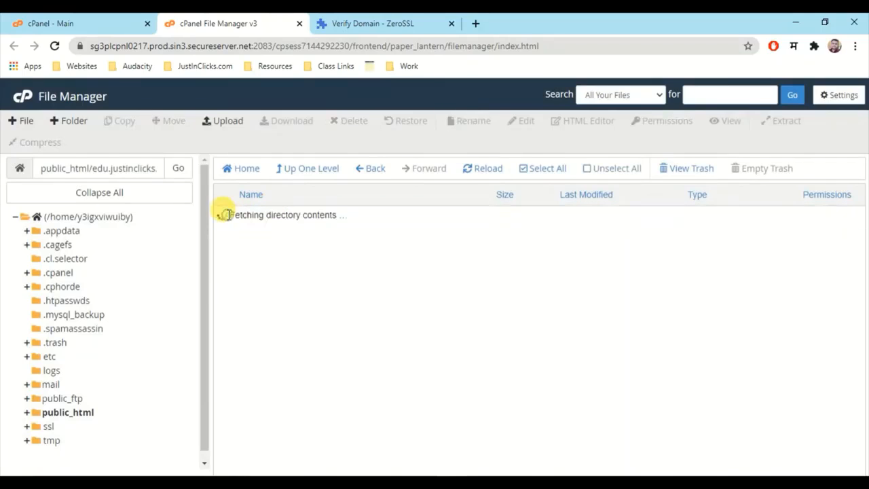
click(219, 121)
On the ZeroSSL Verify Domain page, choose HTTP File Upload as the verification method and download the auth file
click(529, 20)
scroll(411, 244, down, 3)
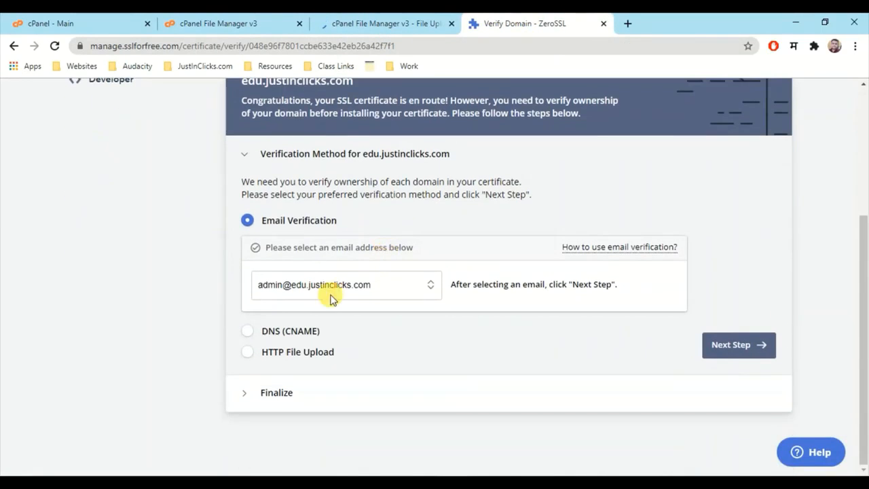
click(281, 353)
scroll(299, 333, down, 3)
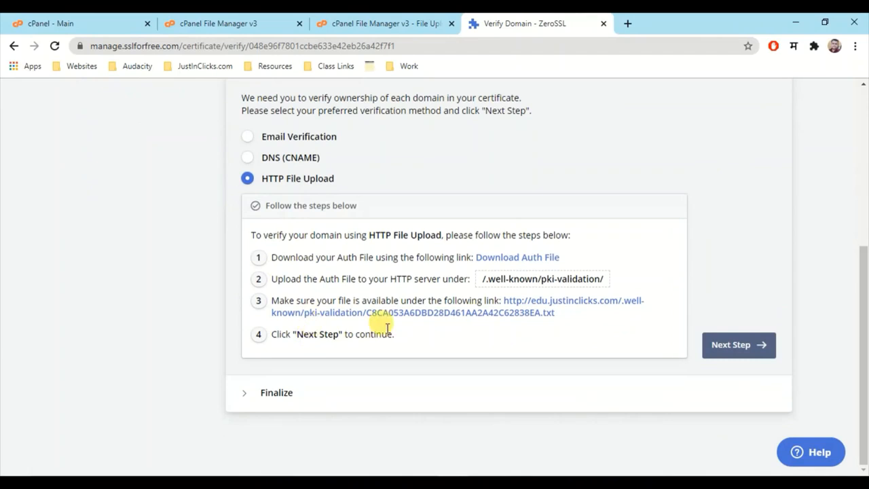
click(518, 261)
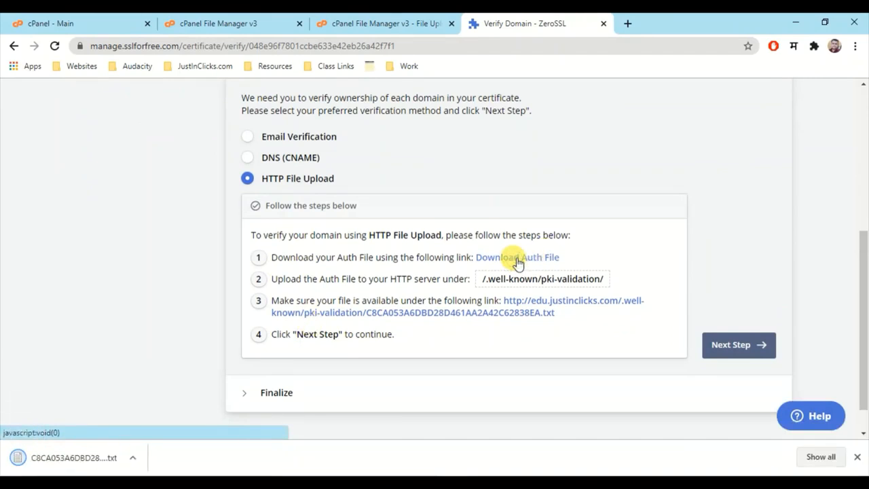
Upload the downloaded auth file to the pki-validation folder and open its public link from the verification instructions
click(405, 17)
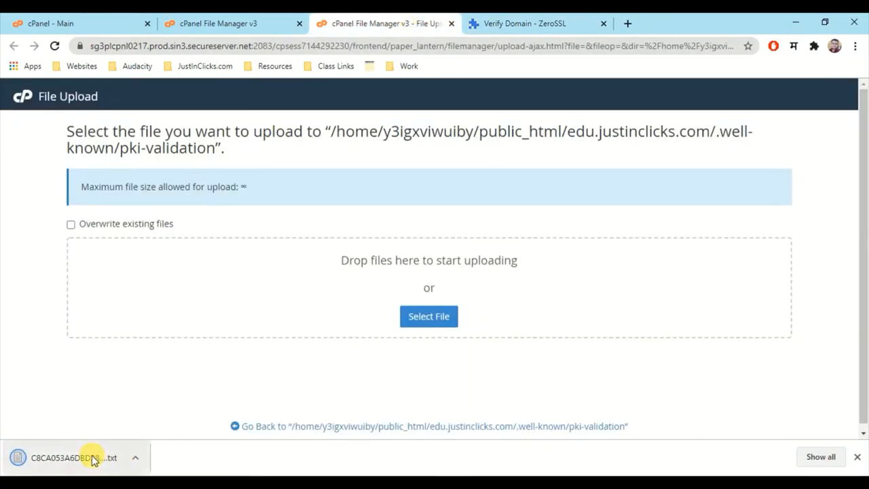
drag(93, 458, 373, 257)
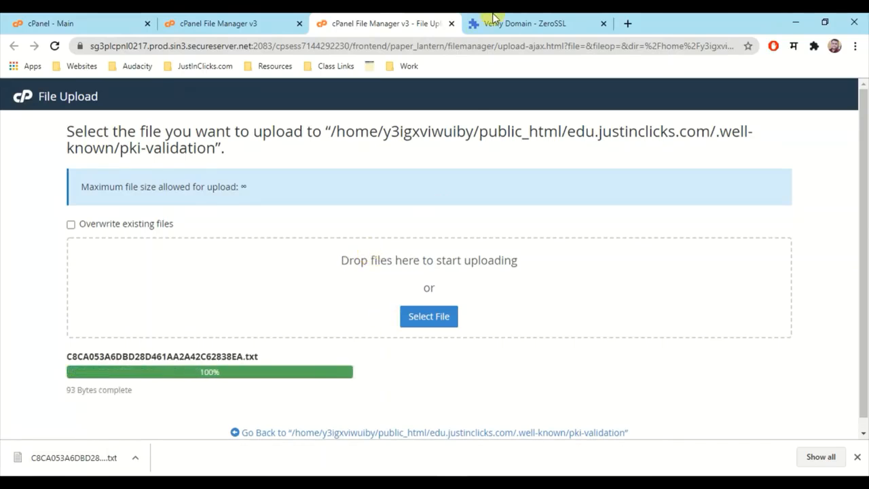
click(526, 21)
click(553, 306)
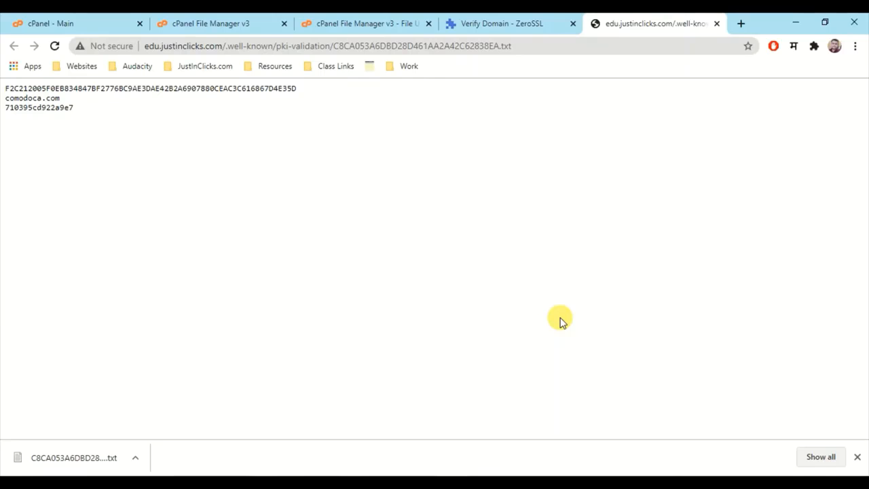
Return to the domain verification and advance it to the Finalize stage with HTTP File Upload
click(514, 18)
scroll(383, 252, down, 1)
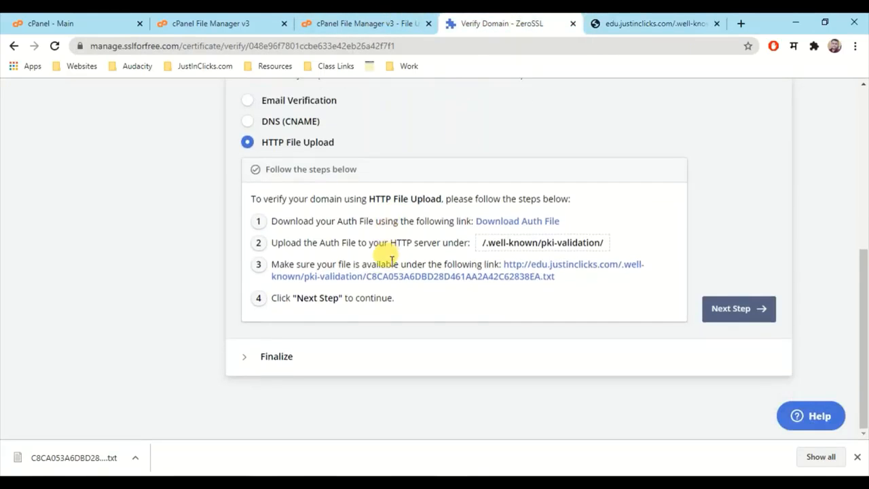
click(723, 317)
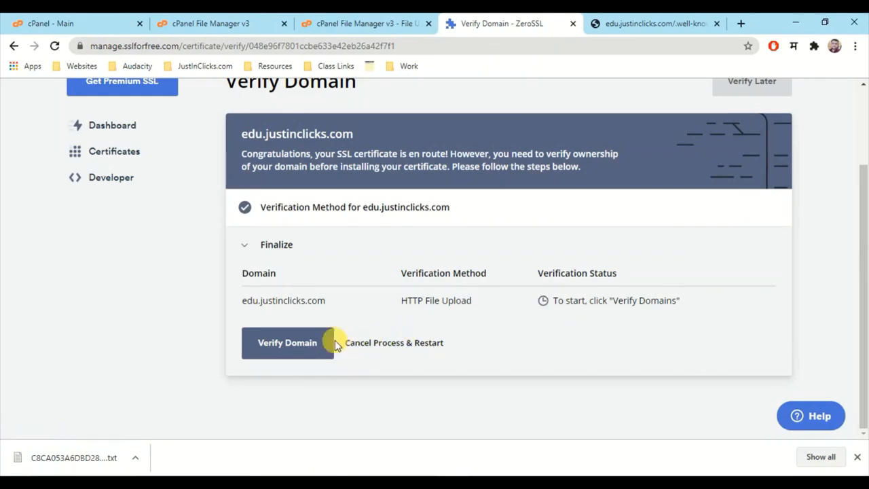
Run the domain verification for edu.justinclicks.com to have the certificate issued
click(301, 344)
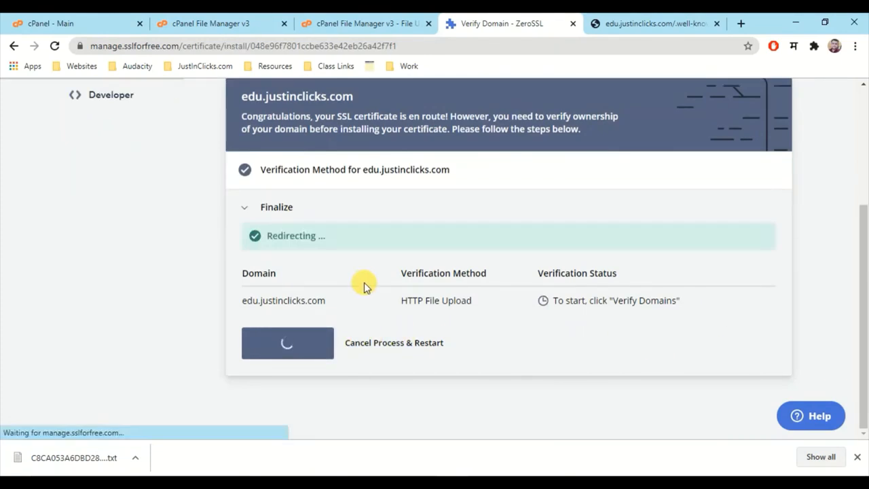
scroll(320, 263, down, 2)
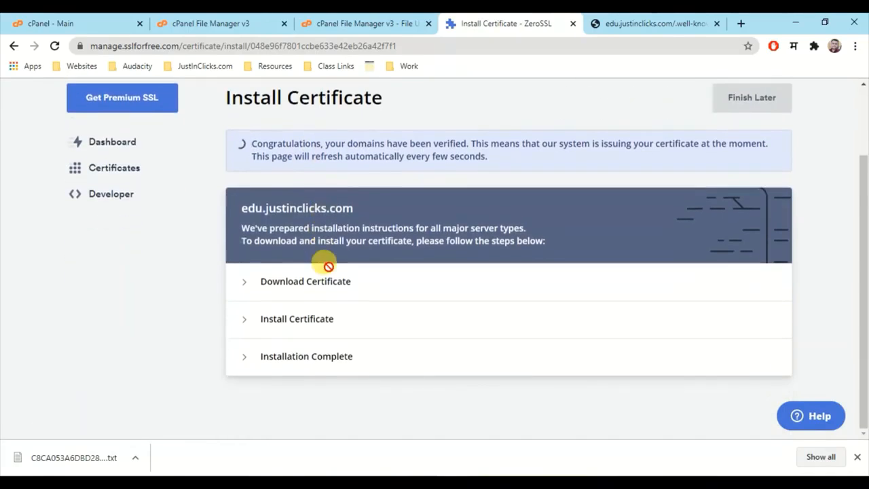
Switch to the cPanel main page, search its functions for "ssl", and open the Manage SSL sites page under SSL/TLS
click(109, 23)
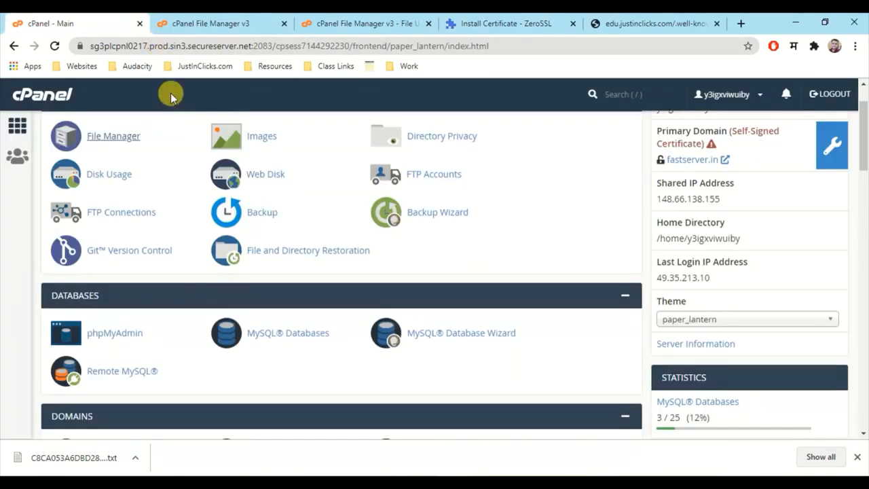
scroll(170, 95, up, 2)
click(162, 128)
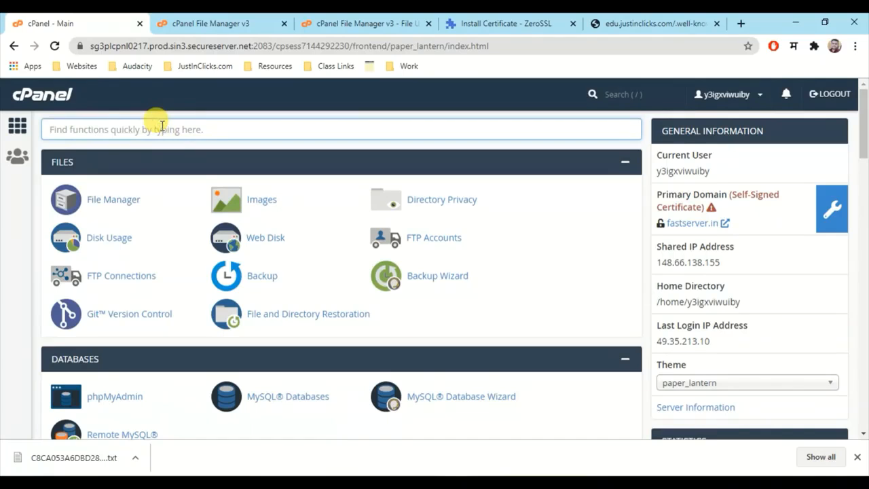
text(ssl)
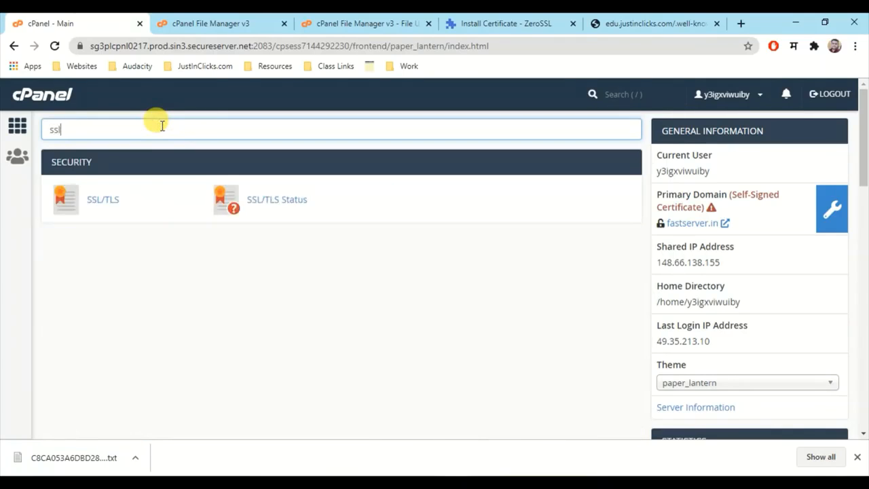
click(109, 199)
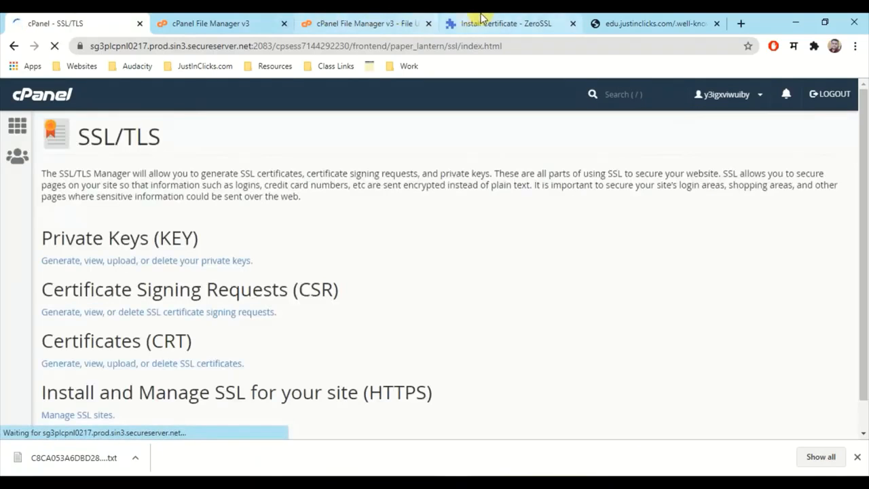
scroll(80, 343, down, 1)
click(85, 385)
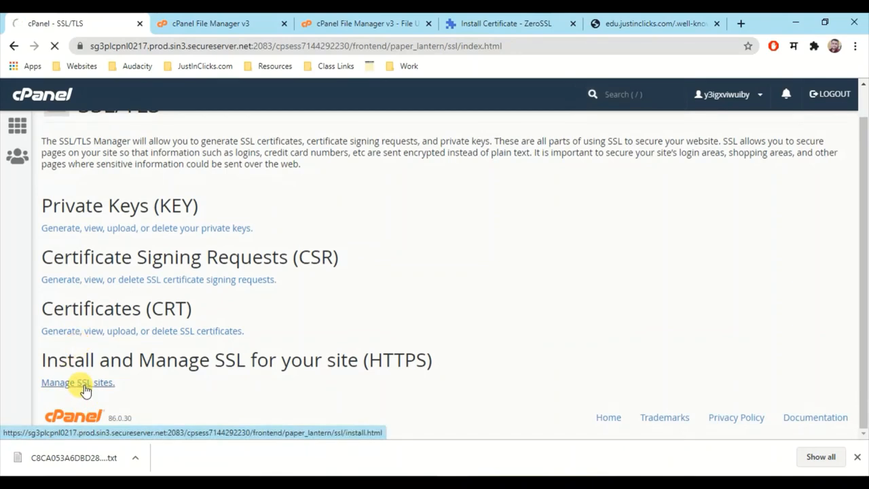
Close the opened auth file page and download the ZeroSSL certificate zip with cPanel as the server type
click(626, 20)
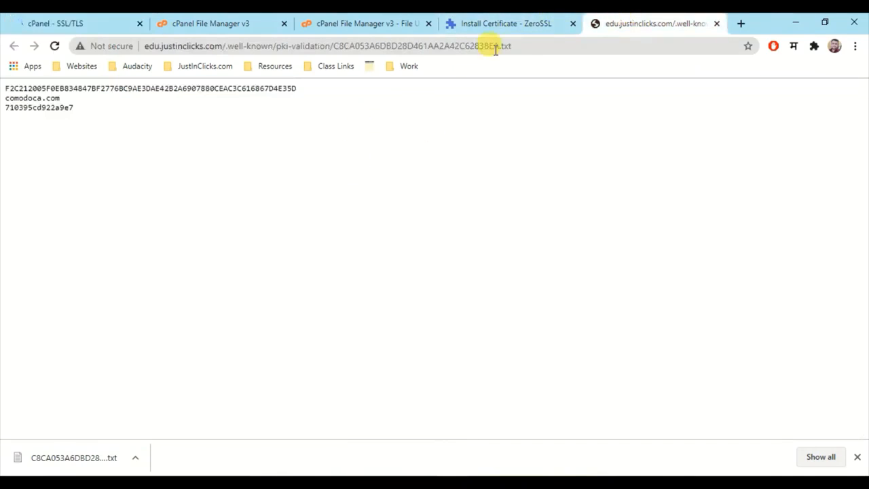
click(716, 24)
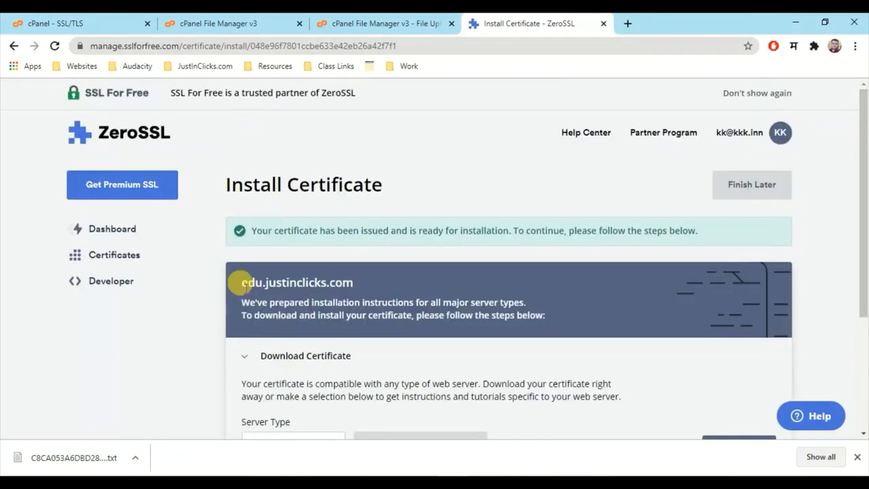
scroll(244, 286, down, 3)
click(299, 270)
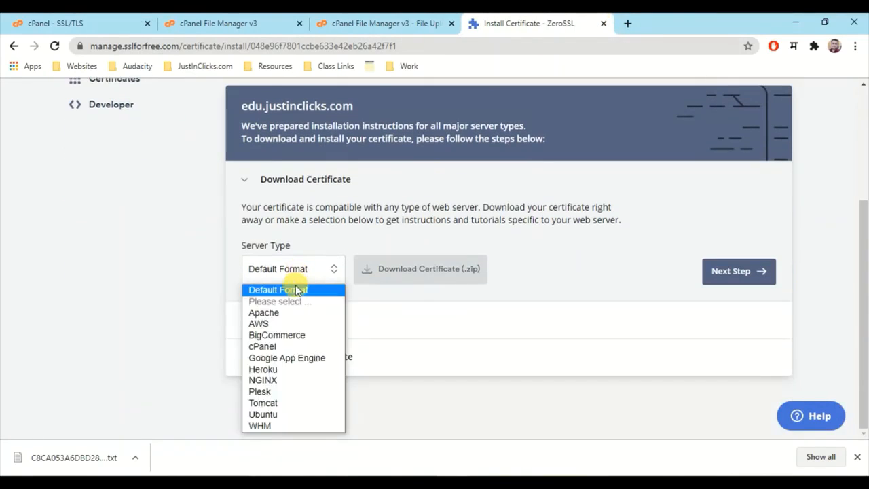
click(292, 347)
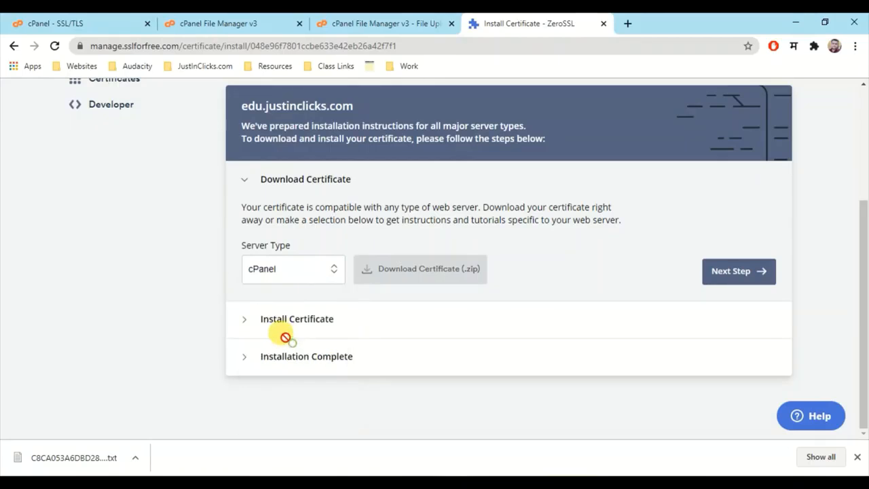
click(402, 274)
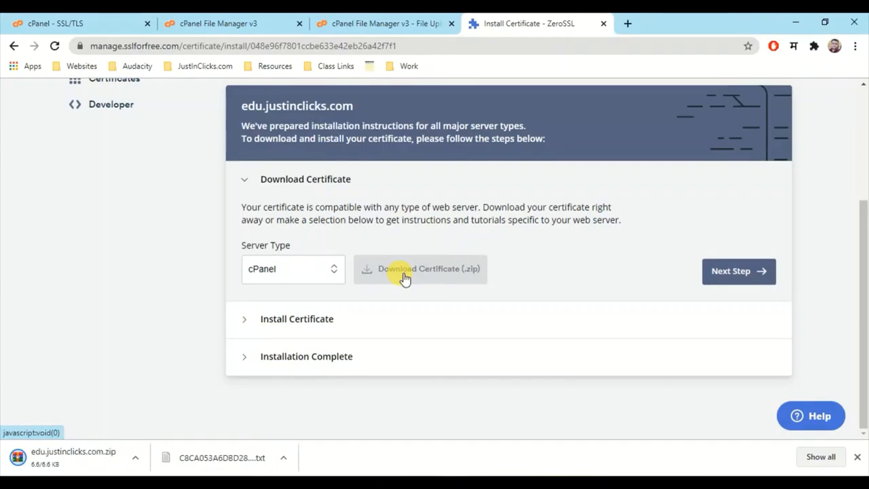
Show edu.justinclicks.com.zip in its folder, extract it to an edu.justinclicks.com folder, and open that folder
click(137, 457)
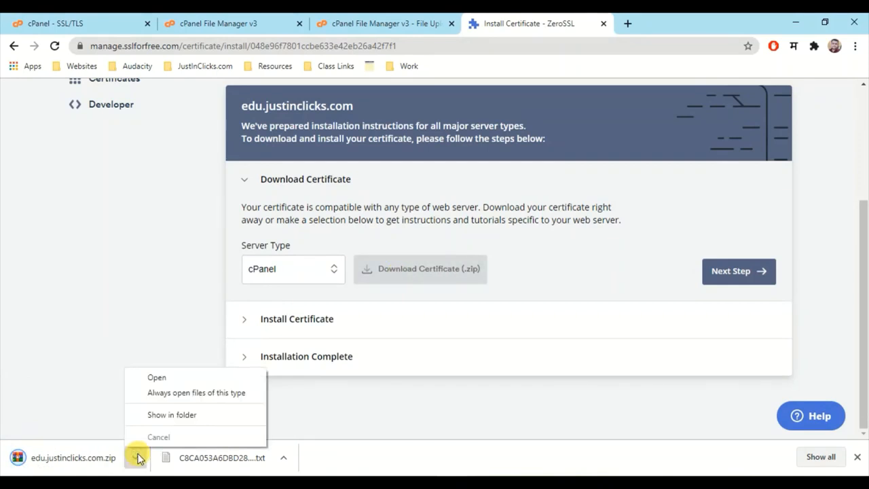
click(152, 422)
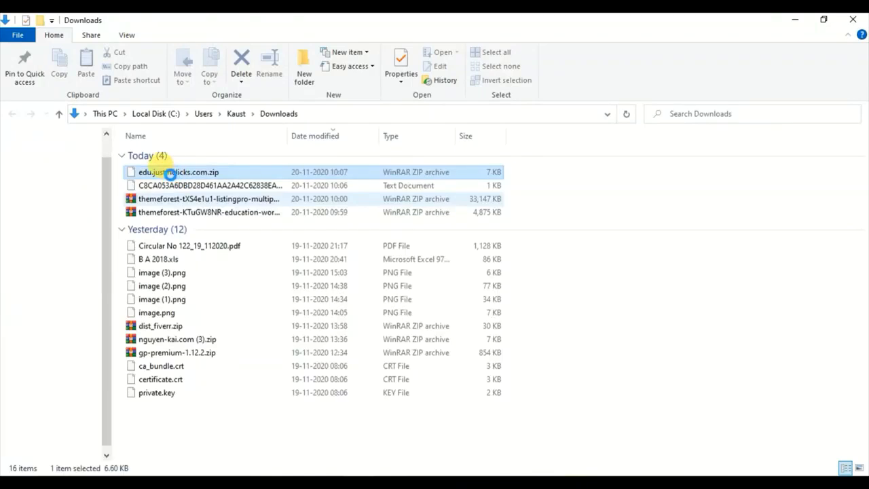
right_click(190, 172)
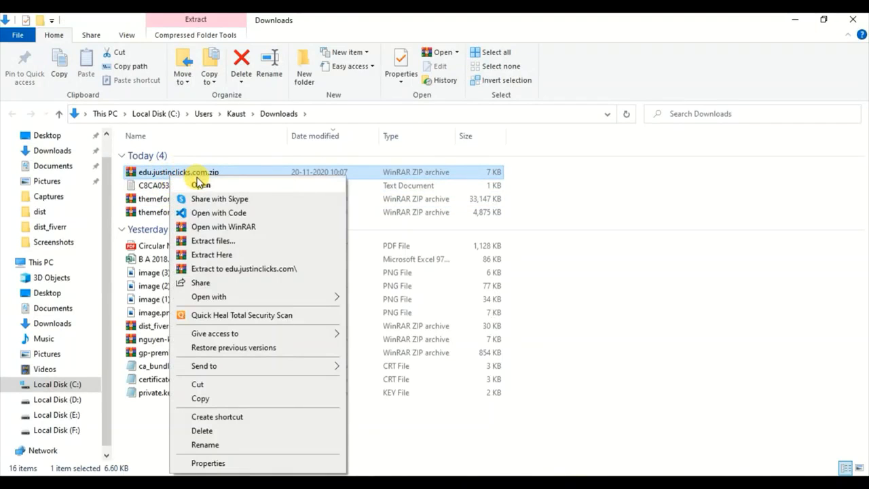
click(195, 269)
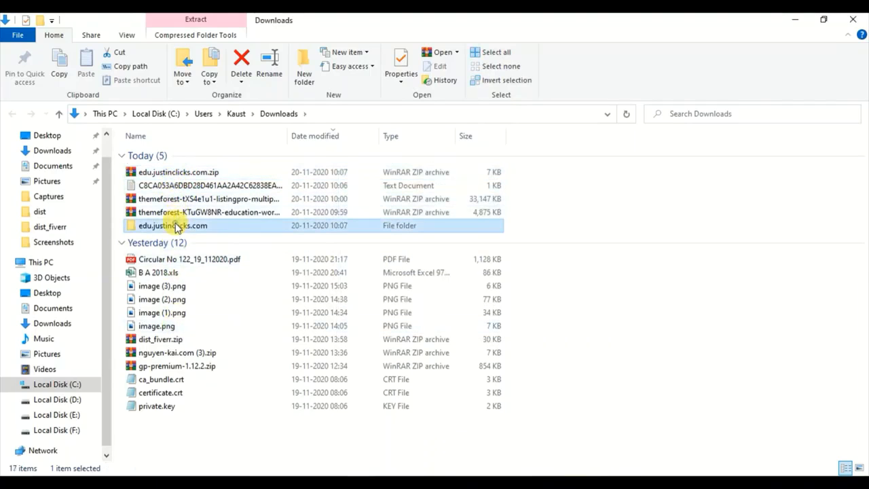
double_click(175, 225)
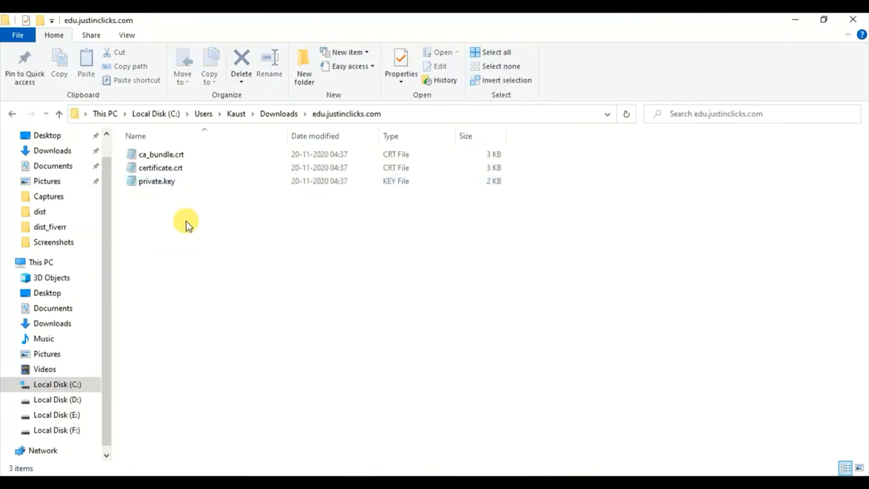
Open certificate.crt, copy its entire contents, and close the file
click(170, 169)
double_click(170, 169)
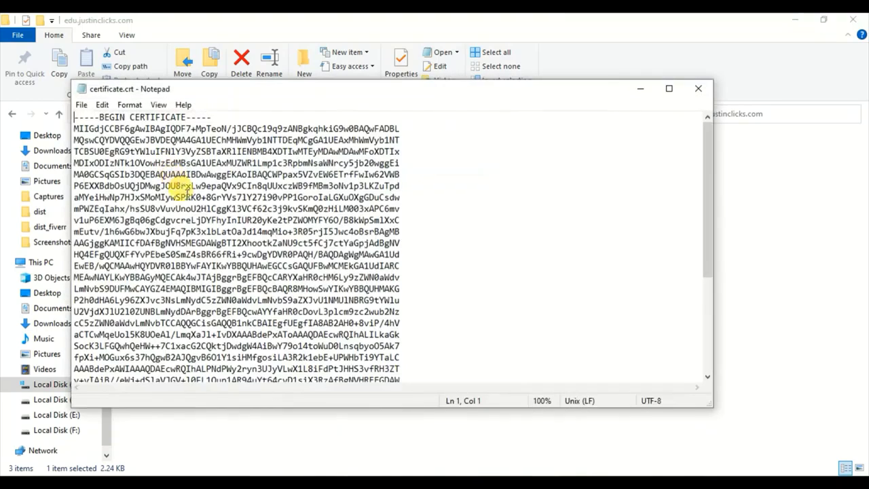
key(ctrl+a)
right_click(204, 150)
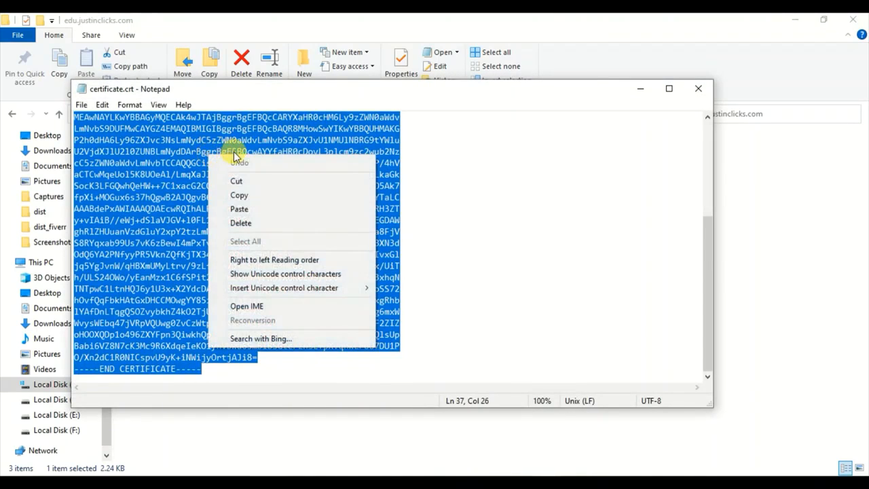
click(237, 194)
click(693, 90)
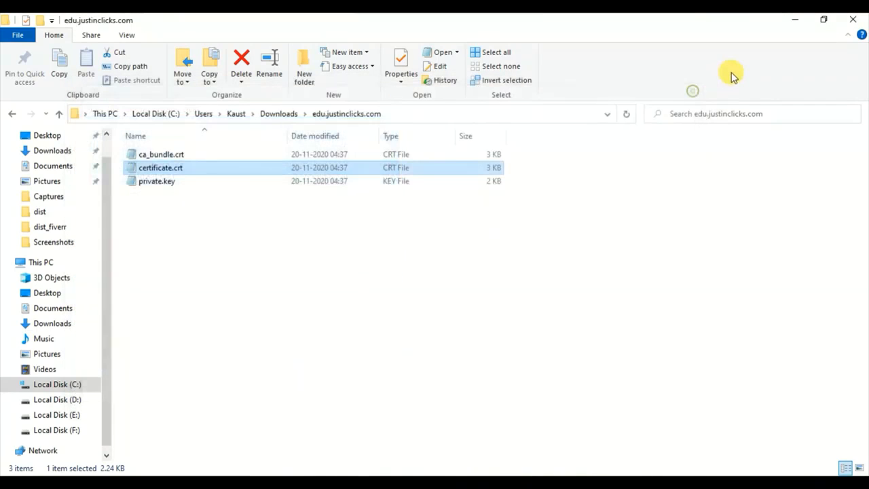
Return to cPanel's Install an SSL Website form, select the domain edu.justinclicks.com, and autofill the form by domain
click(459, 480)
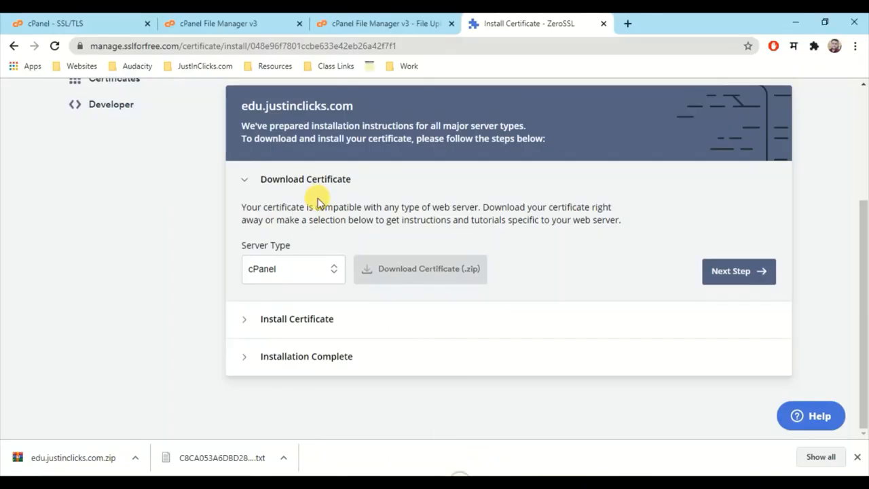
click(112, 23)
scroll(89, 179, down, 15)
scroll(149, 320, down, 1)
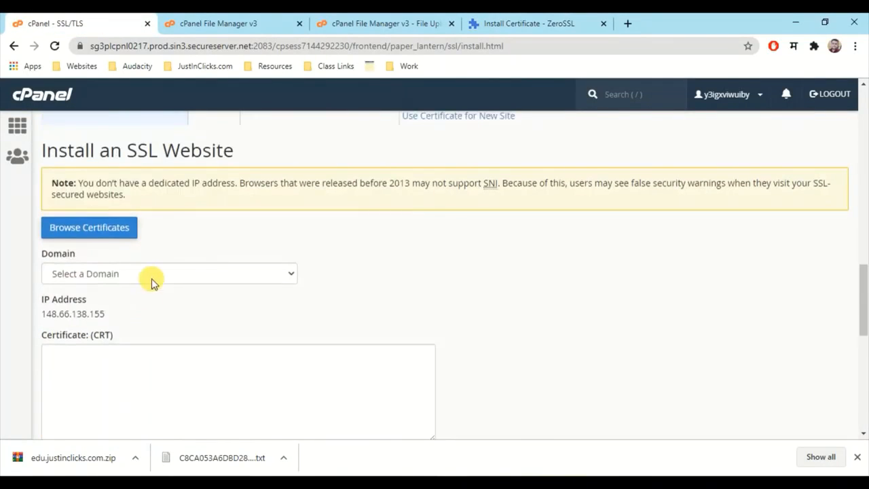
click(153, 280)
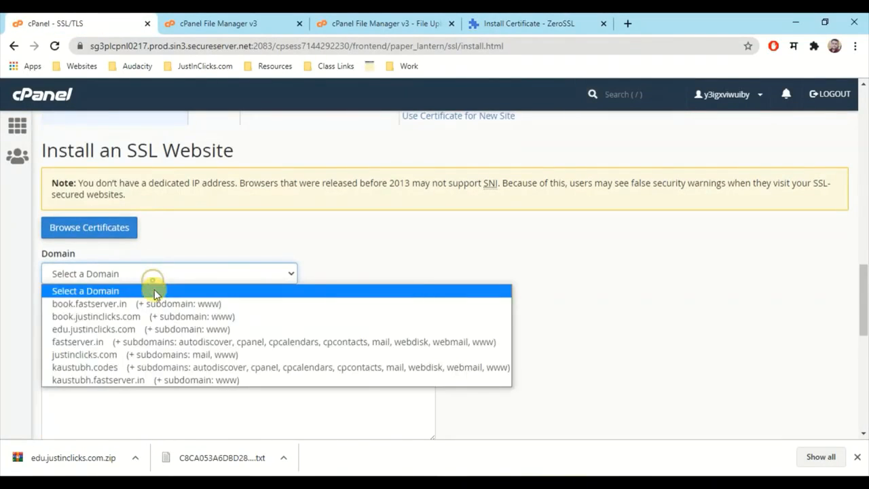
click(152, 331)
scroll(152, 335, down, 3)
click(333, 151)
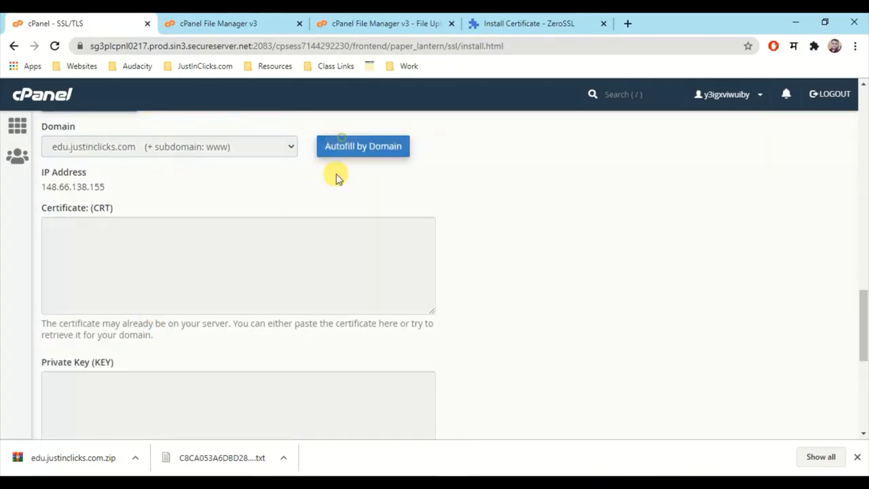
Replace the Certificate (CRT) contents with the copied certificate and autofill by certificate
click(289, 267)
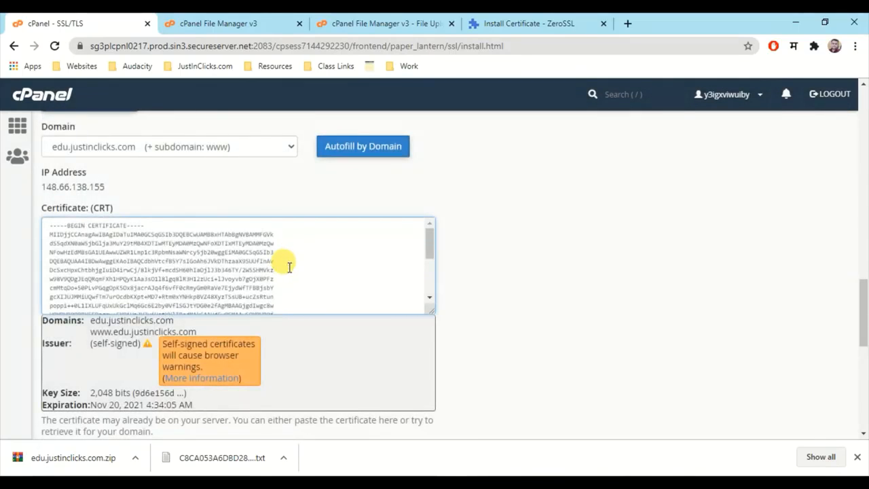
key(ctrl+a)
key(ctrl+v)
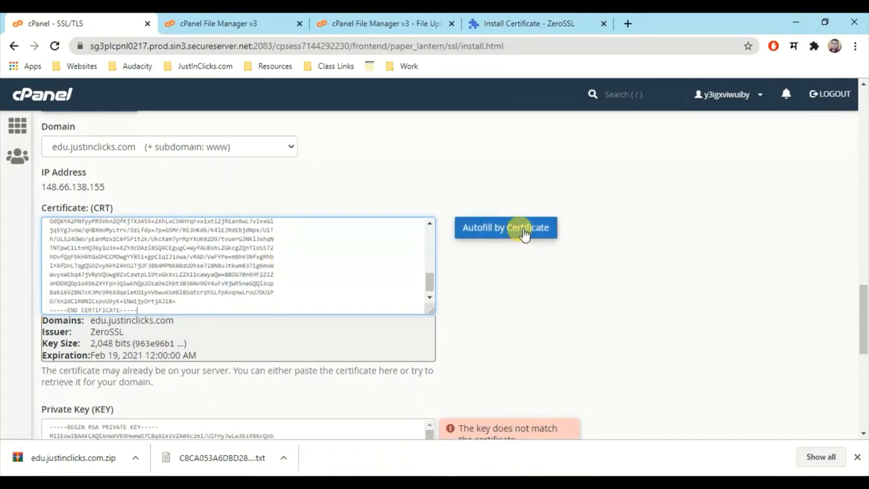
click(524, 232)
scroll(518, 248, down, 4)
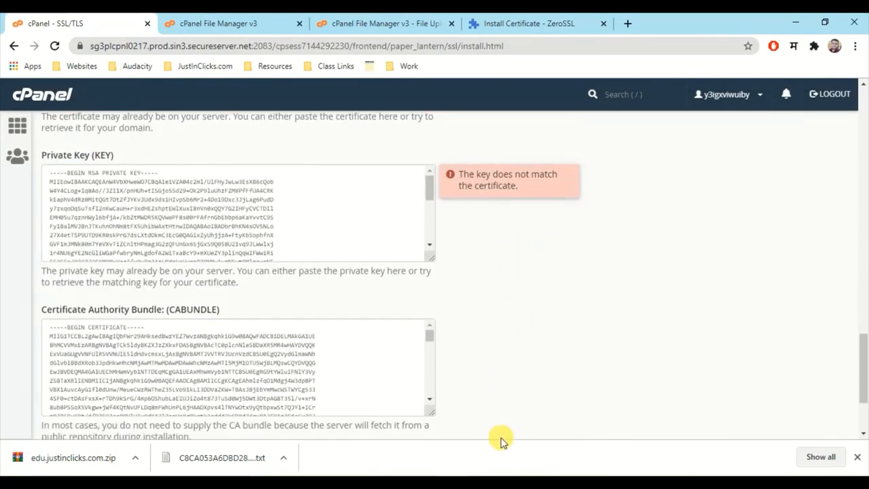
Open private.key from the extracted folder, copy its entire contents, close it, and return to the cPanel SSL form
click(252, 483)
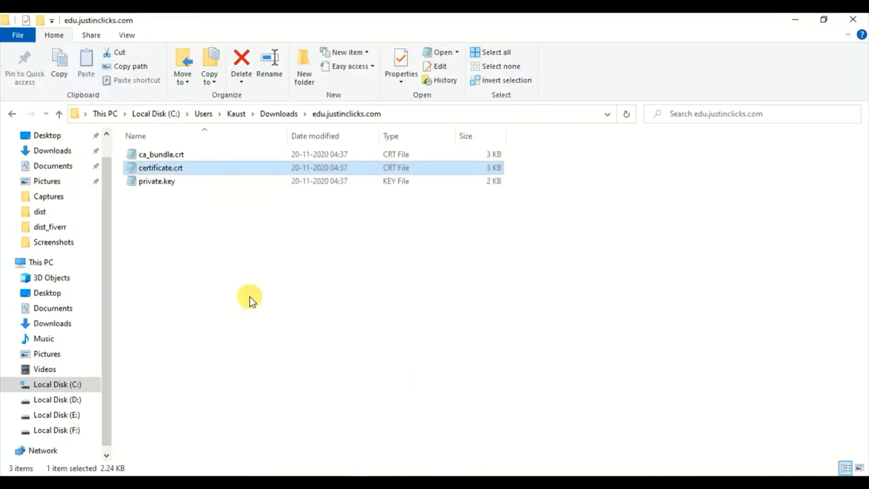
click(196, 183)
double_click(196, 184)
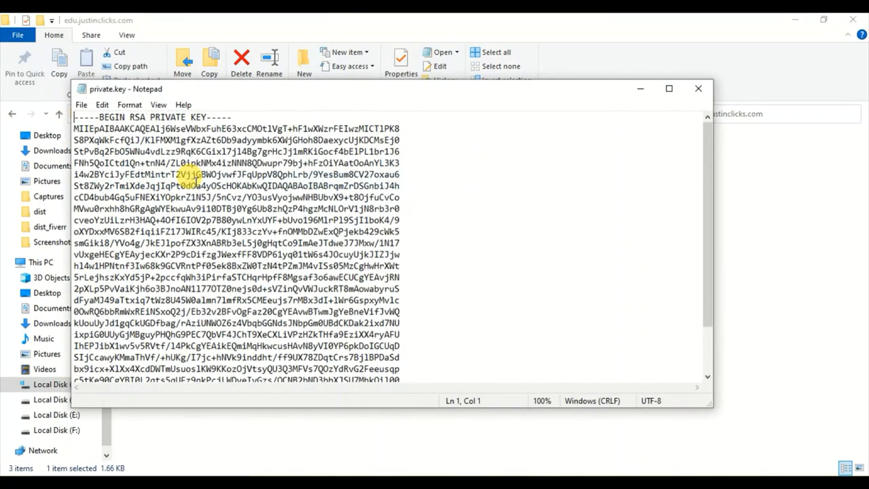
key(ctrl+a)
right_click(197, 175)
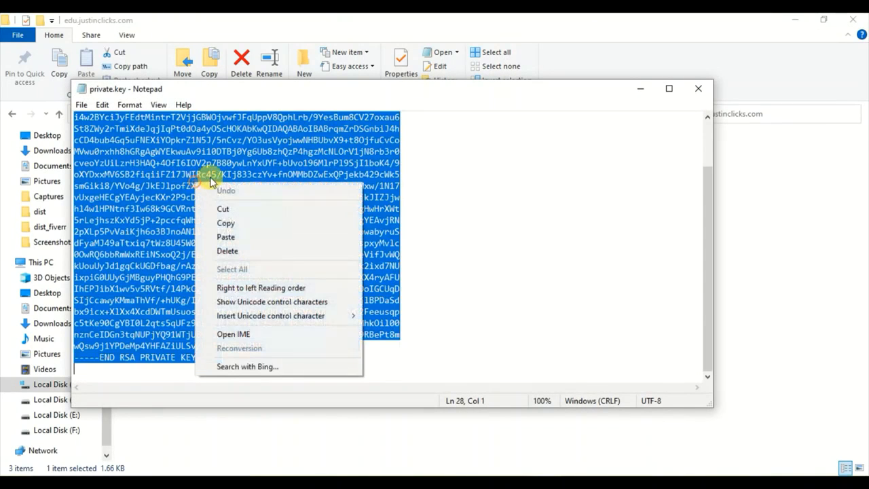
click(228, 223)
click(698, 90)
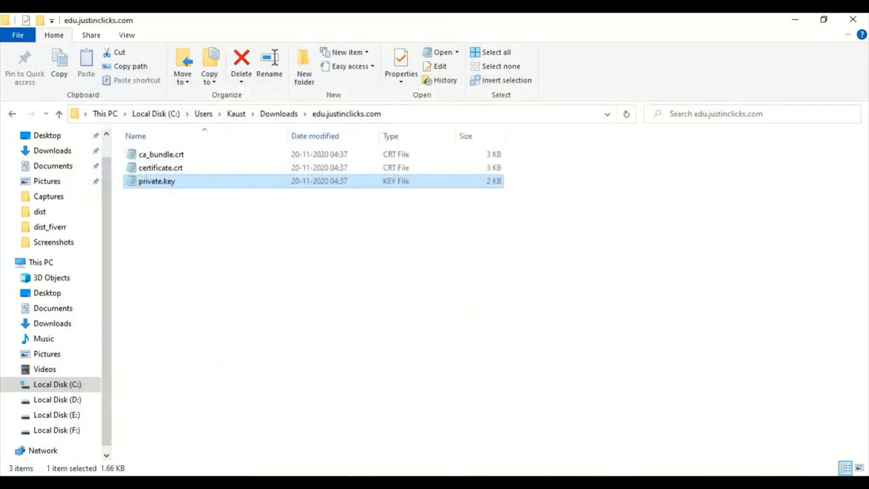
click(442, 483)
click(218, 357)
key(ctrl+a)
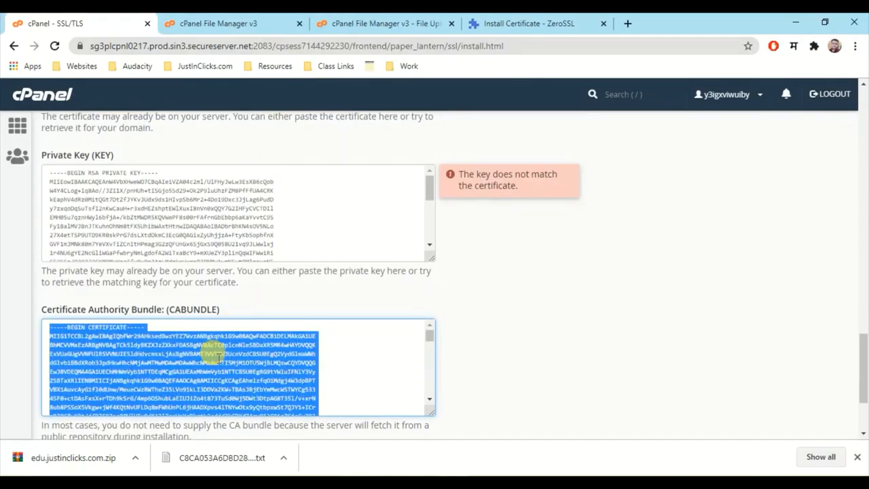
key(ctrl+v)
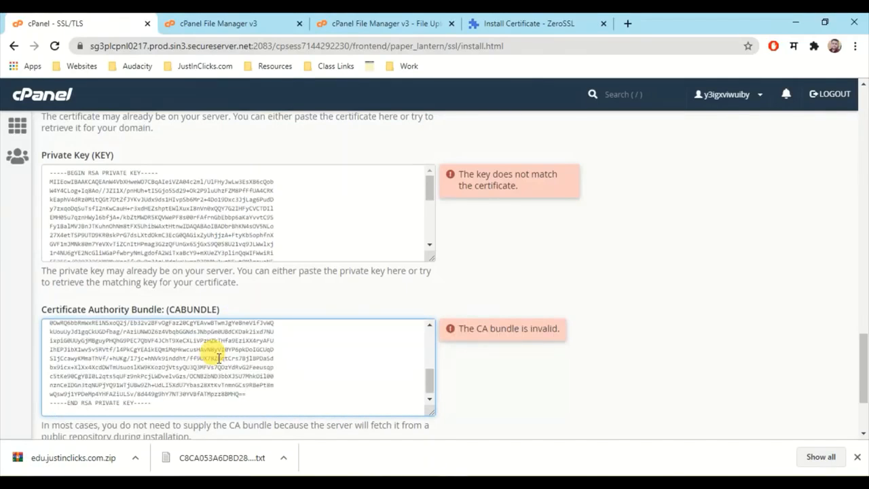
key(ctrl+z)
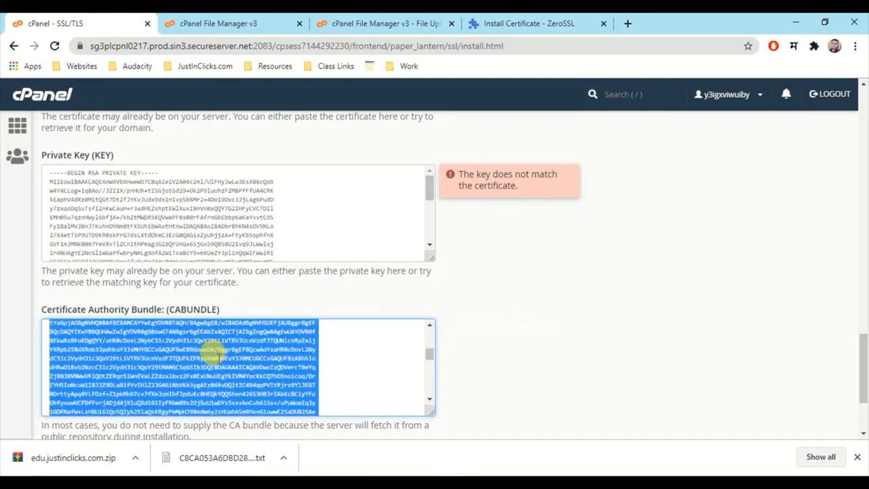
Replace the Private Key (KEY) contents with the copied private key
click(235, 229)
key(ctrl+a)
key(ctrl+v)
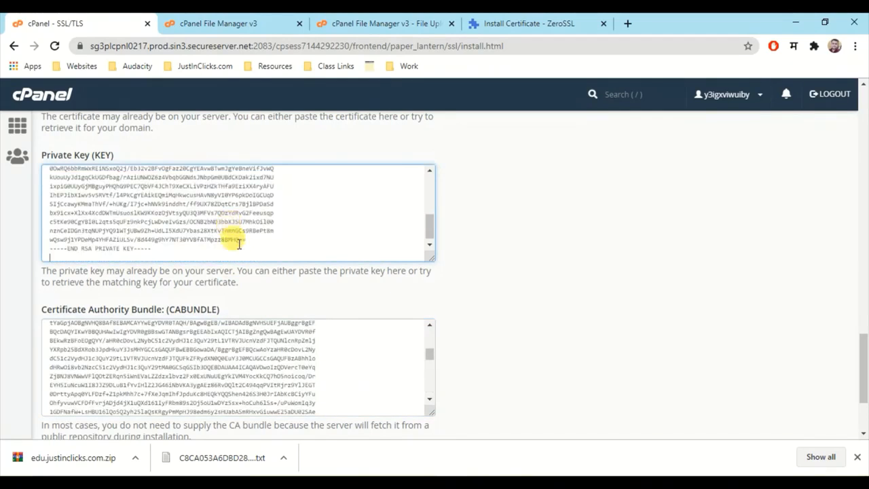
Install the SSL certificate for edu.justinclicks.com with the completed form and dismiss the browser's list of downloads
scroll(241, 286, down, 2)
click(108, 342)
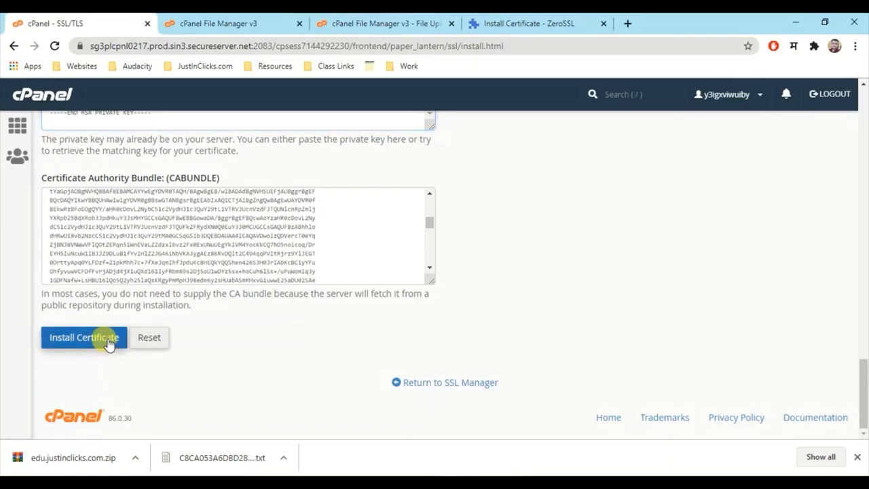
click(855, 459)
click(543, 362)
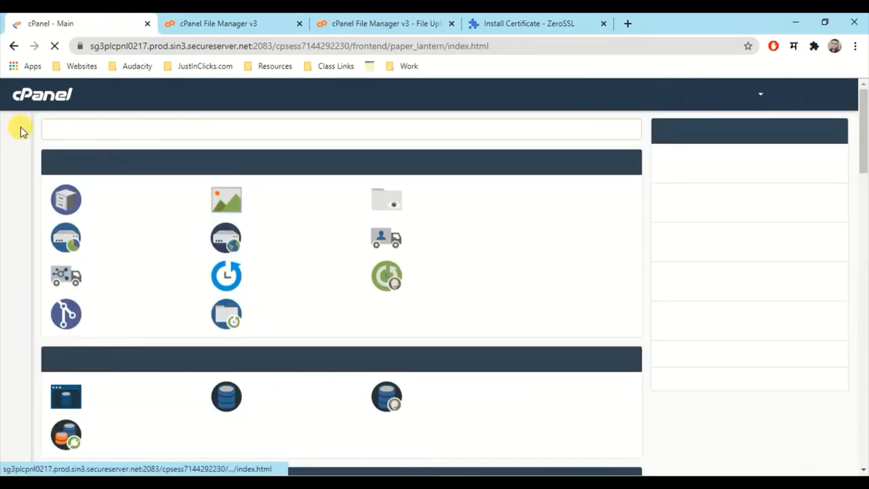
From the cPanel home page, search the functions for "insta" and open Installatron Applications Installer
click(101, 129)
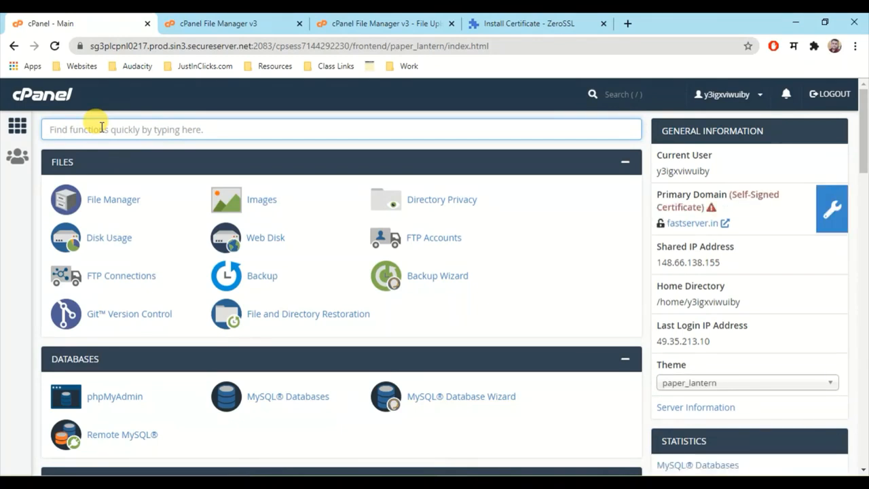
text(insta)
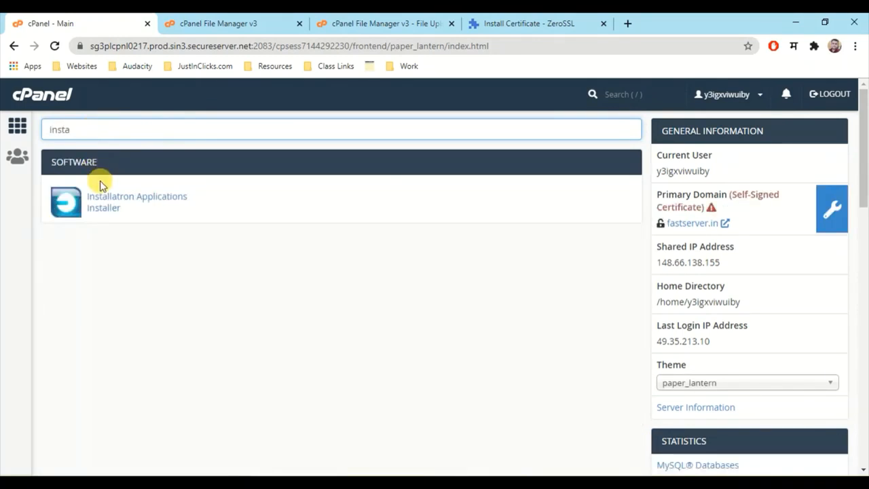
click(100, 202)
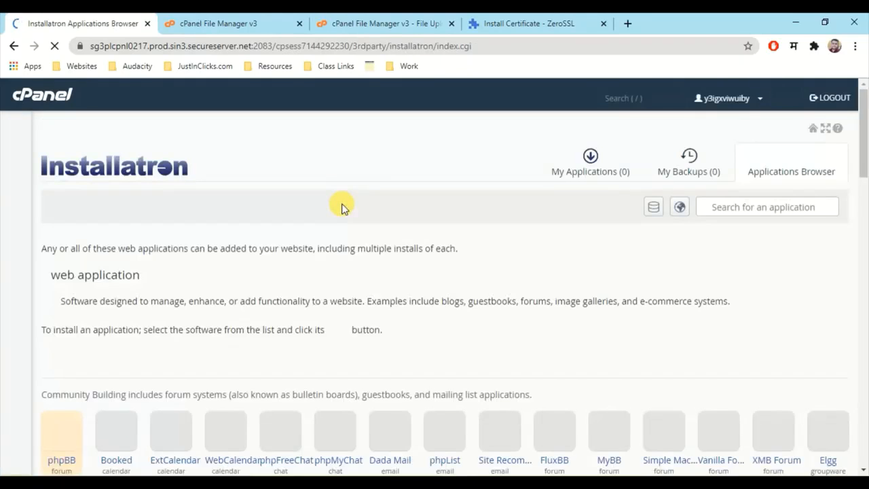
Find WordPress among the Content Management apps and start installing a new instance of it
scroll(340, 204, down, 2)
scroll(68, 285, down, 5)
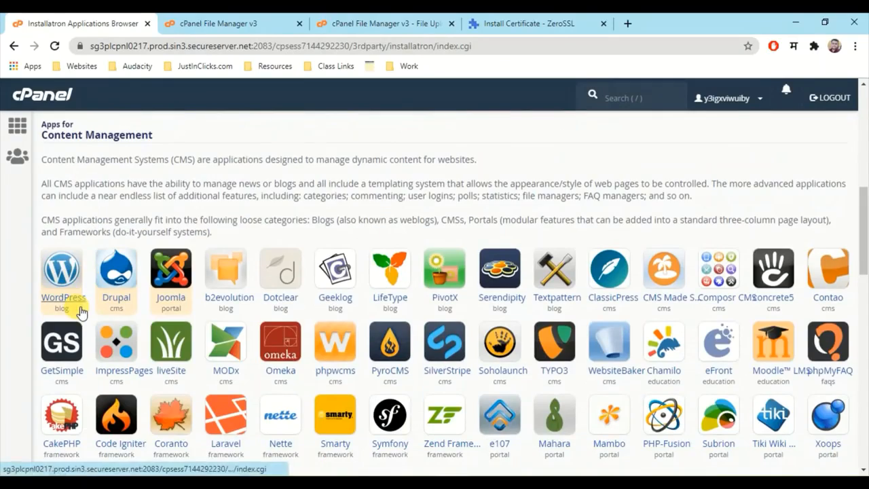
click(60, 277)
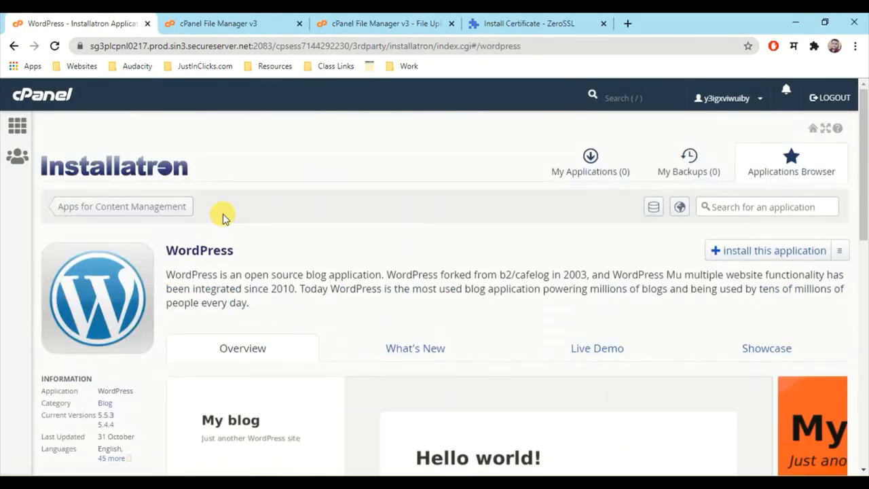
scroll(287, 220, down, 3)
scroll(685, 171, up, 1)
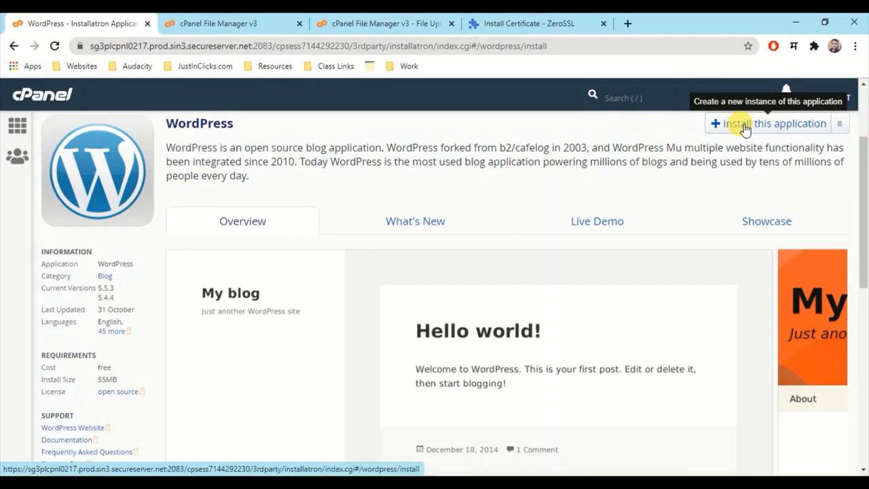
click(745, 129)
scroll(486, 181, down, 3)
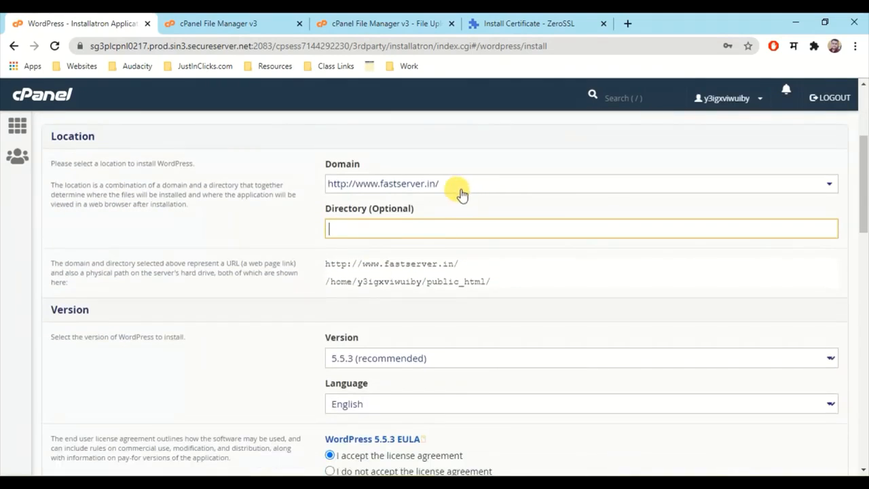
click(459, 193)
scroll(462, 291, down, 5)
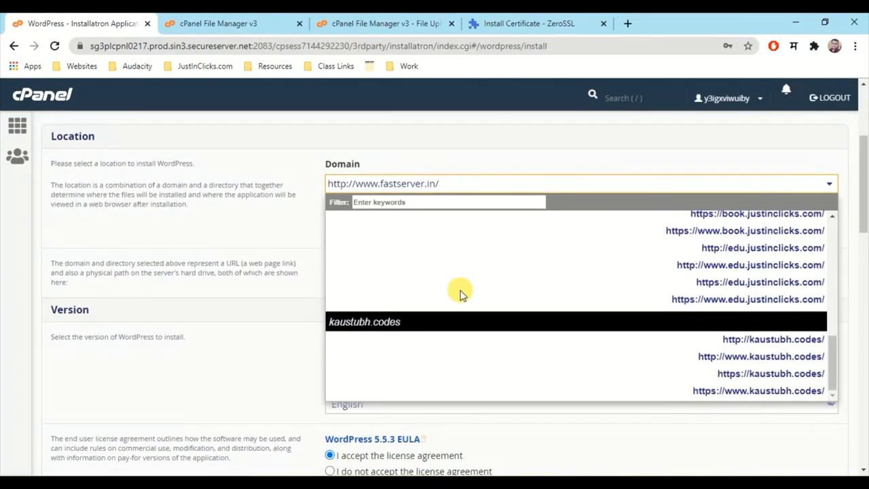
click(783, 283)
Complete the WordPress settings with the website title "Edu. SIte", keep the automatically managed advanced settings, and run the installation
scroll(388, 278, down, 7)
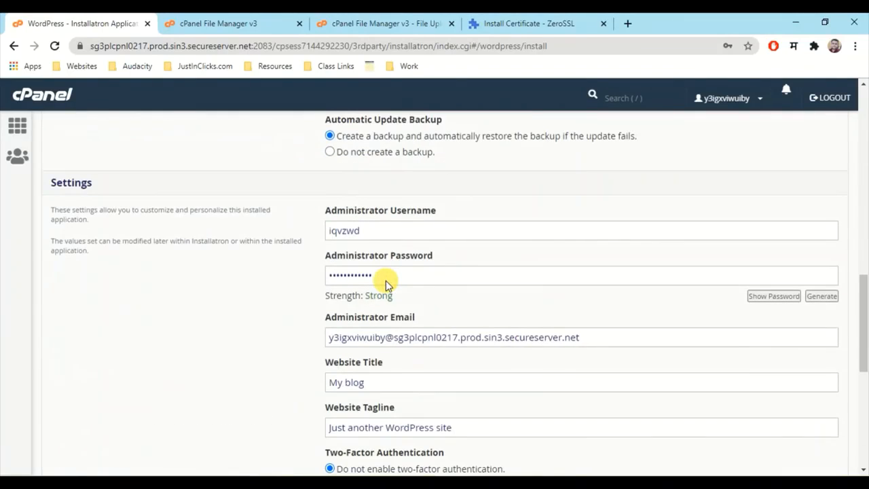
scroll(386, 280, down, 5)
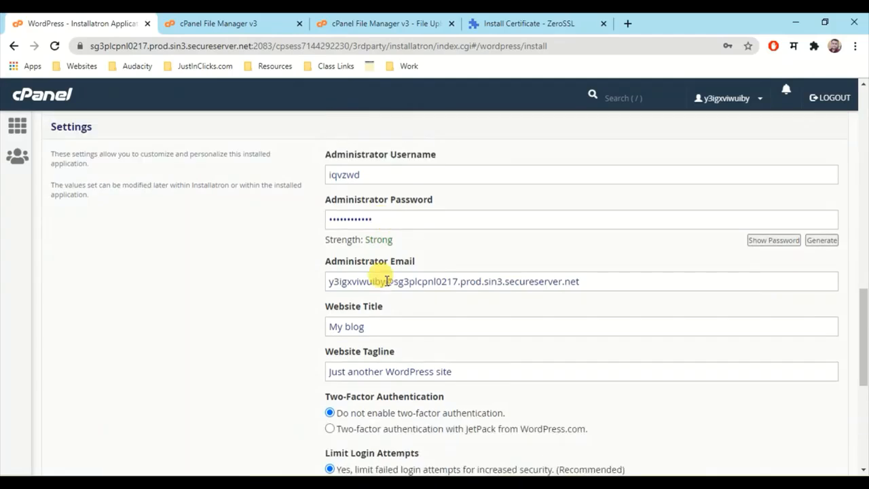
scroll(384, 277, up, 8)
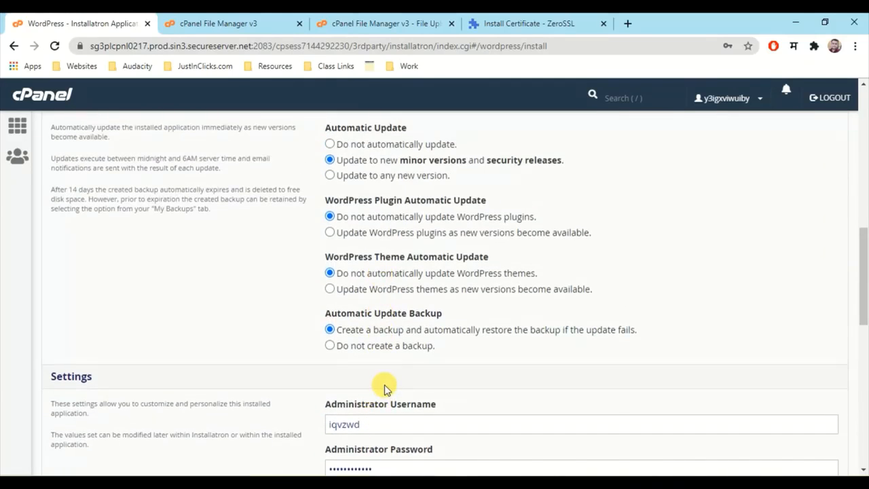
scroll(384, 388, down, 8)
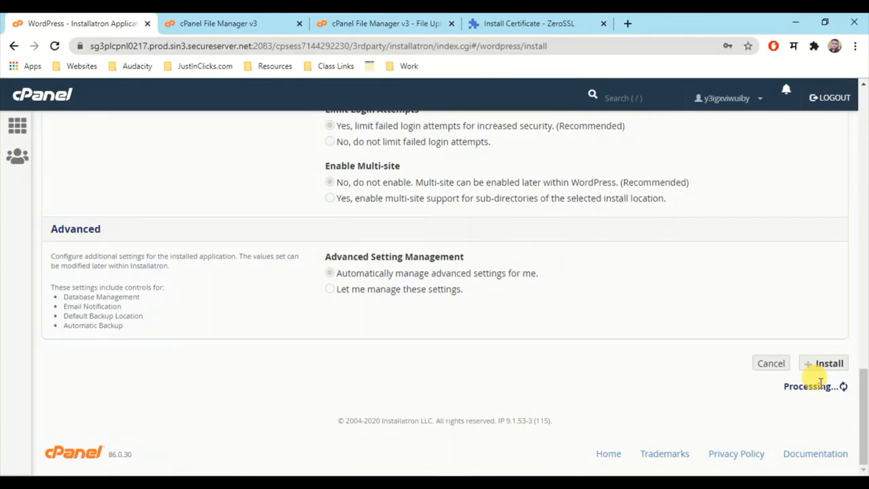
drag(786, 385, 846, 390)
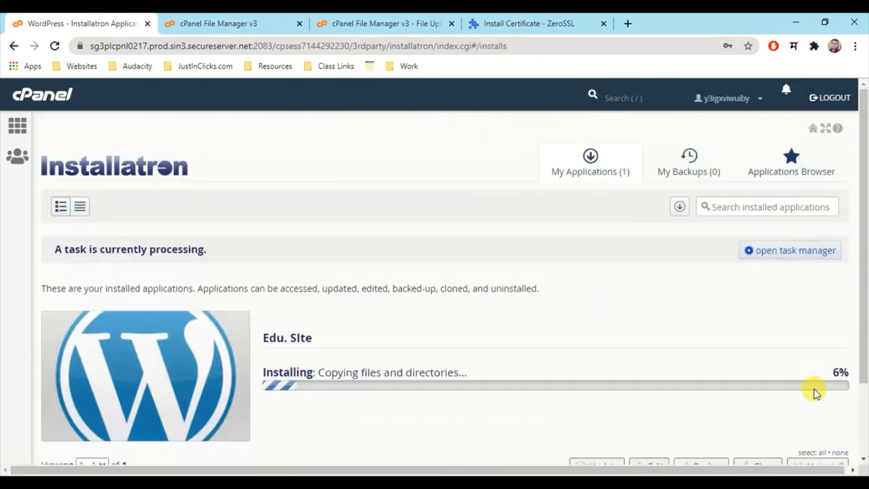
Open the edu.justinclicks.com/wp-admin/ page of the installed site and close the File Manager and ZeroSSL tabs
scroll(802, 387, down, 3)
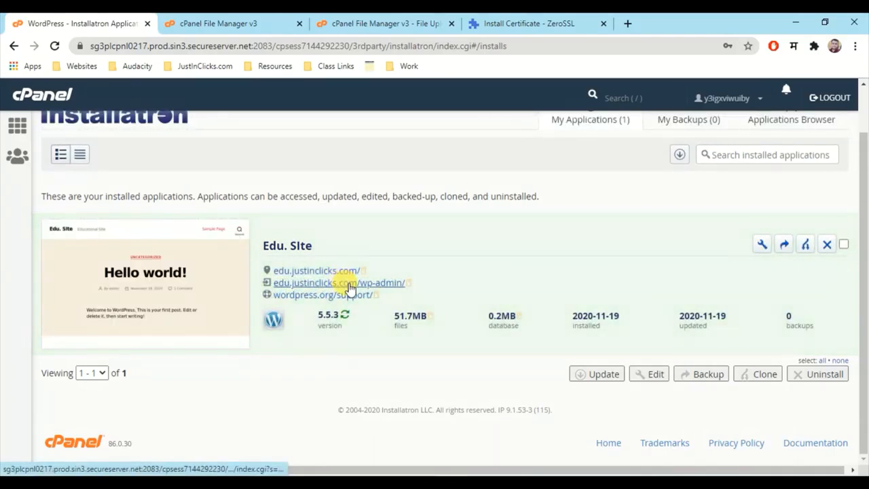
click(349, 286)
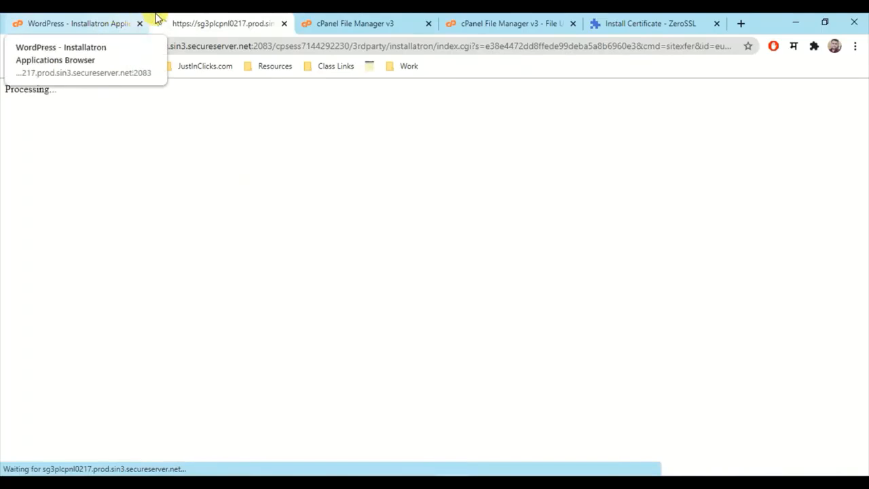
click(430, 24)
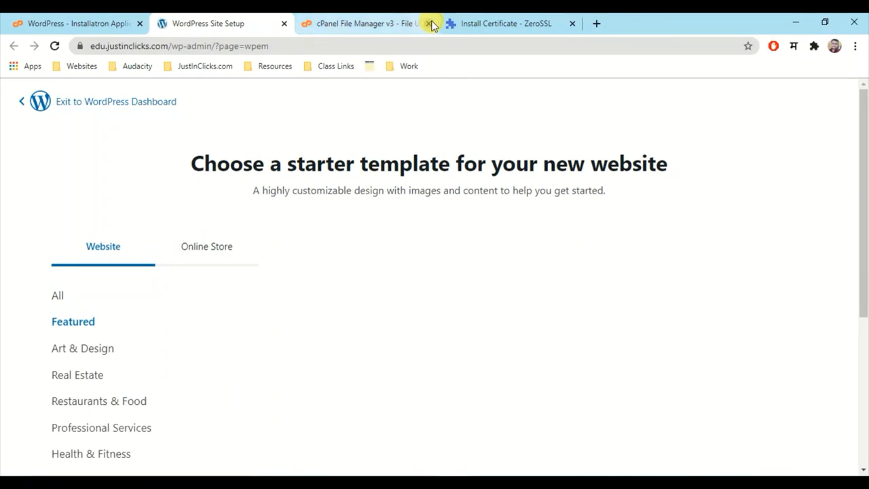
click(430, 24)
click(430, 24)
Choose the default WordPress instead of a starter template, confirm leaving, and exit the questionnaire to reach the dashboard
scroll(111, 360, down, 2)
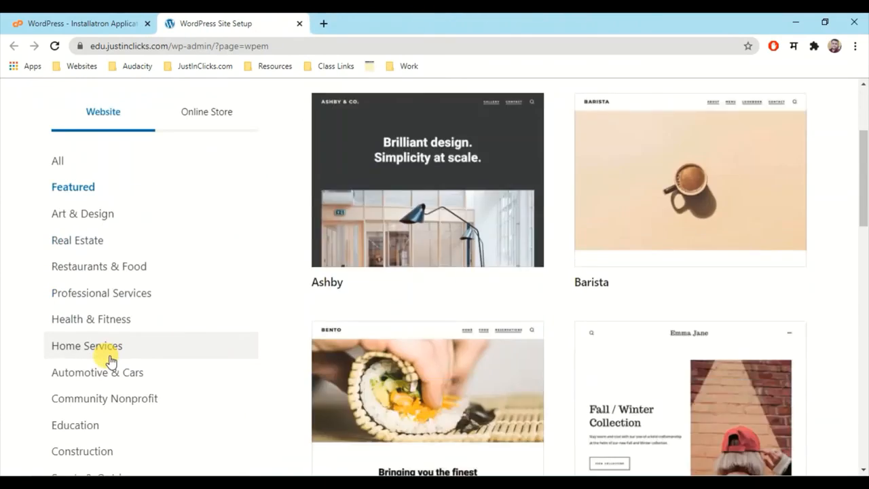
scroll(111, 359, down, 10)
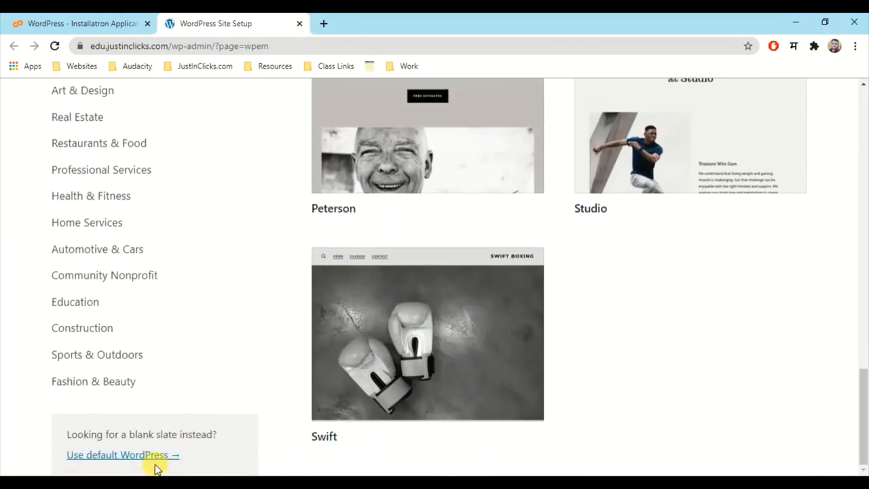
click(156, 464)
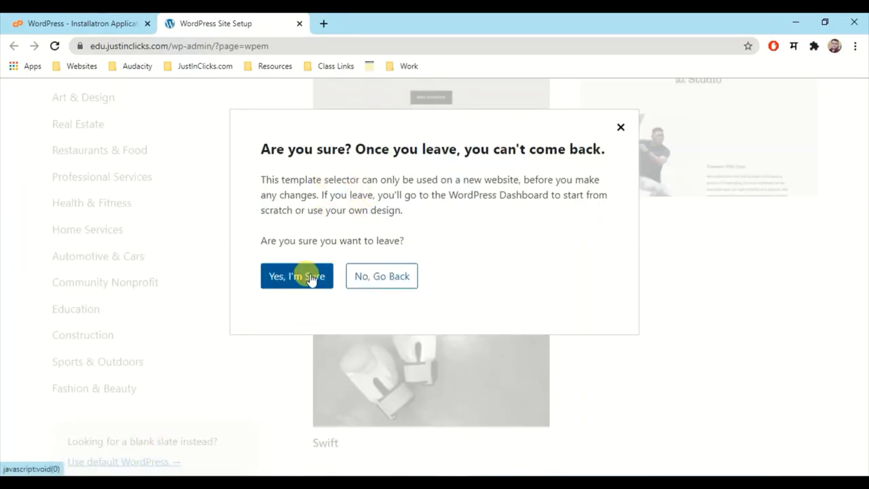
click(312, 278)
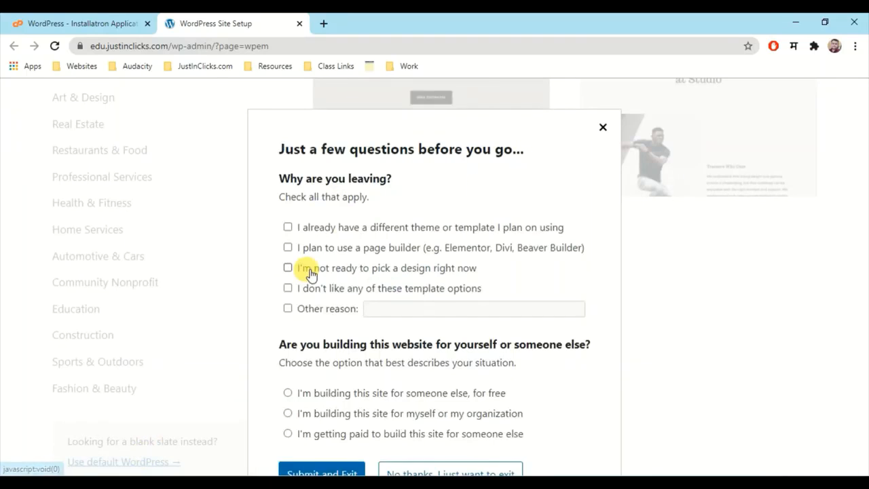
click(299, 470)
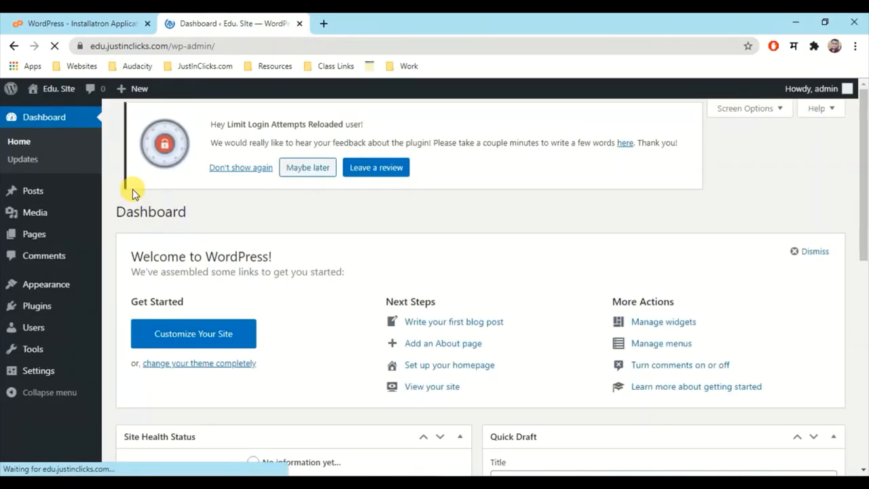
Open the installed plugins list, select all plugins, and deactivate them with a bulk action
mouse_move(62, 310)
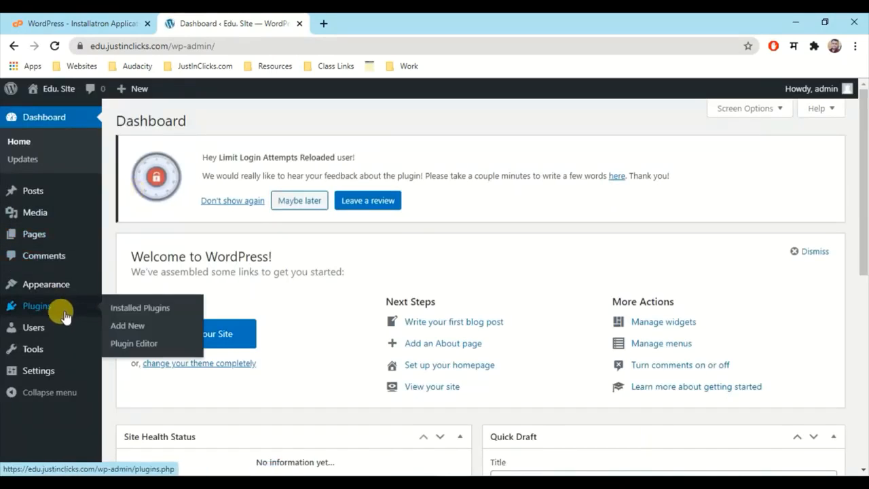
click(134, 310)
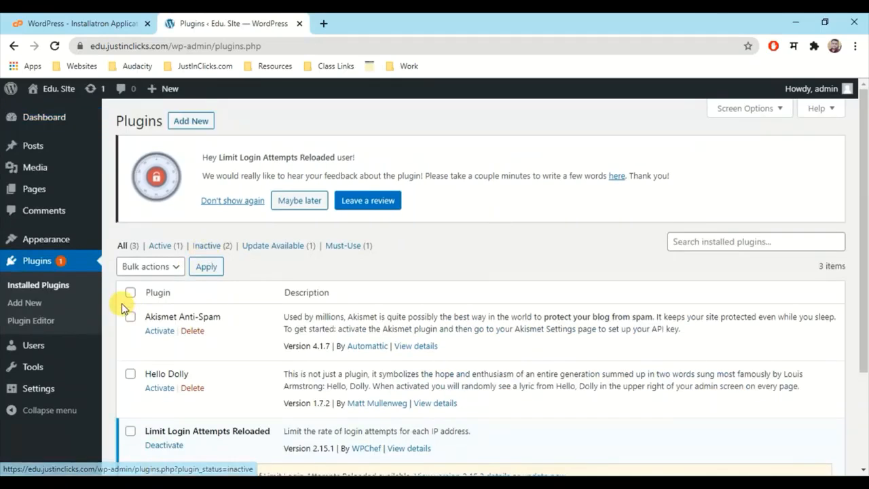
click(130, 292)
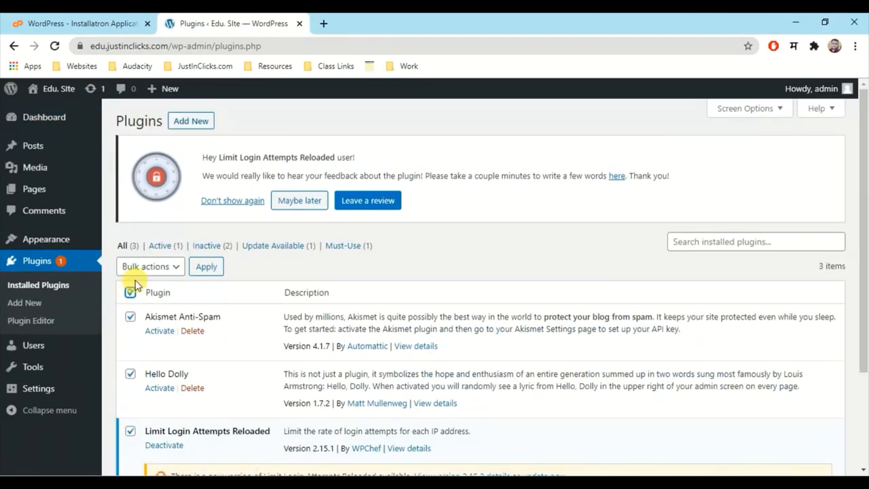
click(144, 266)
click(143, 308)
click(199, 268)
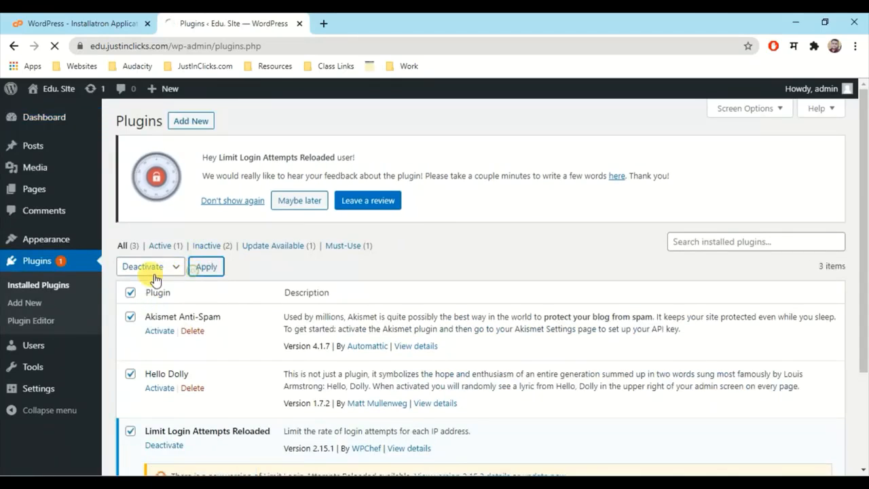
Select all the deactivated plugins, delete them with a bulk action, and confirm the deletion
click(130, 231)
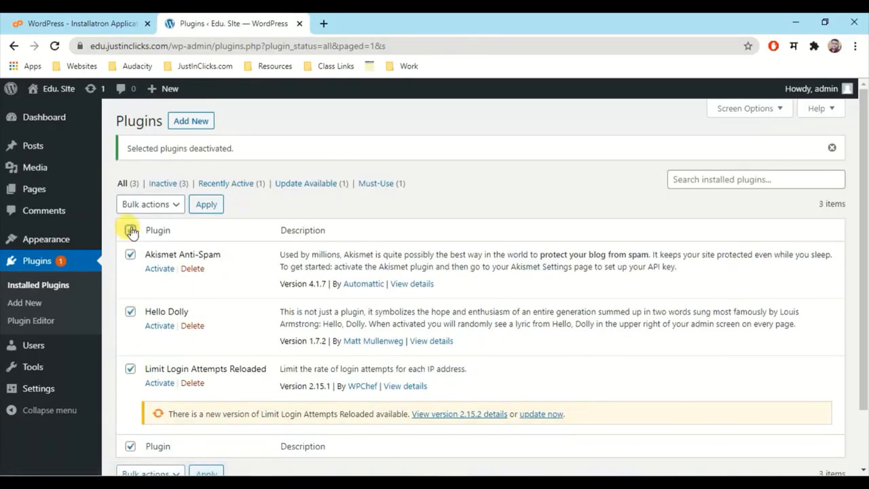
click(142, 207)
click(149, 269)
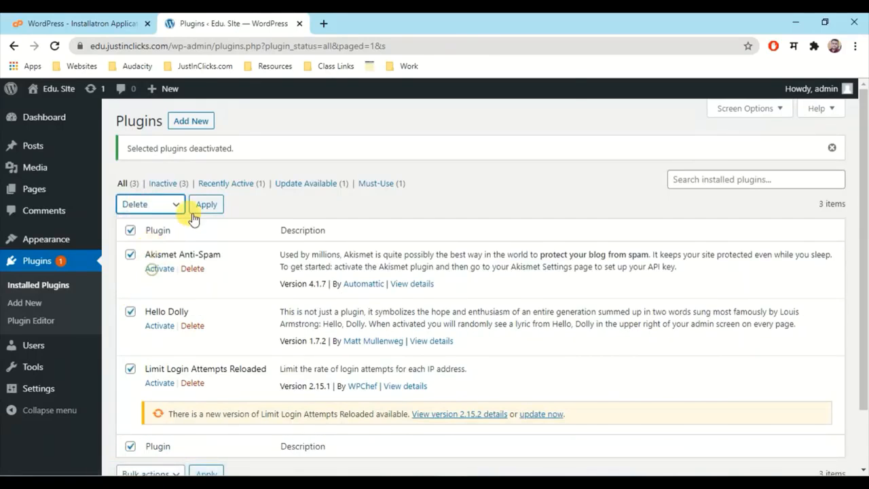
click(195, 211)
click(487, 132)
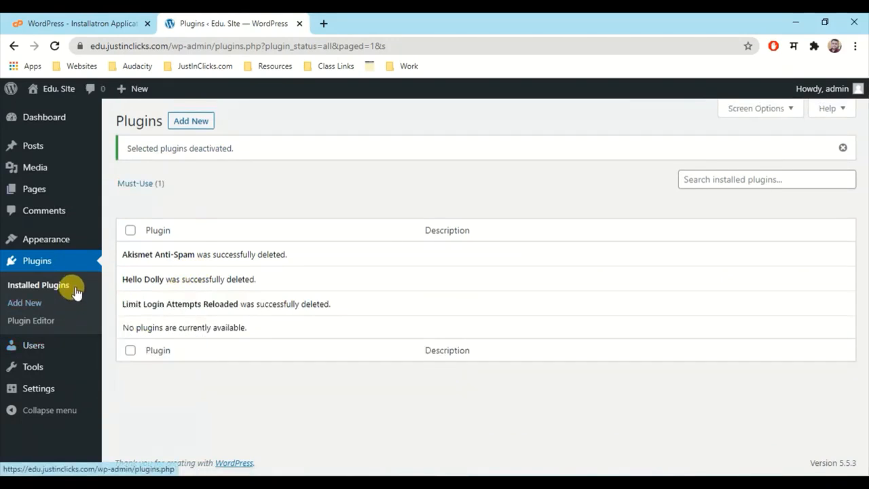
Open the installed themes and delete the Twenty Nineteen theme, confirming the deletion
mouse_move(72, 235)
click(135, 234)
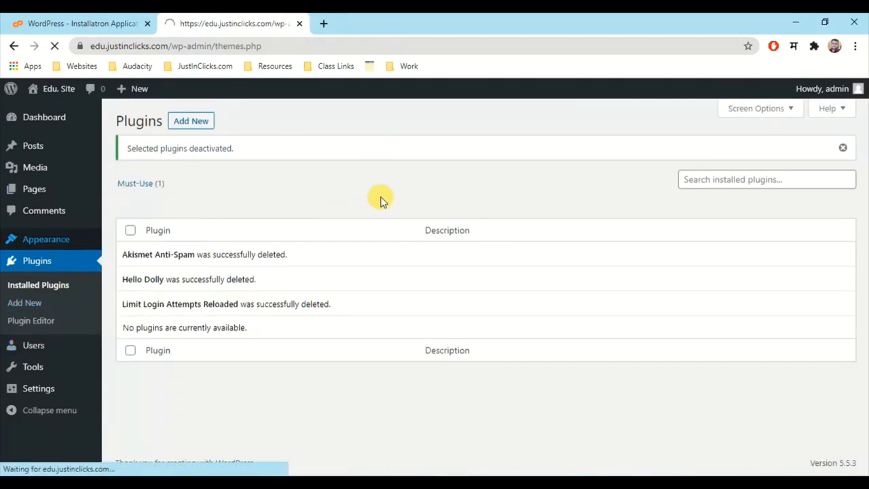
click(469, 216)
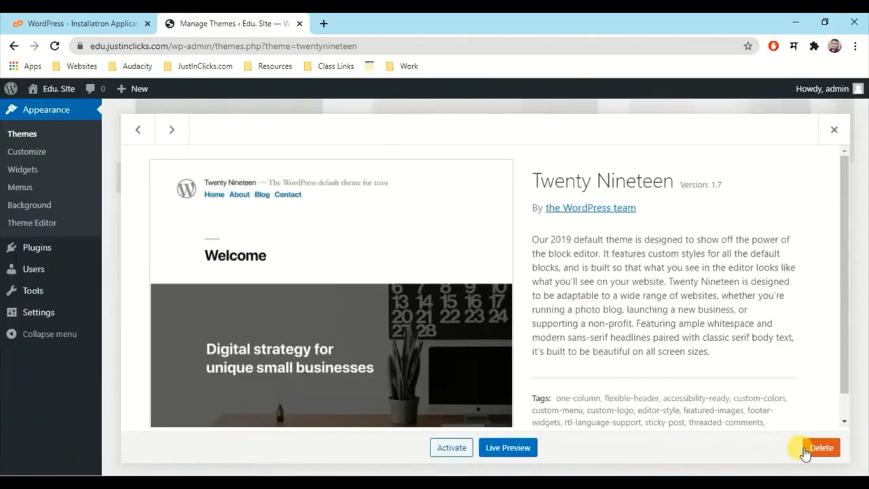
click(819, 446)
click(489, 145)
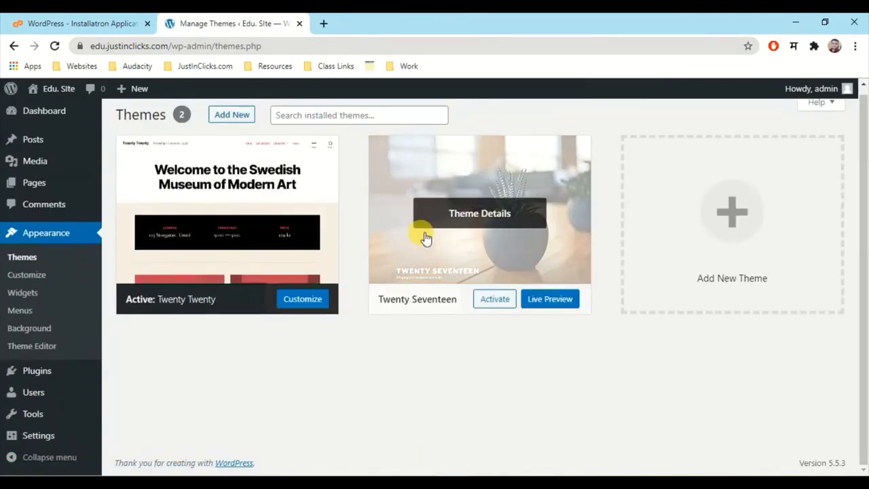
Open the details of the Twenty Seventeen theme, delete it, and confirm
click(426, 238)
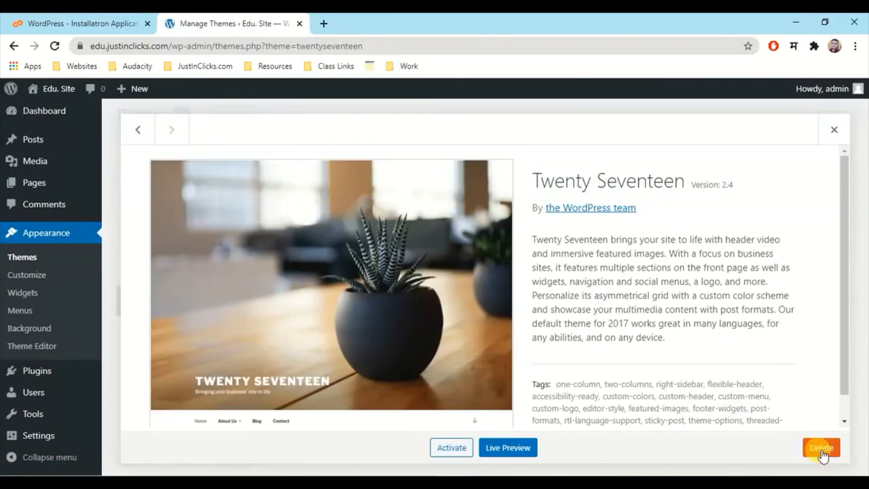
click(821, 447)
click(487, 150)
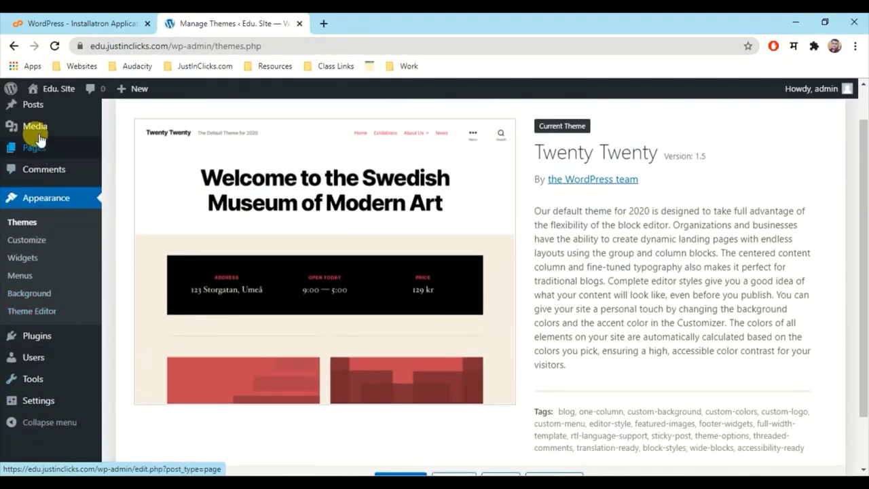
Open the posts list, move all posts to the trash with a bulk action, and permanently delete them by emptying the trash
mouse_move(35, 111)
click(131, 104)
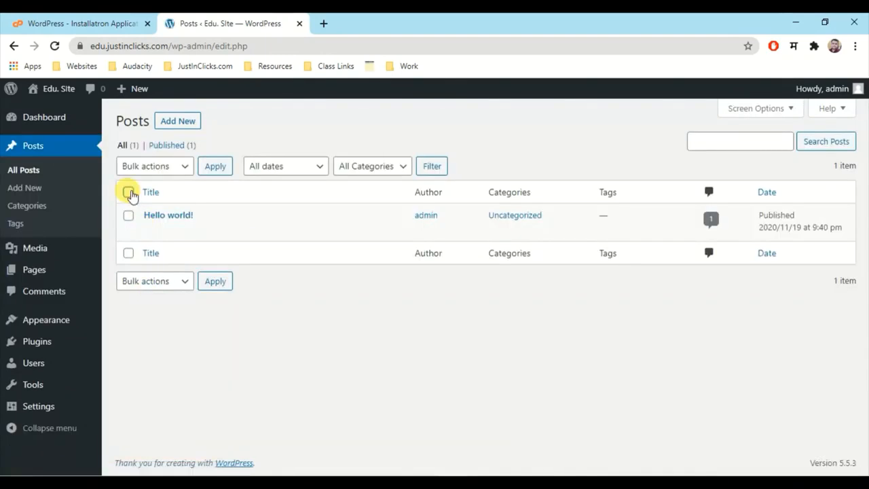
click(129, 193)
click(155, 166)
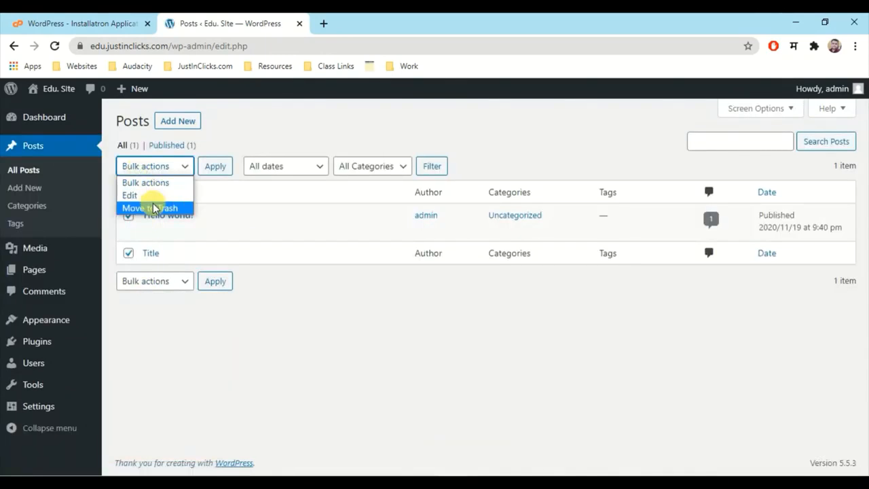
click(151, 206)
click(215, 166)
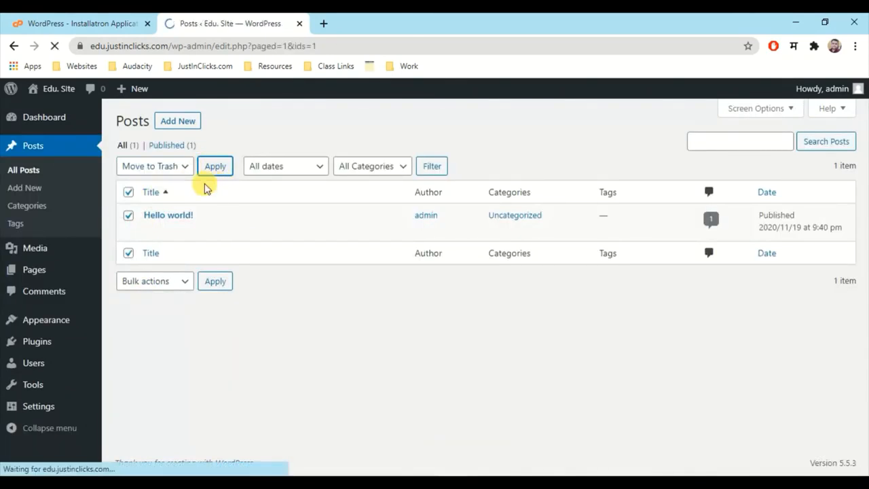
click(162, 182)
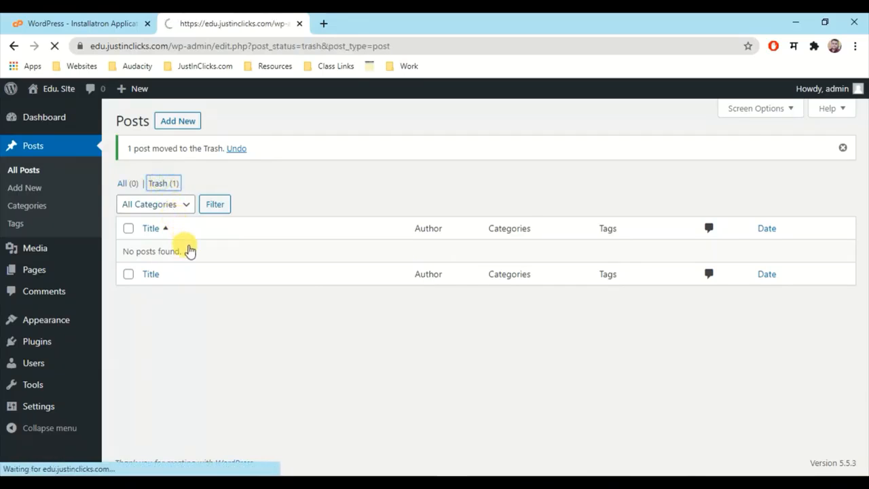
click(203, 231)
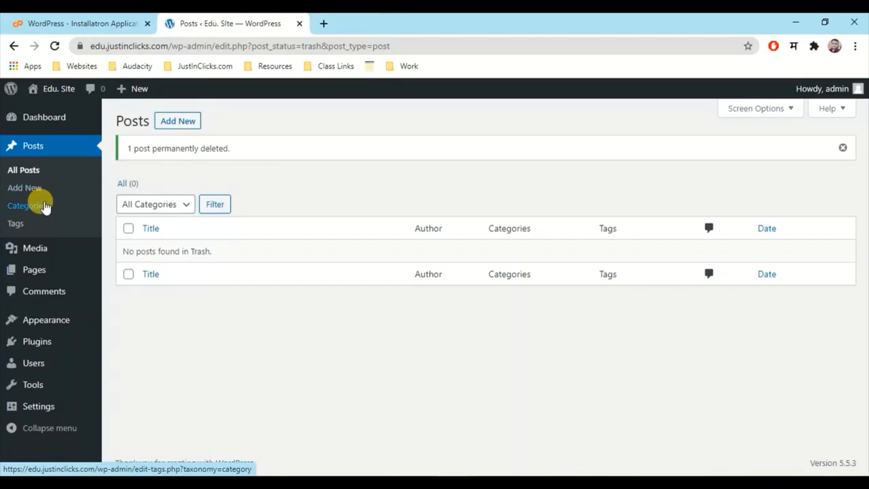
Open the pages list, select all pages, and move them to the trash with a bulk action
click(116, 272)
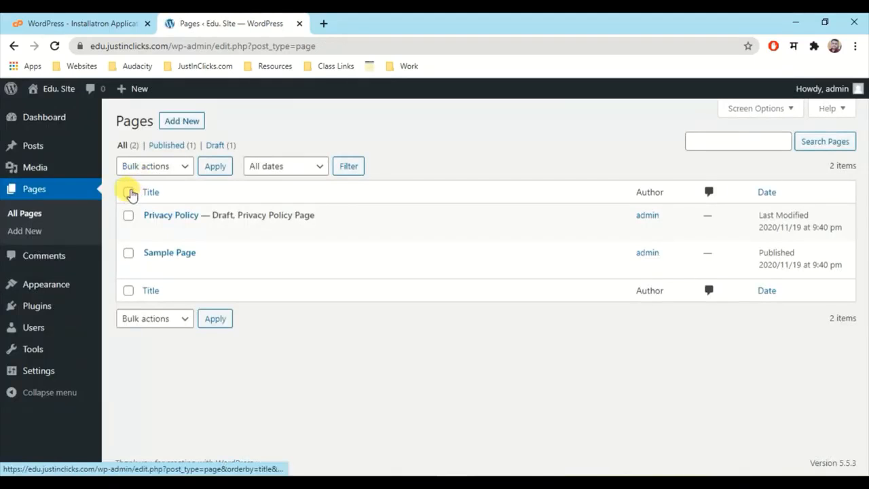
click(129, 193)
click(154, 165)
click(162, 204)
click(213, 167)
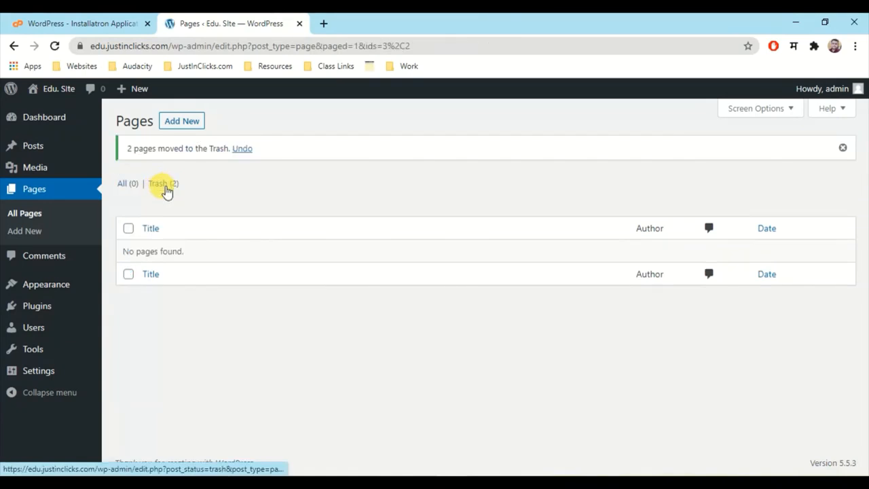
Open the trashed pages, select them all, and delete them permanently with a bulk action
click(163, 185)
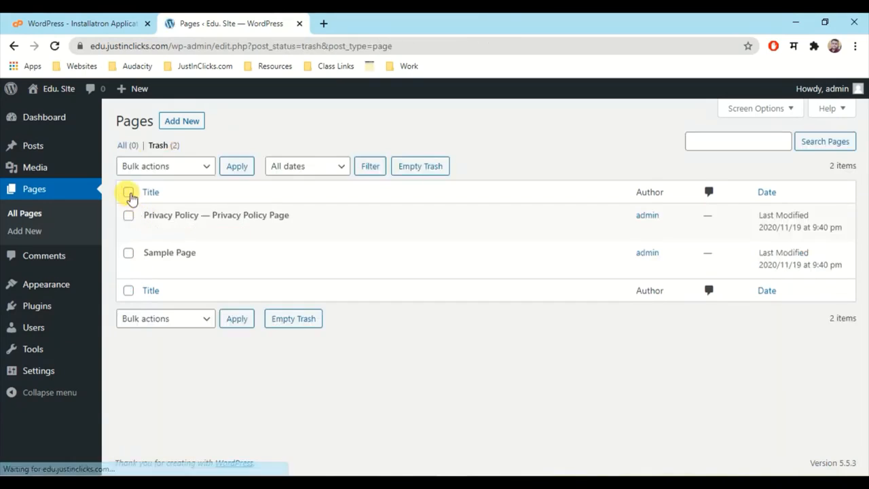
click(128, 192)
click(140, 167)
click(150, 208)
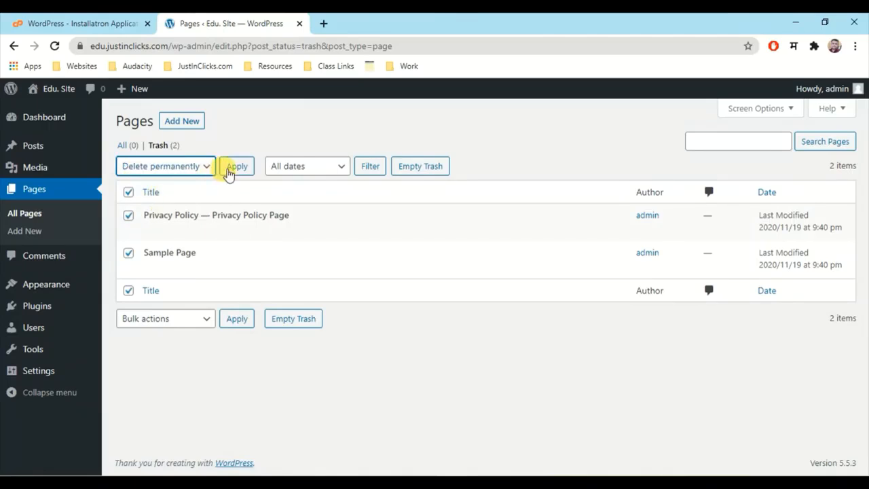
click(234, 166)
Visit the Edu. SIte front end and look through the cleaned-up home page
mouse_move(70, 89)
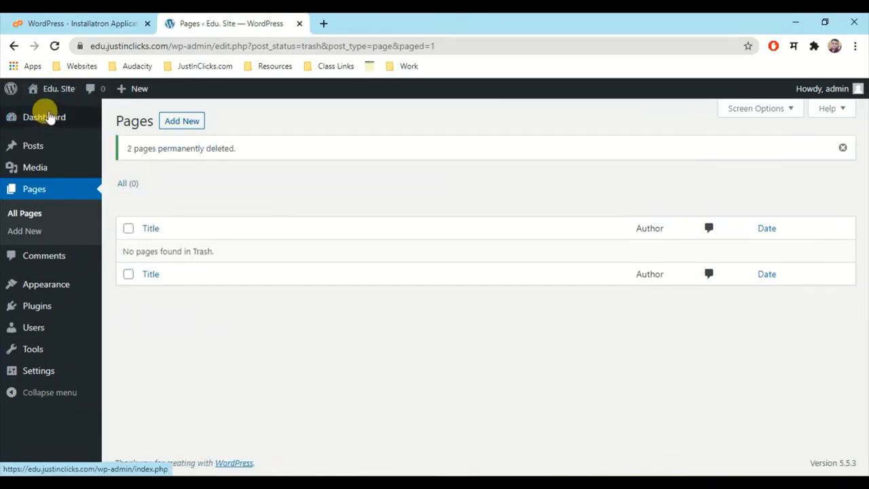
click(45, 111)
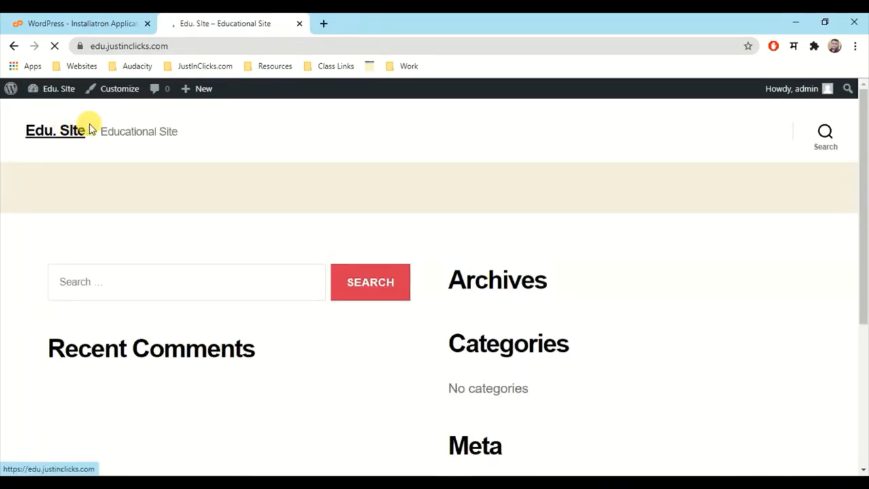
scroll(156, 246, down, 3)
scroll(173, 312, up, 4)
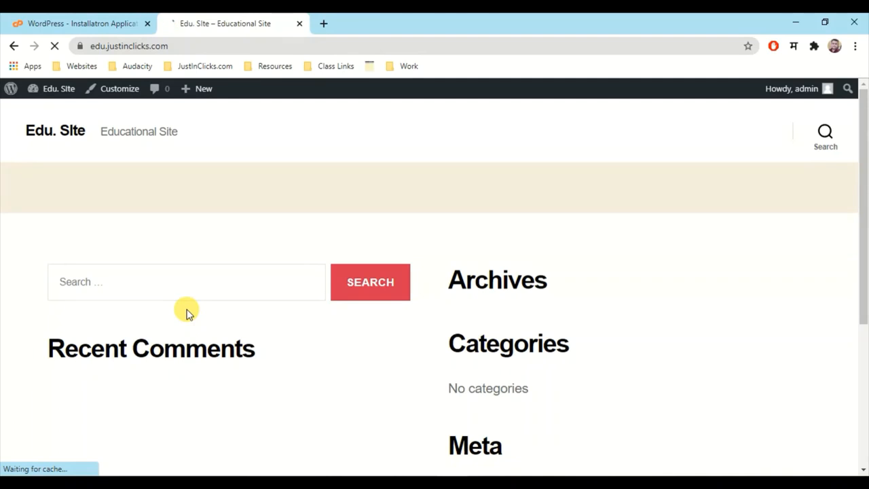
scroll(363, 265, down, 4)
scroll(369, 272, up, 4)
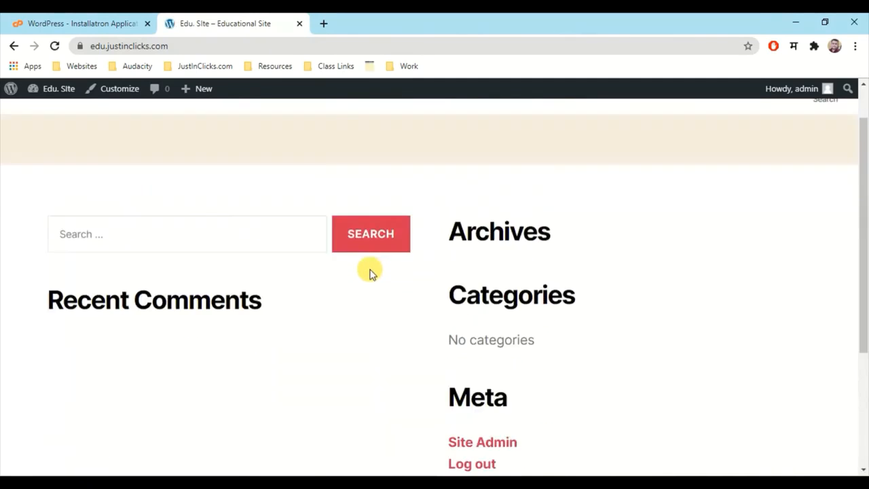
Open kaustubh.codes/eduma in a new browser tab and look through the Eduma theme's item page on ThemeForest
click(324, 25)
text(k)
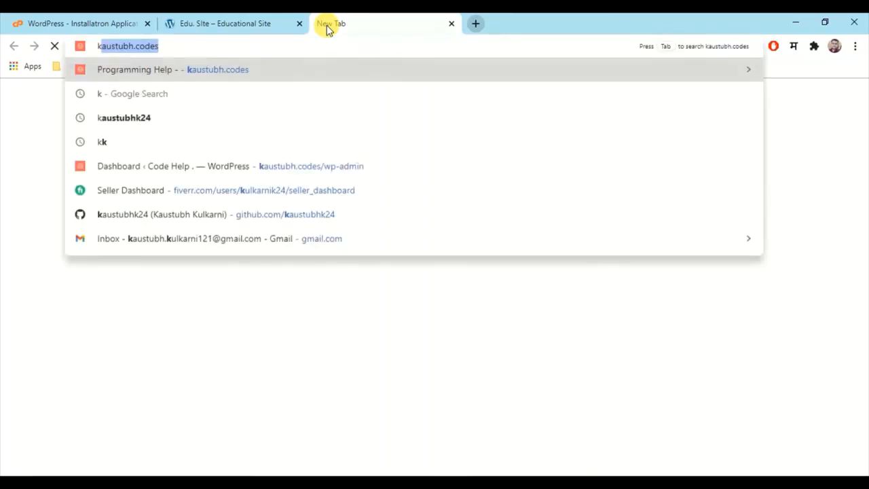
text(austubh.codes)
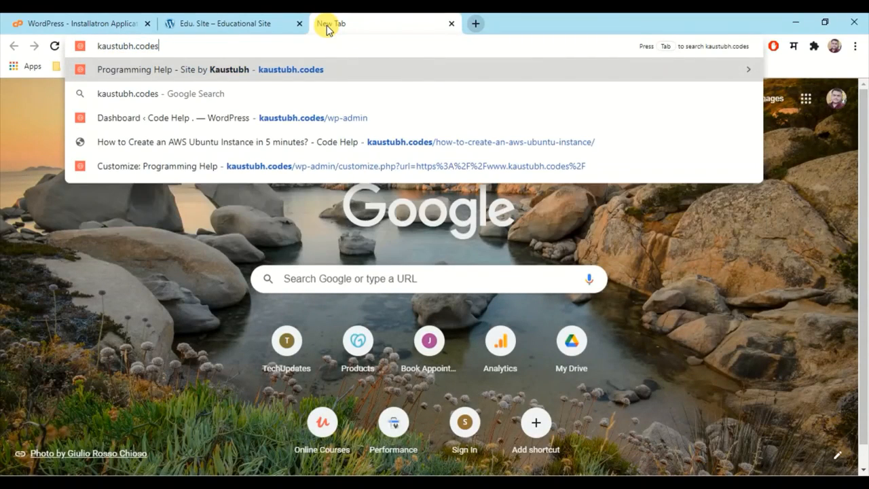
text(/eduma)
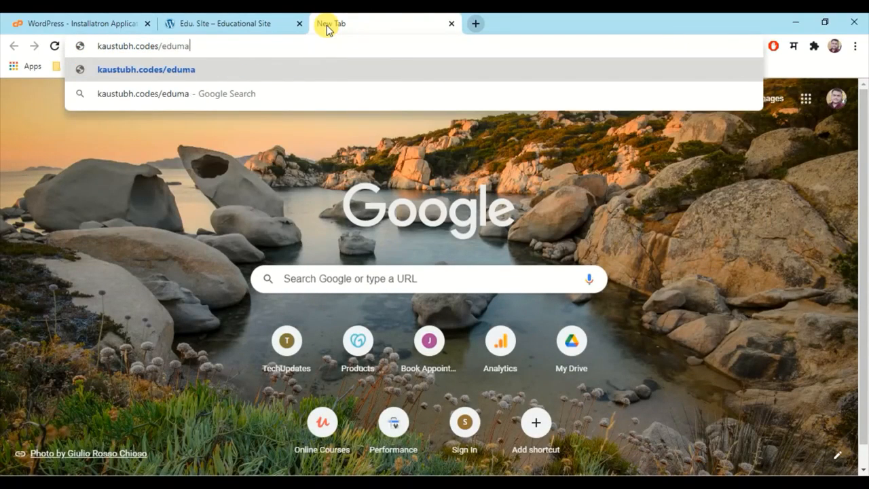
drag(193, 46, 101, 48)
click(199, 48)
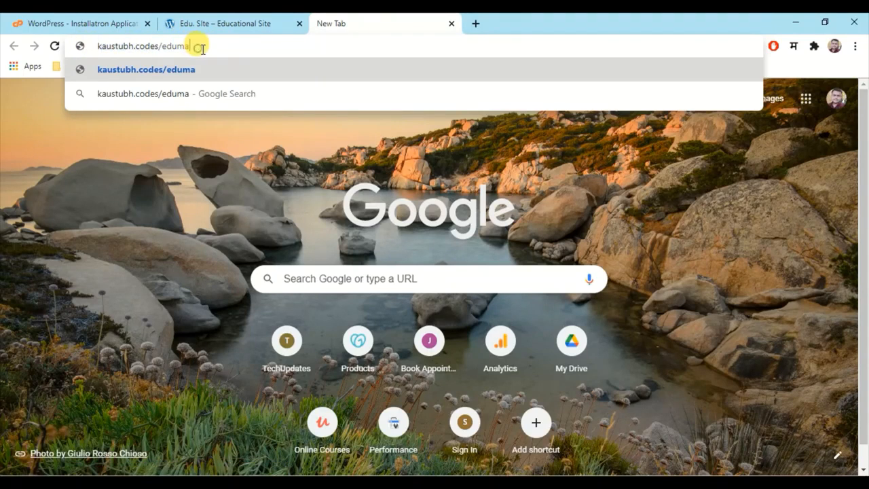
key(Return)
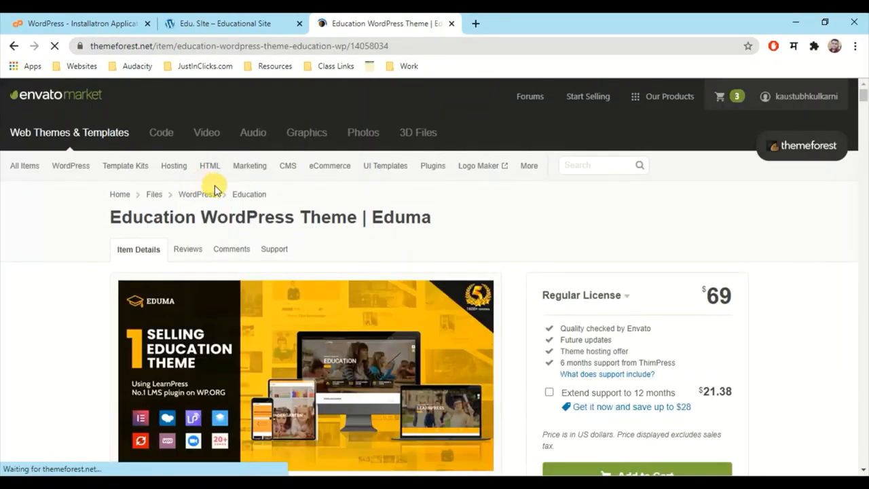
scroll(210, 187, down, 3)
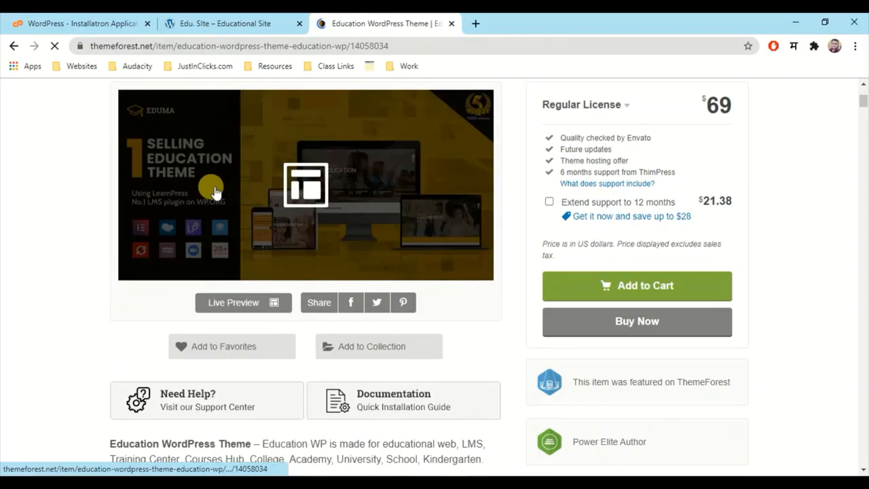
scroll(217, 197, down, 5)
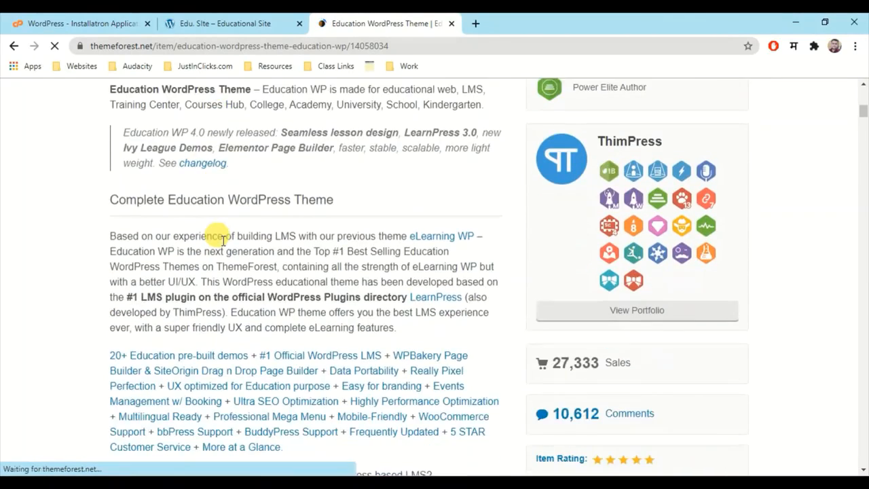
scroll(218, 233, up, 5)
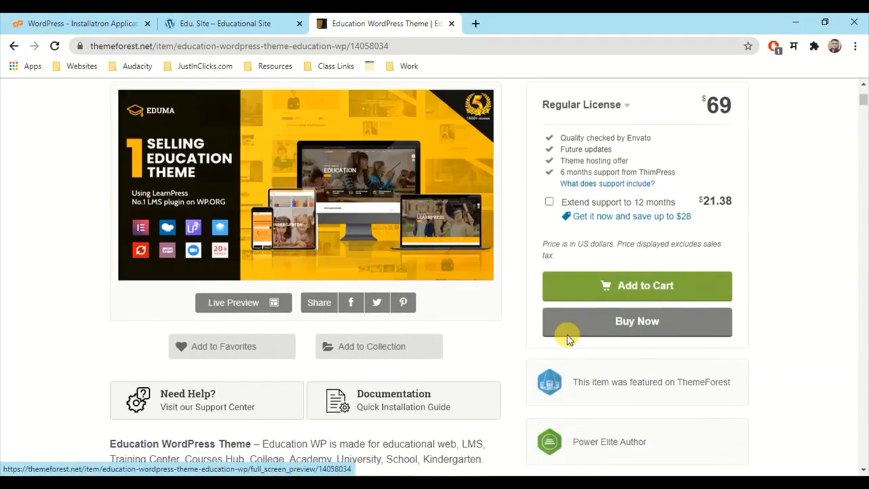
Start buying the Eduma theme, examine the checkout's payment methods and order details, and close the tab
click(564, 331)
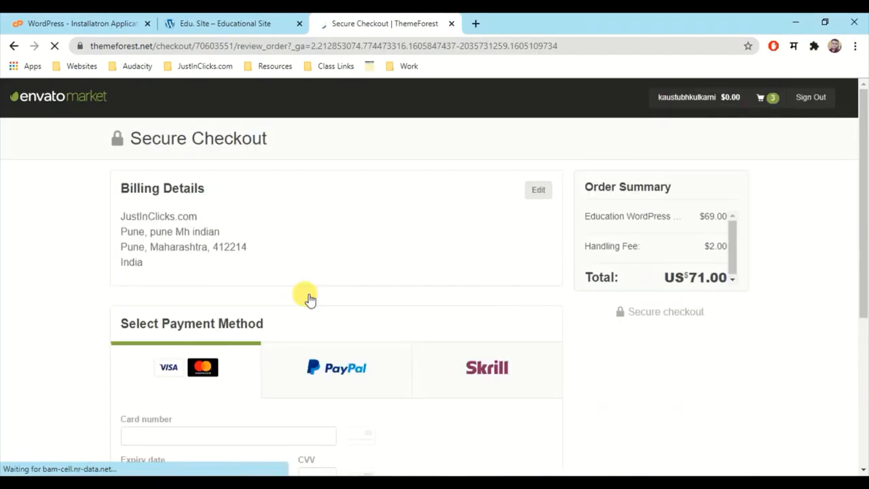
scroll(310, 301, down, 4)
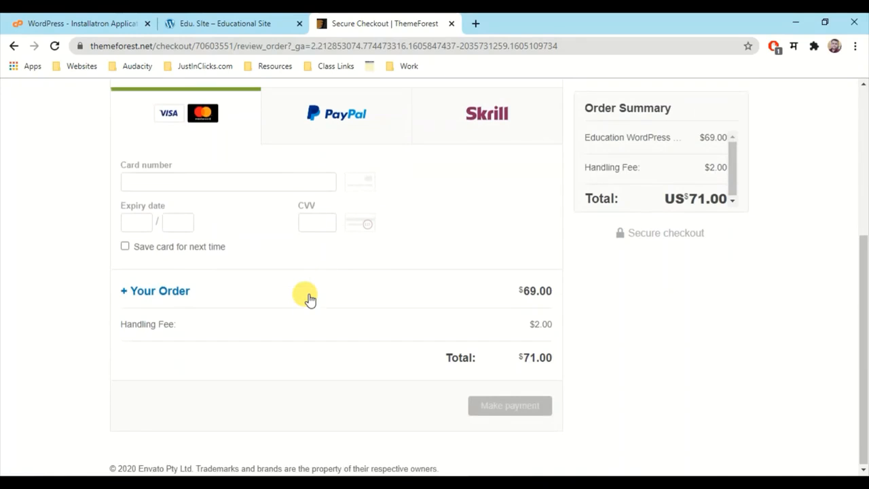
scroll(310, 300, up, 2)
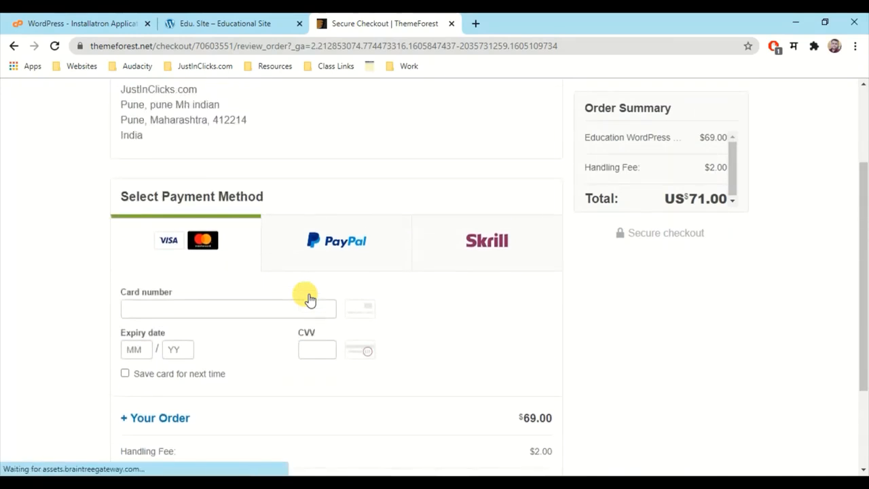
key(ctrl+w)
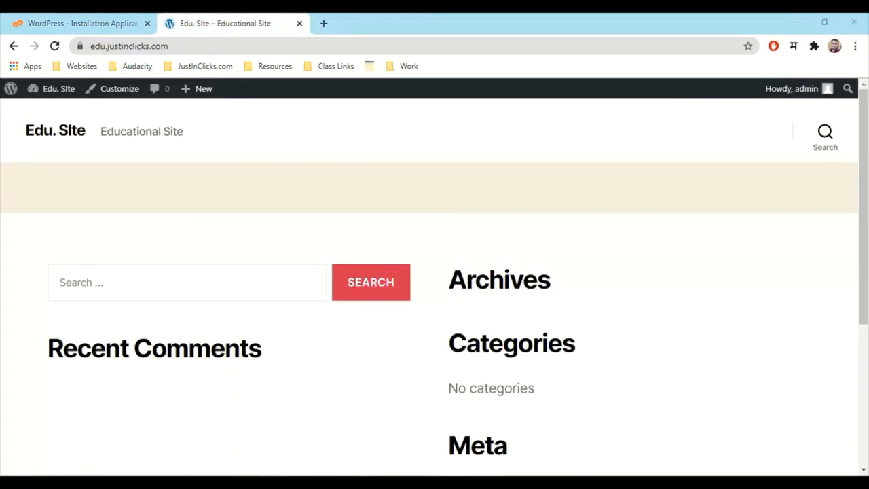
Open the Downloads folder in File Explorer and select the downloaded ThemeForest education theme ZIP archive
key(super+e)
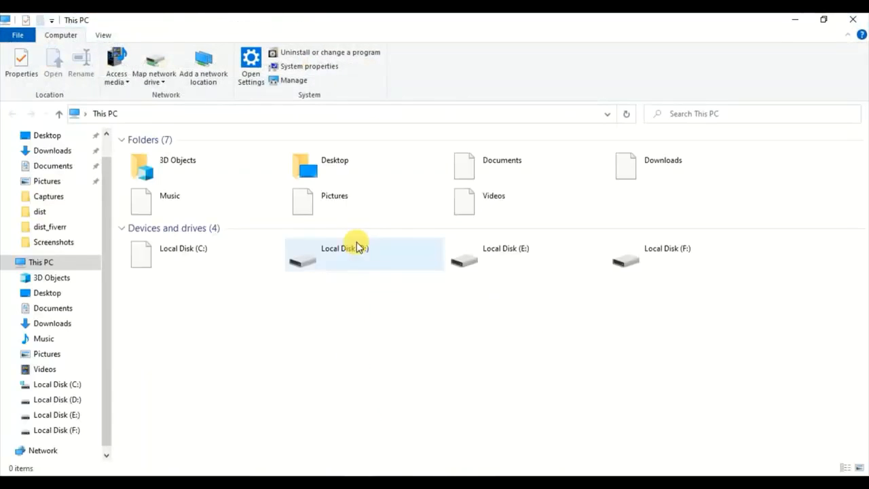
double_click(647, 165)
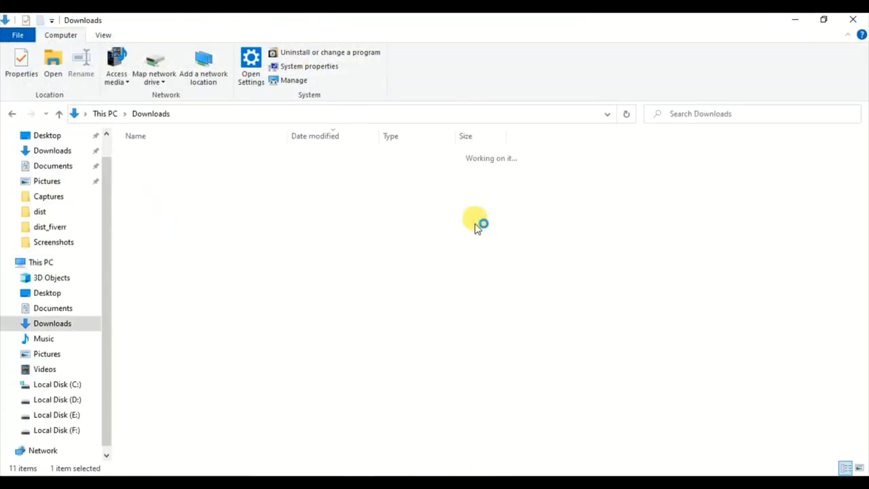
click(235, 172)
click(241, 187)
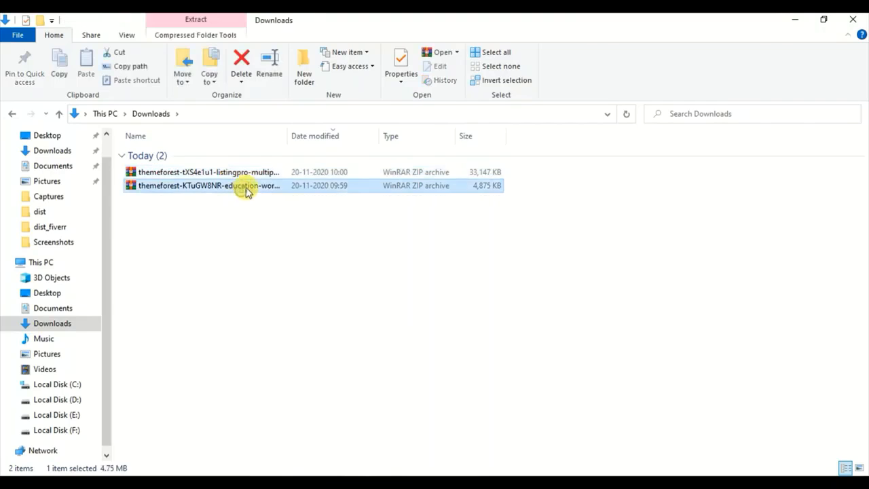
click(242, 173)
click(244, 186)
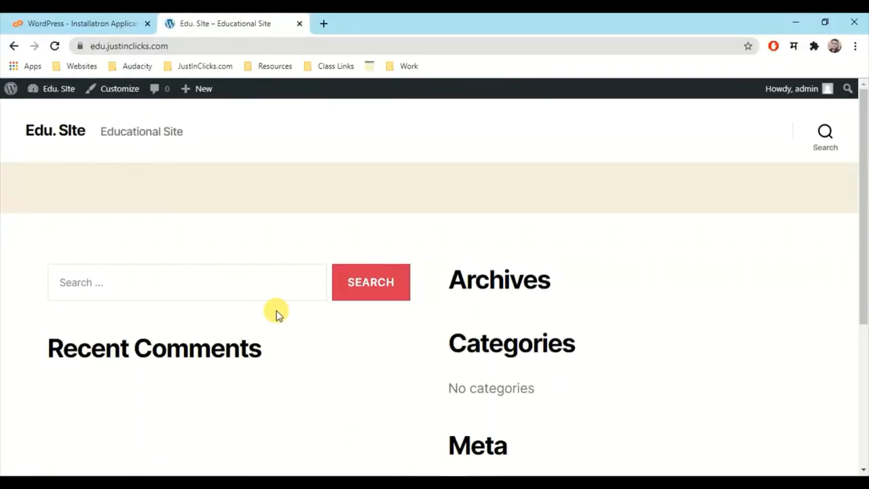
Return to the WordPress site in the browser and open the upload form for adding a new theme
mouse_move(54, 92)
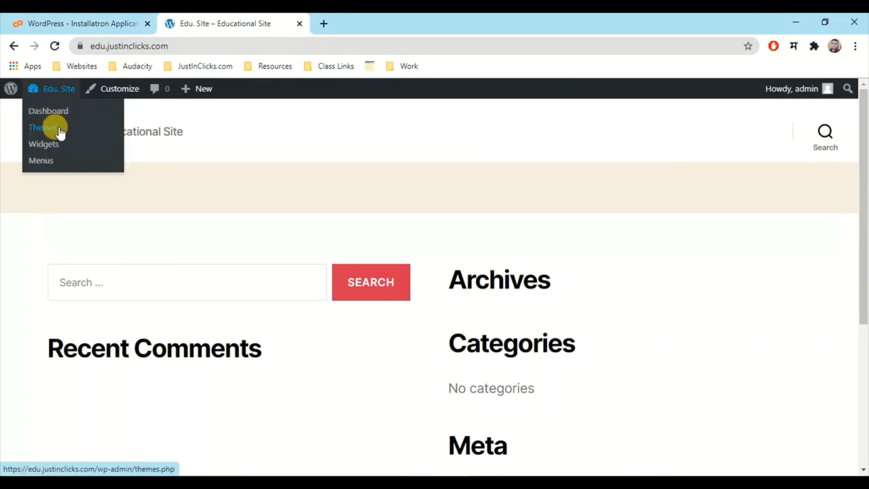
click(59, 129)
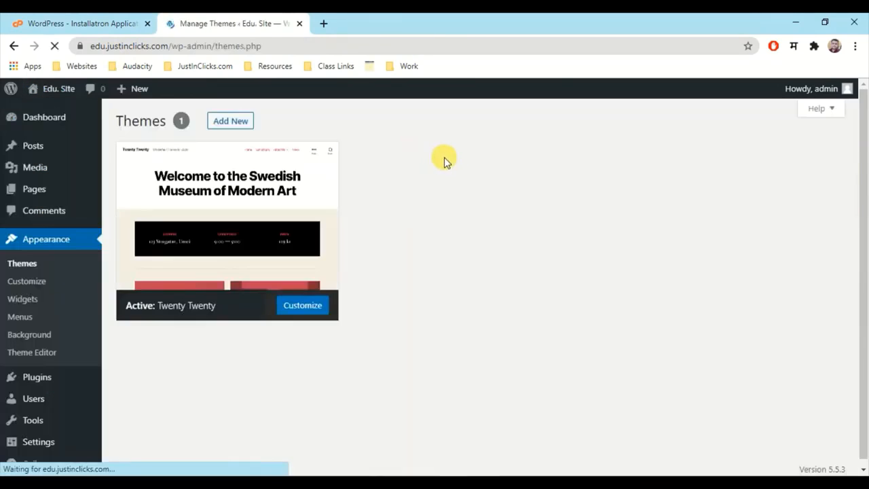
scroll(317, 162, down, 2)
scroll(284, 222, up, 2)
click(231, 123)
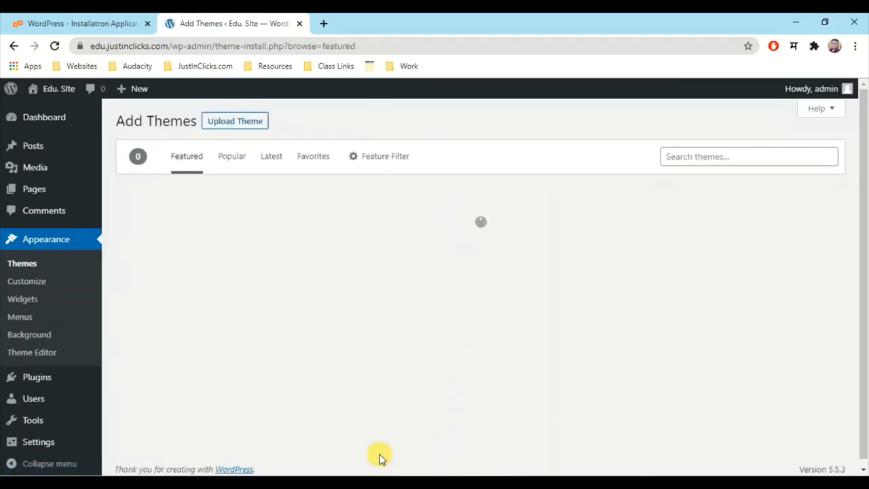
click(258, 126)
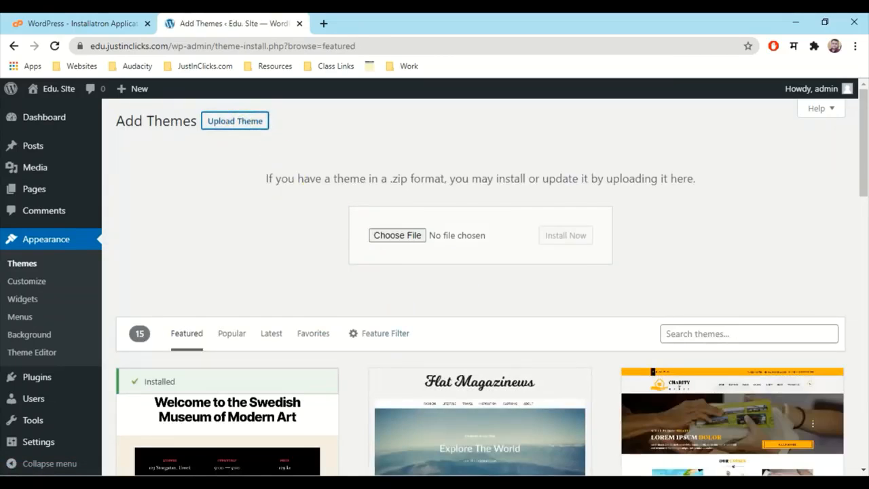
Switch to the Downloads folder in File Explorer and extract the education WordPress theme archive there
click(324, 425)
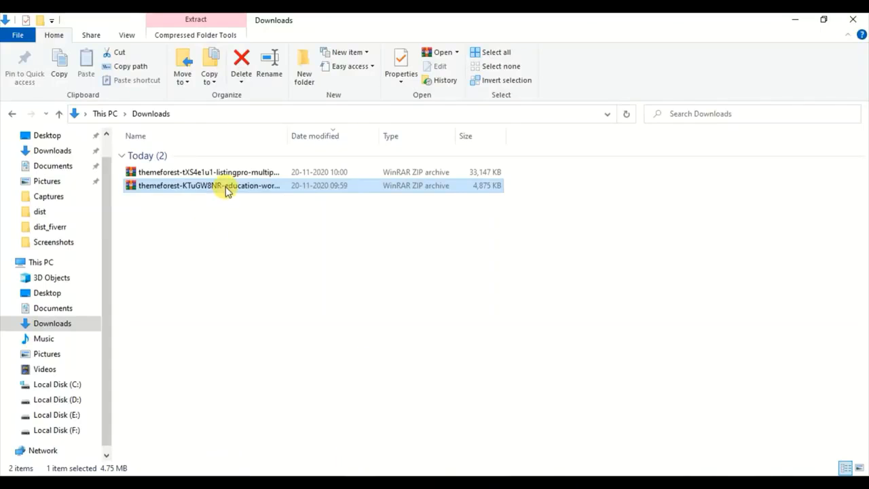
click(301, 334)
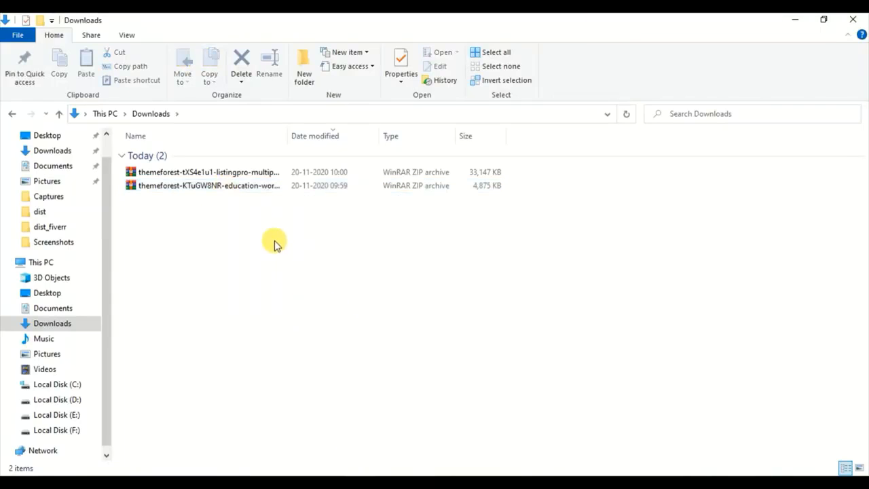
click(231, 187)
right_click(233, 186)
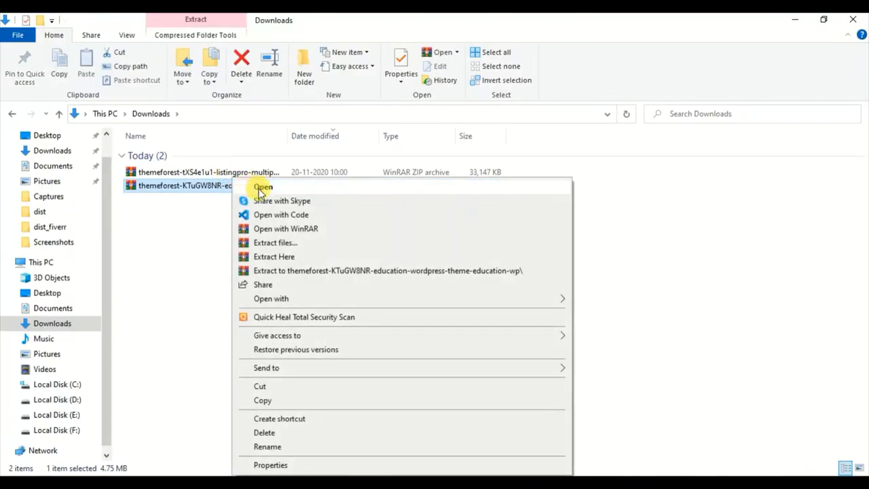
click(278, 255)
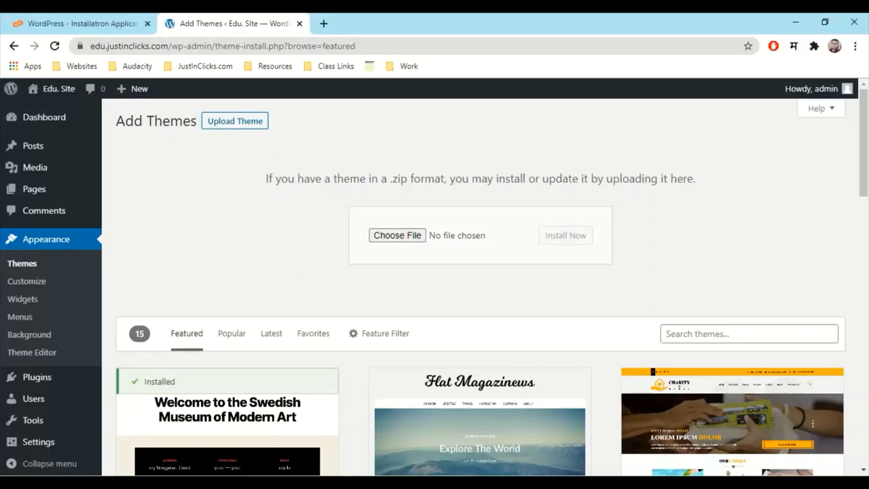
Choose eduma.zip from the Downloads folder as the theme file and install it
click(388, 235)
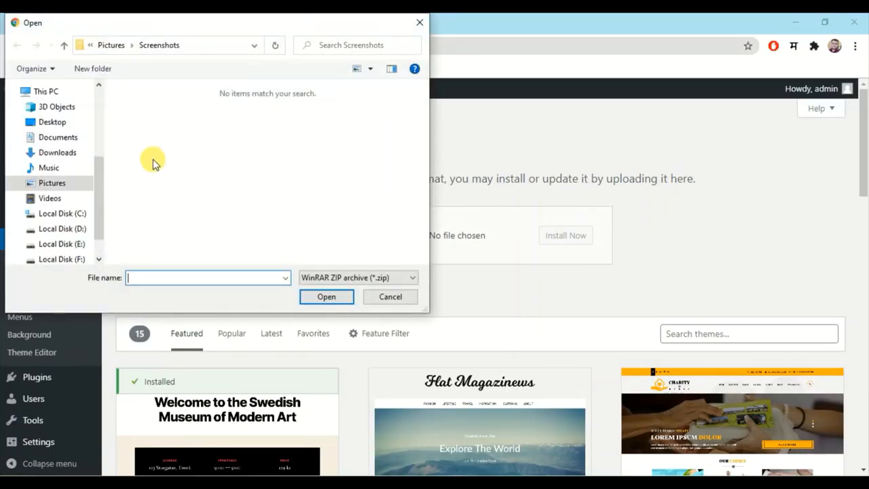
click(57, 154)
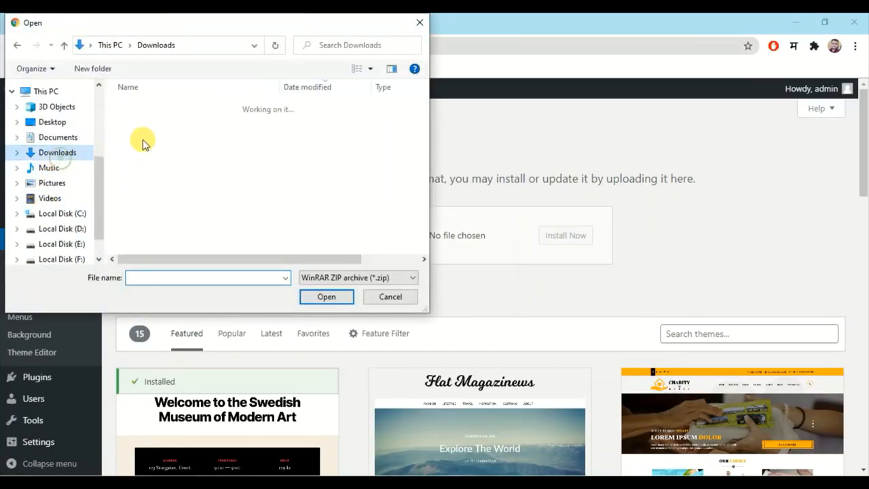
click(161, 171)
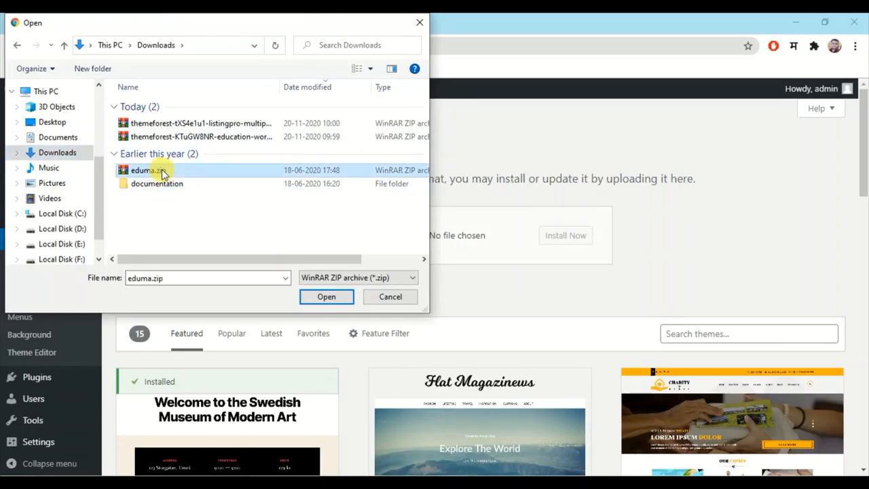
double_click(161, 172)
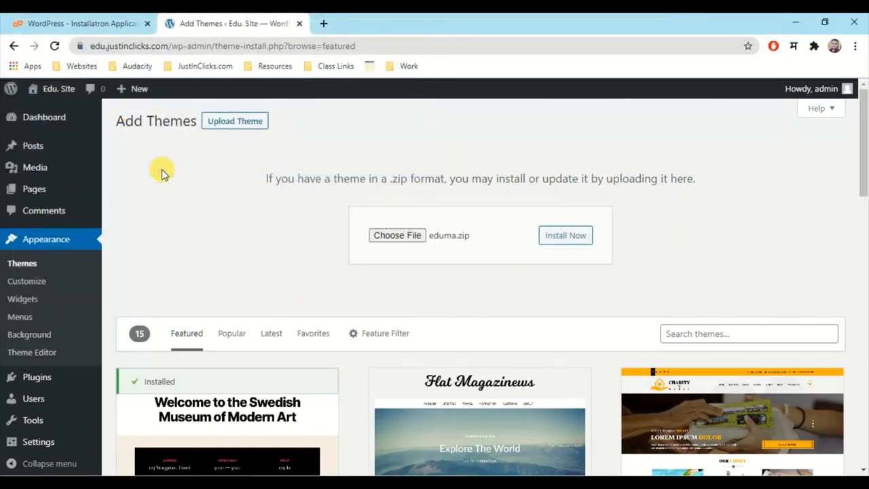
click(552, 238)
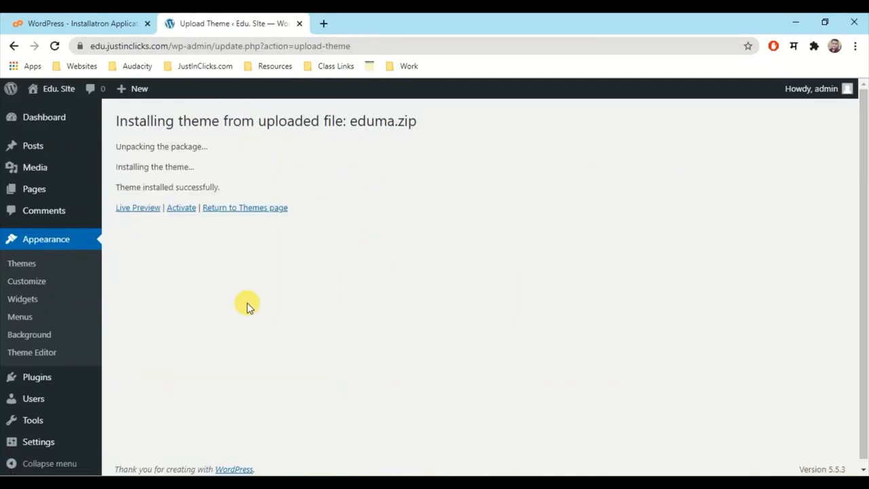
Activate the newly uploaded Eduma theme
scroll(249, 299, down, 1)
scroll(252, 299, up, 1)
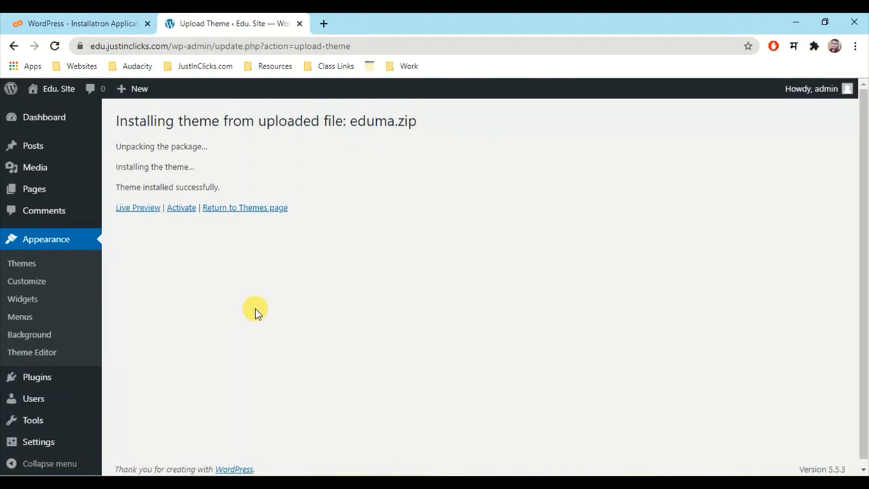
click(182, 208)
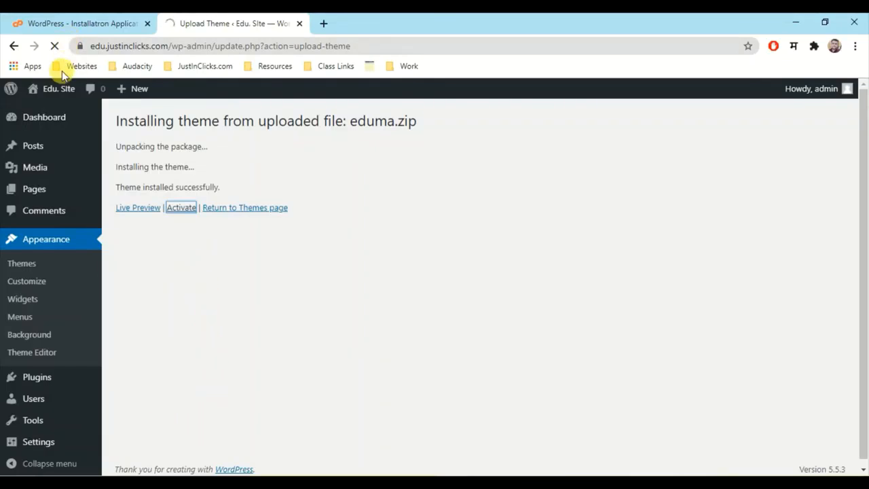
Open the site's front page in a new browser tab and look over its layout under the Eduma theme
mouse_move(52, 91)
drag(54, 112, 449, 20)
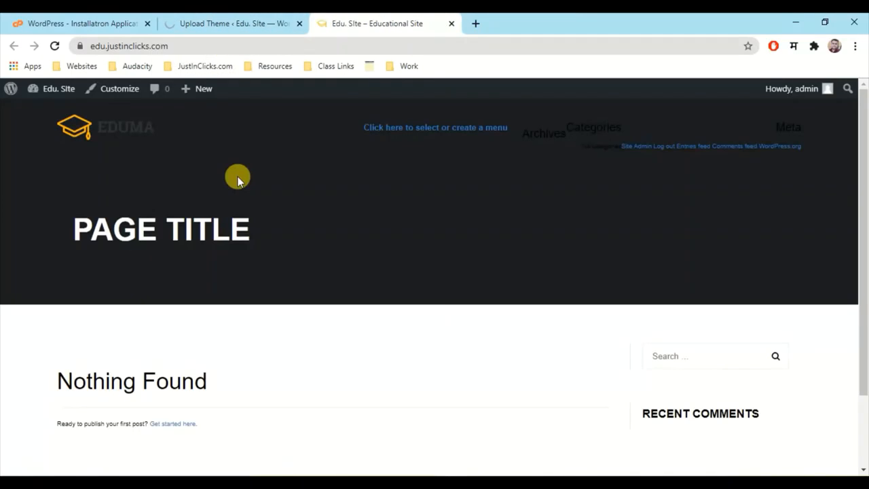
scroll(235, 177, down, 1)
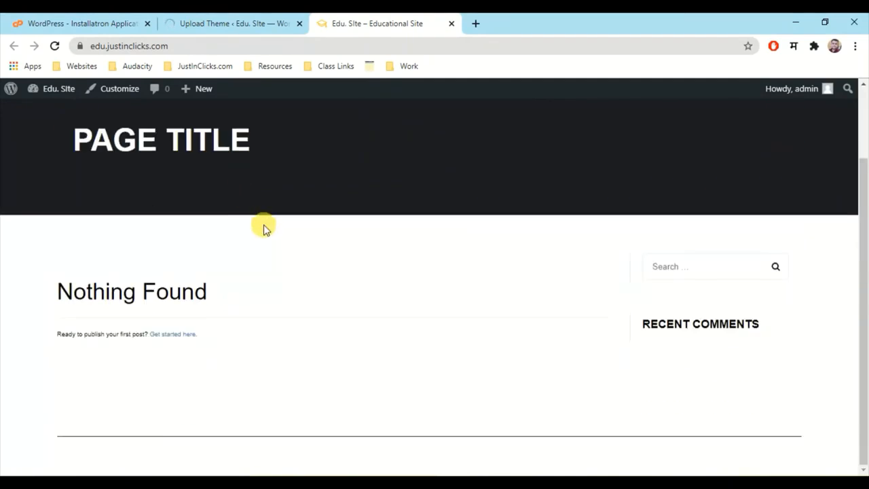
scroll(265, 228, up, 1)
Return to the admin tab, install and activate Thim Core, and continue past the Eduma setup wizard's welcome page
click(241, 20)
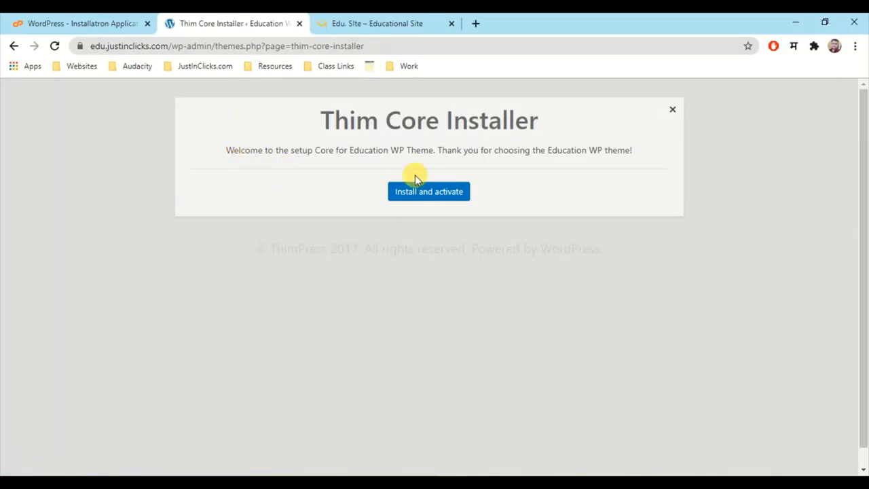
click(423, 195)
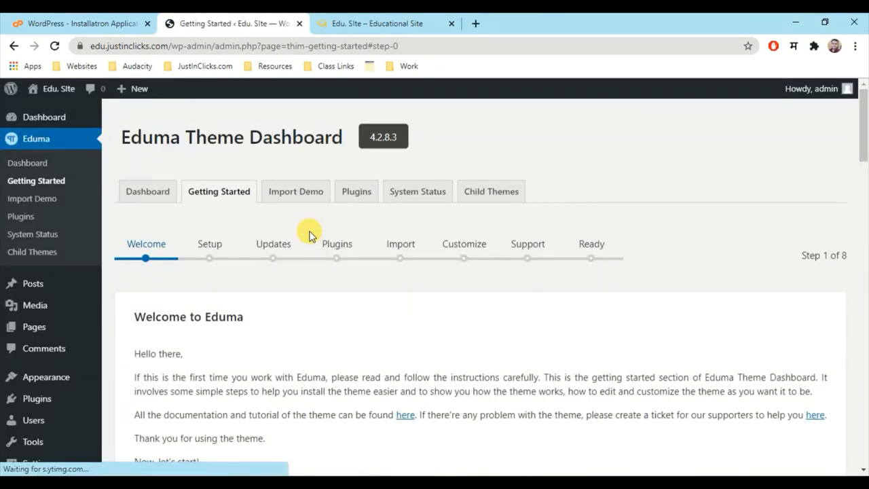
scroll(252, 272, down, 7)
scroll(246, 281, up, 4)
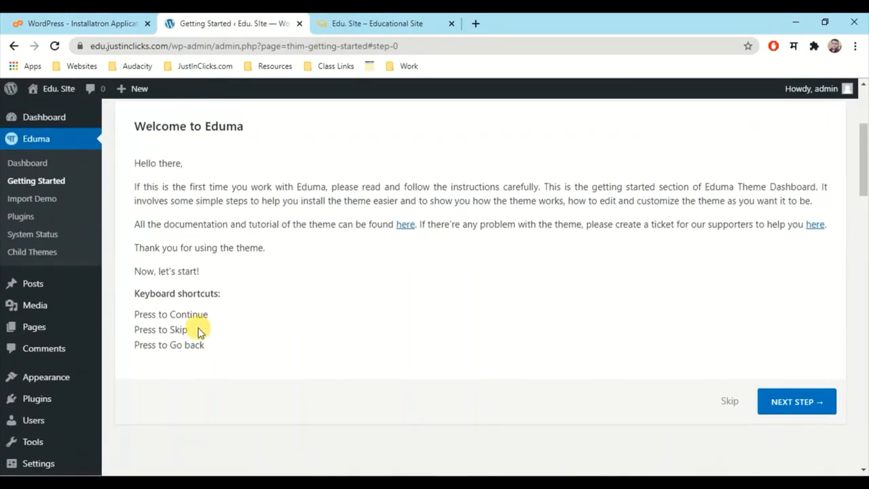
click(807, 410)
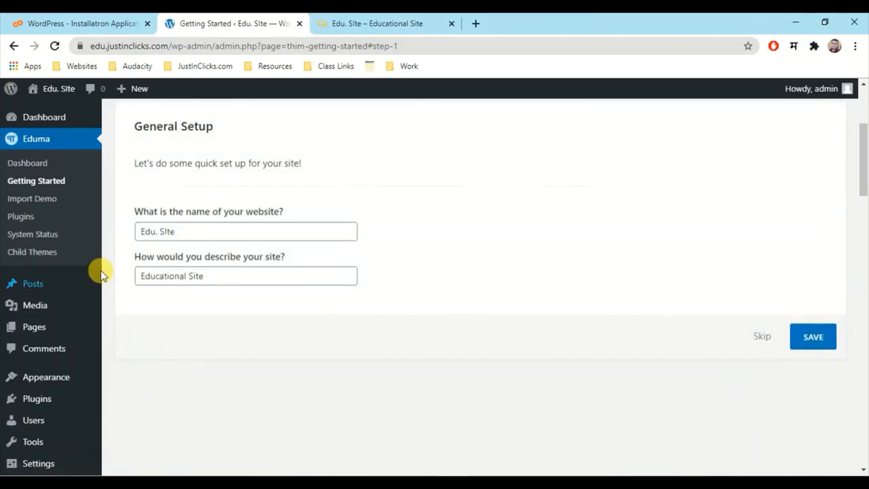
Set the website name to "Your Site Name" and the description to "Your motto etc", and save the general setup
drag(139, 231, 152, 231)
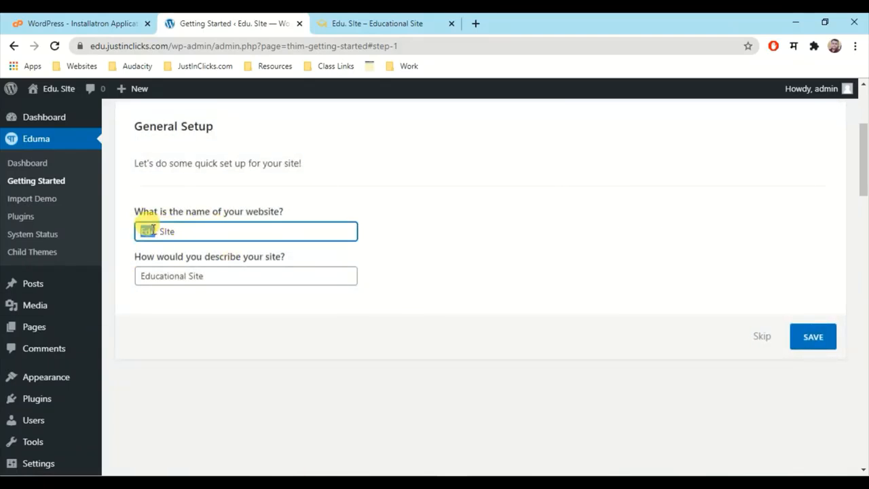
text(Your)
key(Tab)
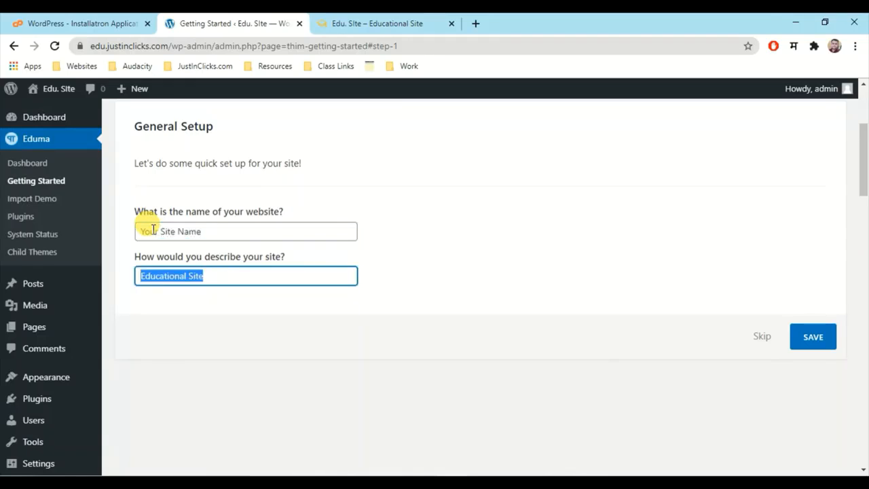
text(Your motto etc)
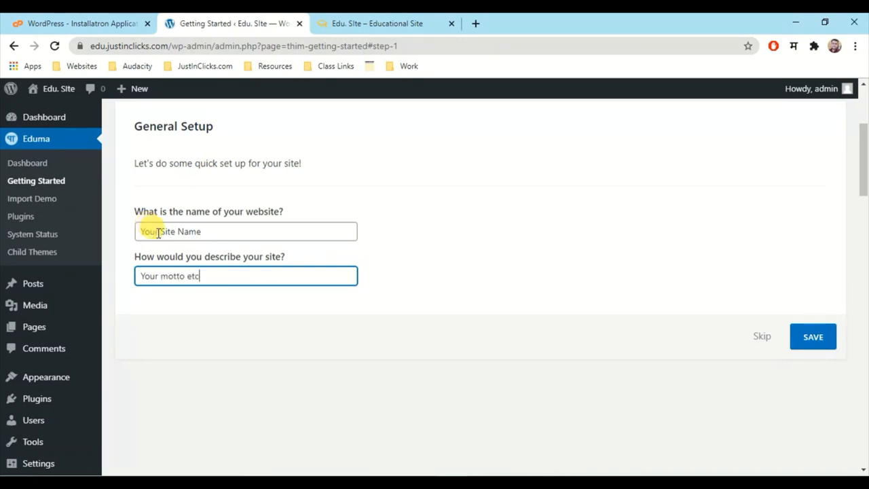
click(811, 338)
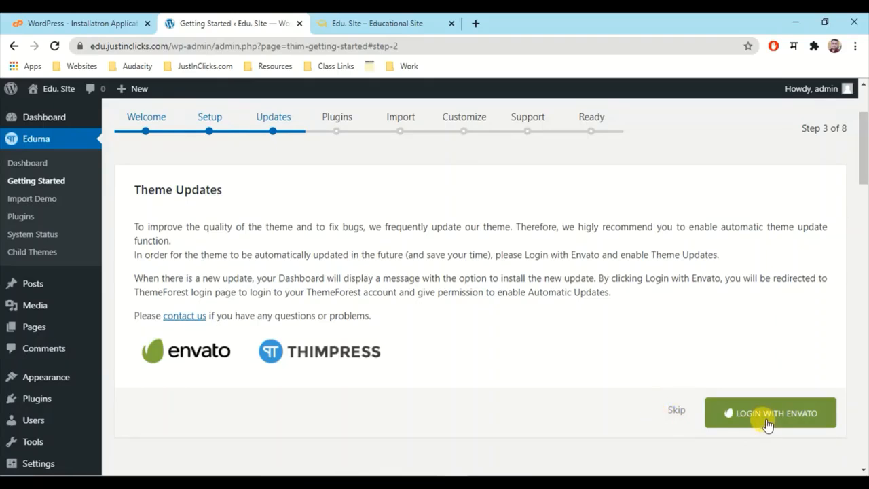
Skip the Envato login for theme updates and review the list of required and recommended plugins
click(675, 410)
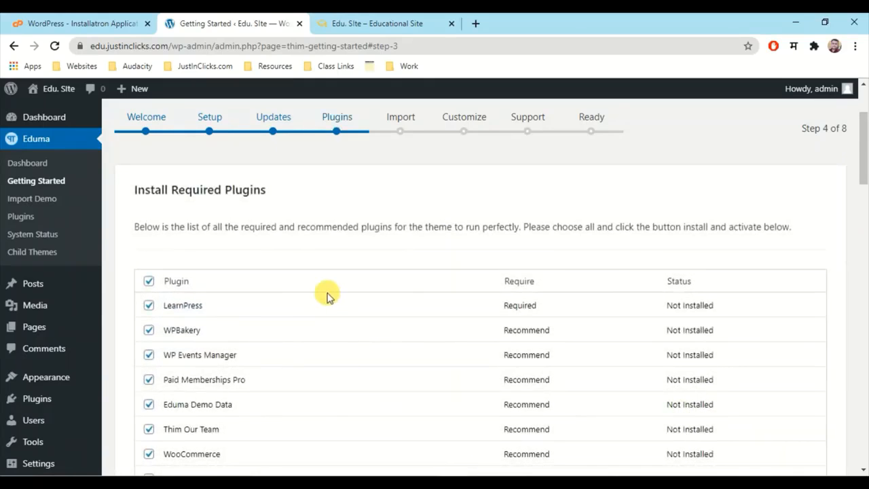
scroll(327, 296, down, 5)
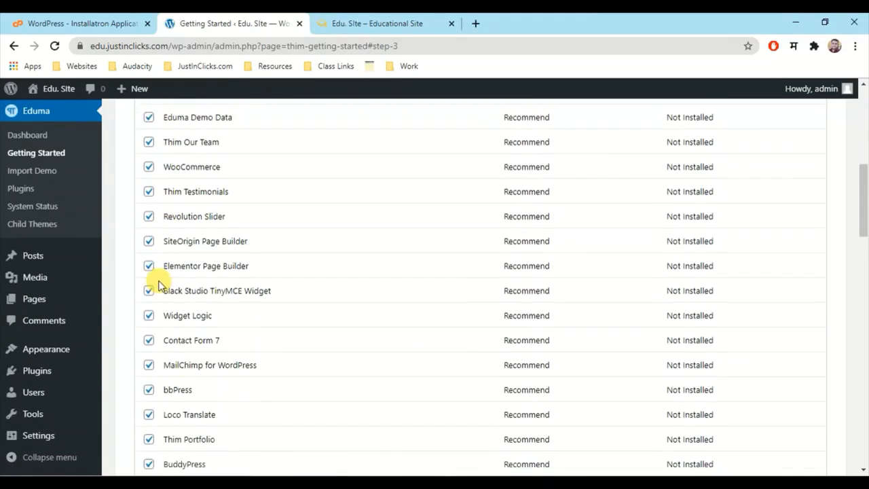
scroll(159, 285, down, 4)
scroll(159, 336, up, 7)
scroll(165, 252, down, 4)
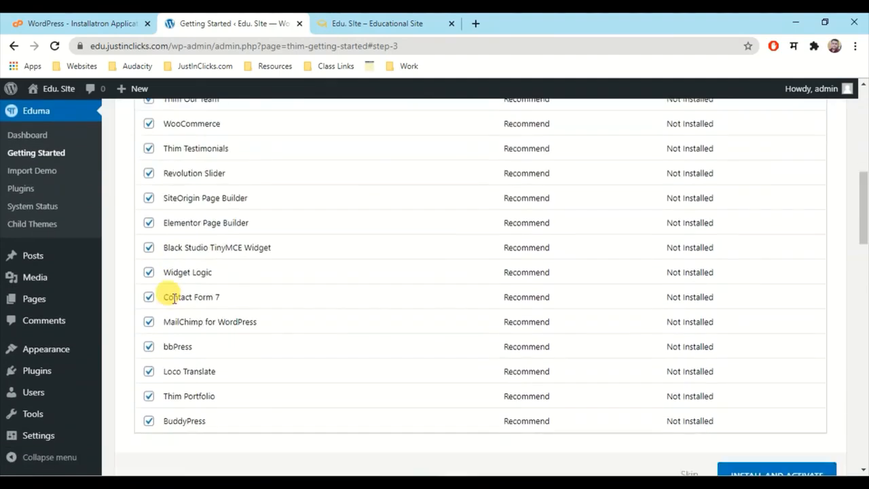
scroll(174, 299, down, 4)
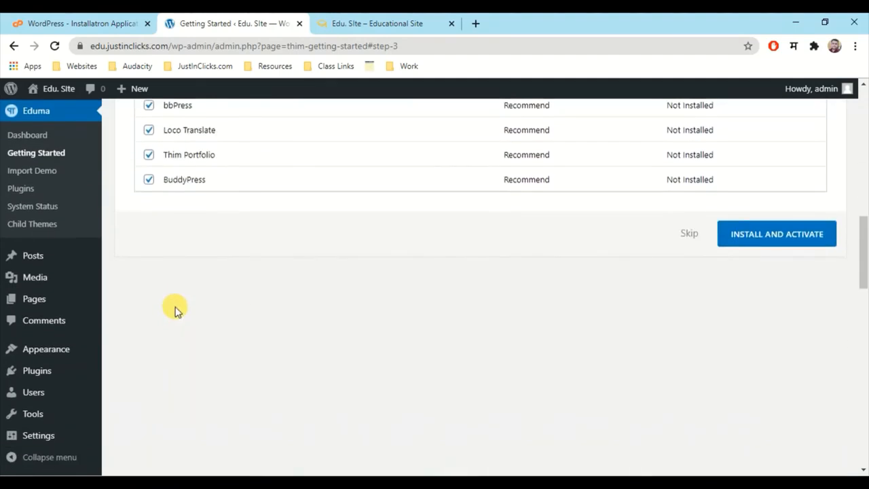
Try to install and activate all the listed plugins, and dismiss the product registration dialog
click(781, 241)
scroll(390, 346, up, 8)
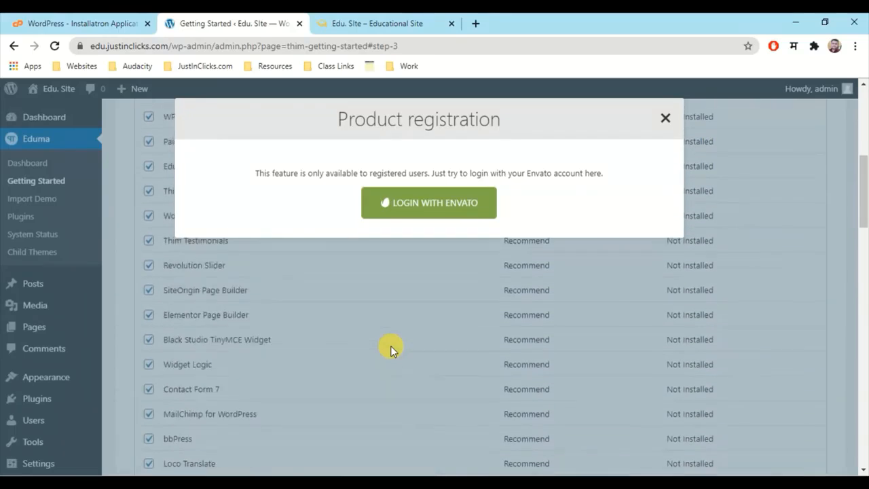
scroll(391, 346, up, 2)
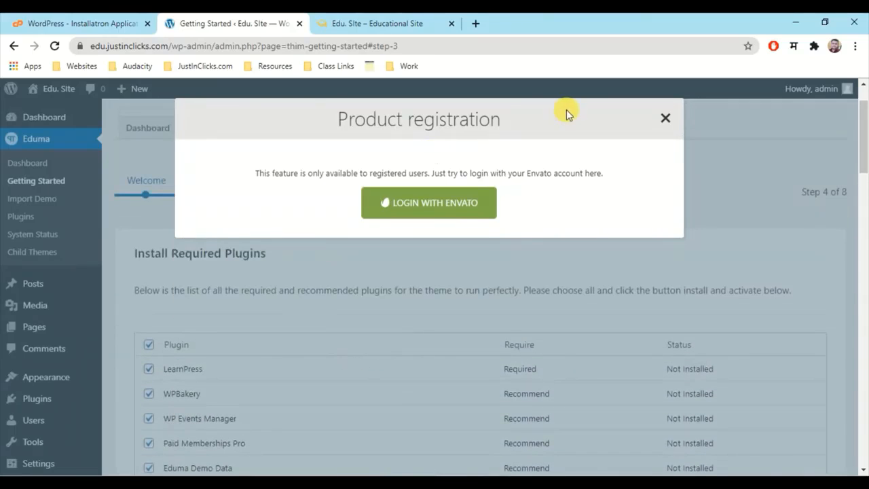
click(661, 119)
Skip the wizard's required plugins installation and proceed to the demo content import
scroll(252, 285, down, 5)
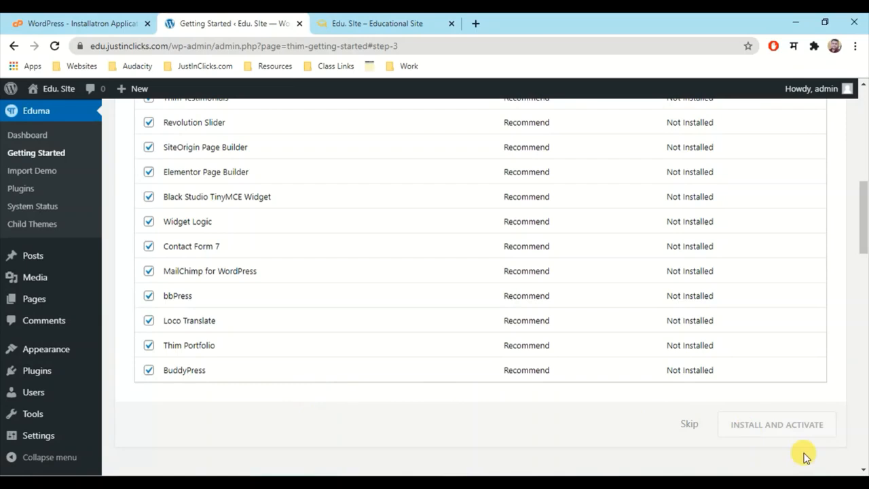
click(772, 423)
scroll(625, 387, down, 3)
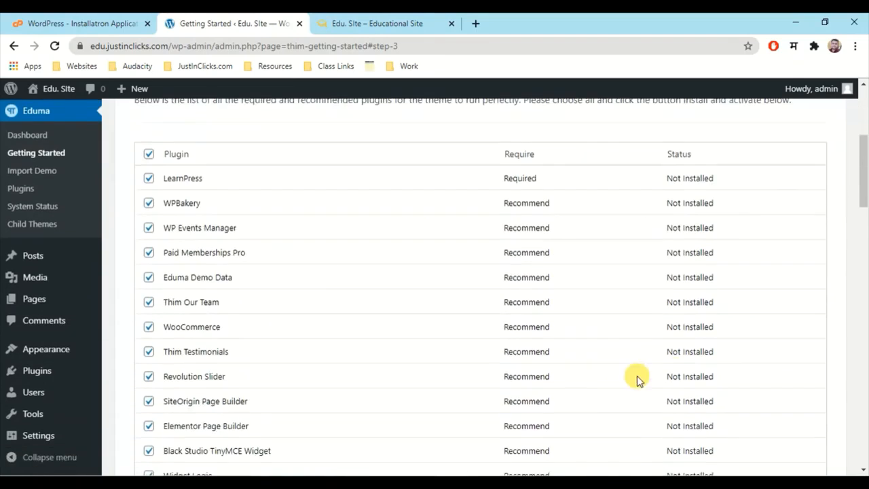
scroll(636, 379, down, 5)
click(689, 364)
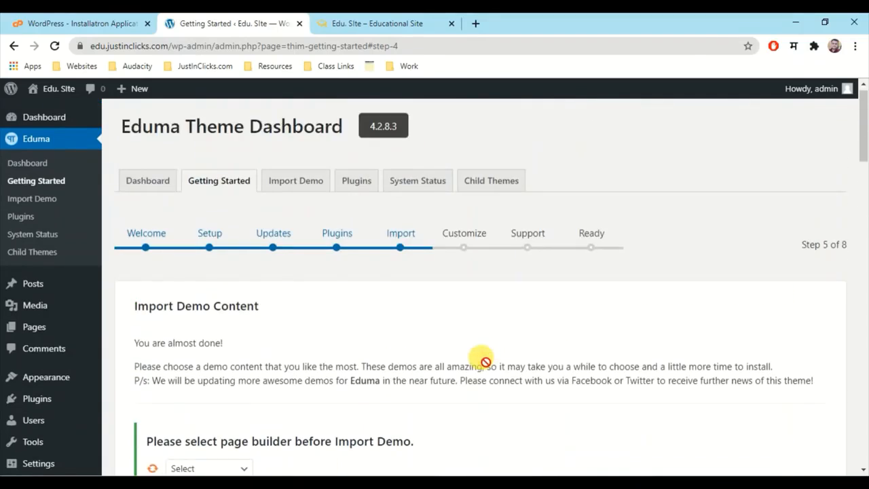
Select Elementor as the page builder for the demo import
scroll(483, 357, down, 3)
scroll(493, 367, down, 1)
click(212, 227)
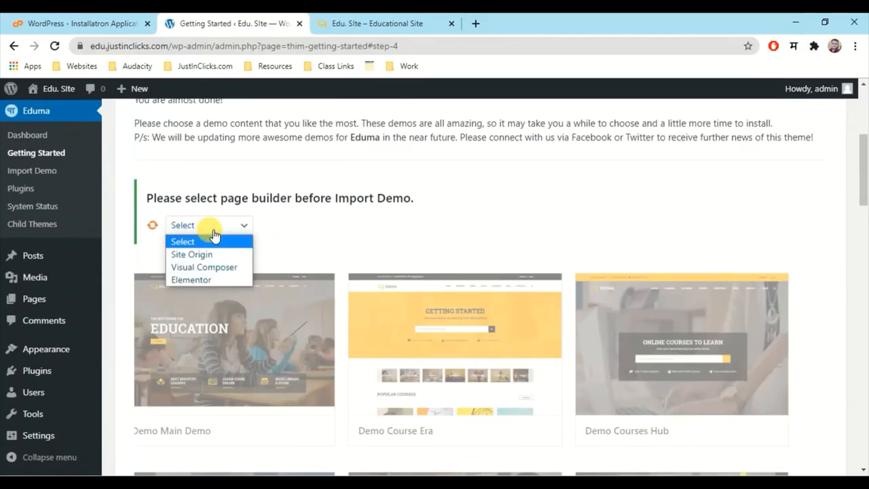
click(204, 280)
Browse the Elementor demos, try to install Demo Kid Art, and start the Envato login for product registration
scroll(323, 226, down, 1)
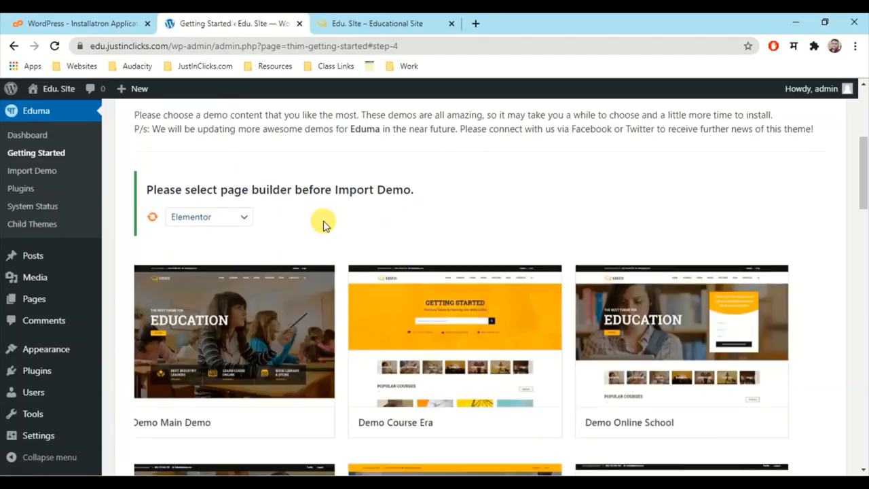
scroll(324, 258, down, 5)
scroll(708, 231, down, 6)
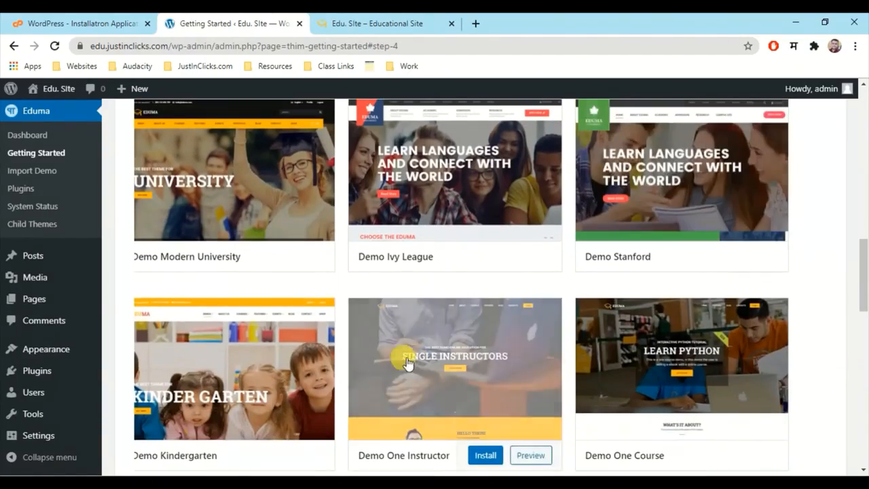
scroll(310, 306, down, 4)
scroll(679, 314, down, 6)
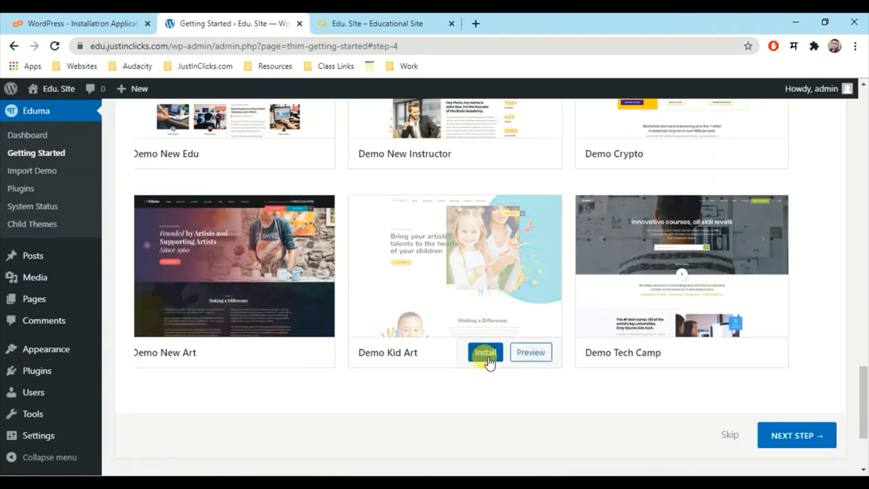
click(486, 354)
scroll(320, 271, up, 2)
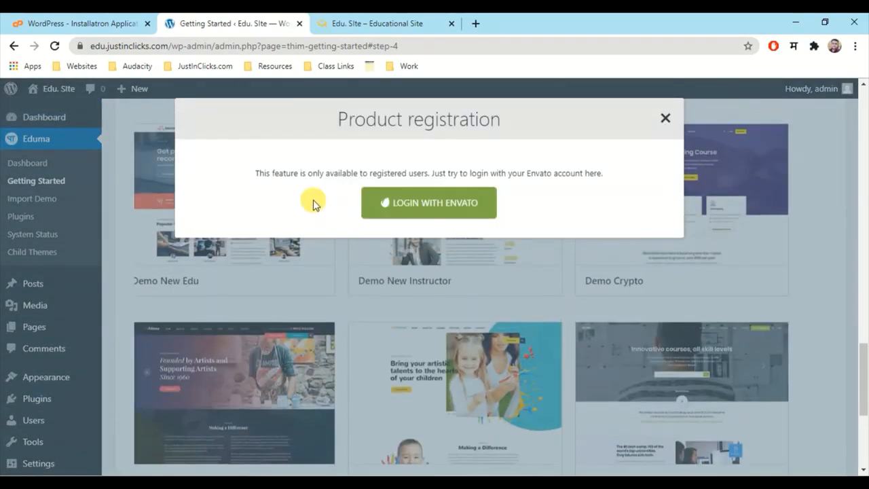
click(448, 215)
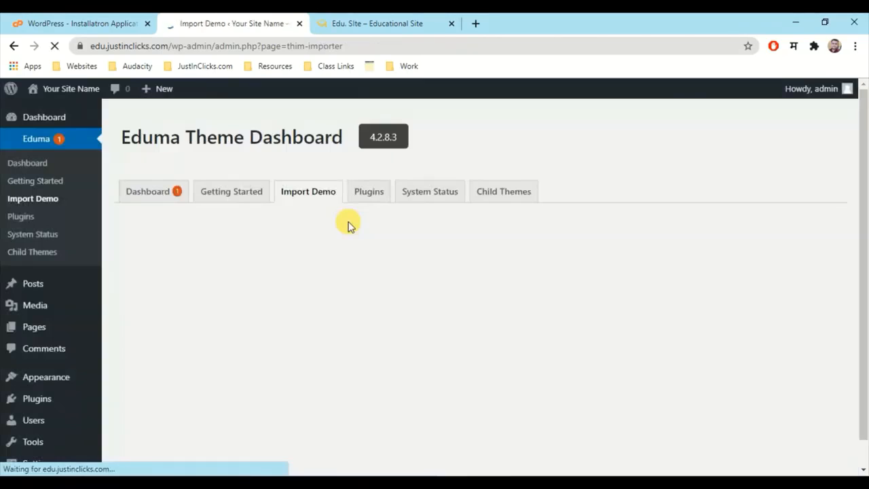
Look through the demo sites available on the theme's Import Demo page
scroll(356, 248, down, 2)
scroll(355, 249, down, 7)
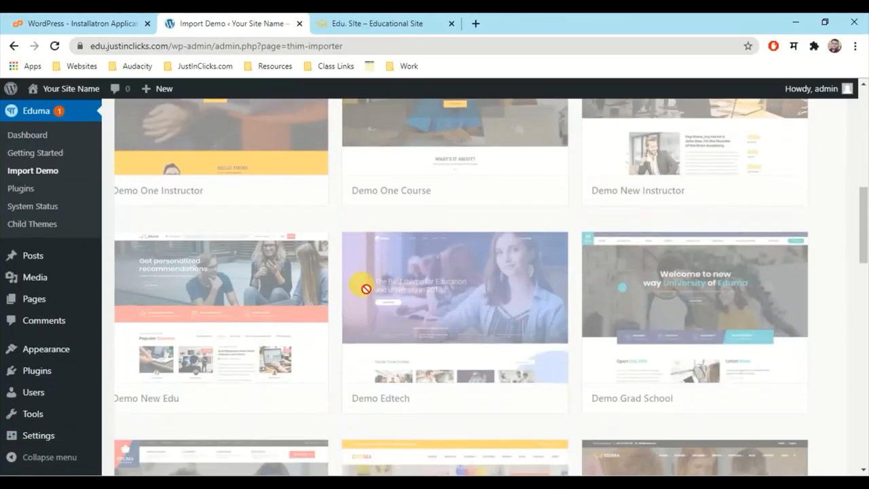
scroll(362, 288, up, 9)
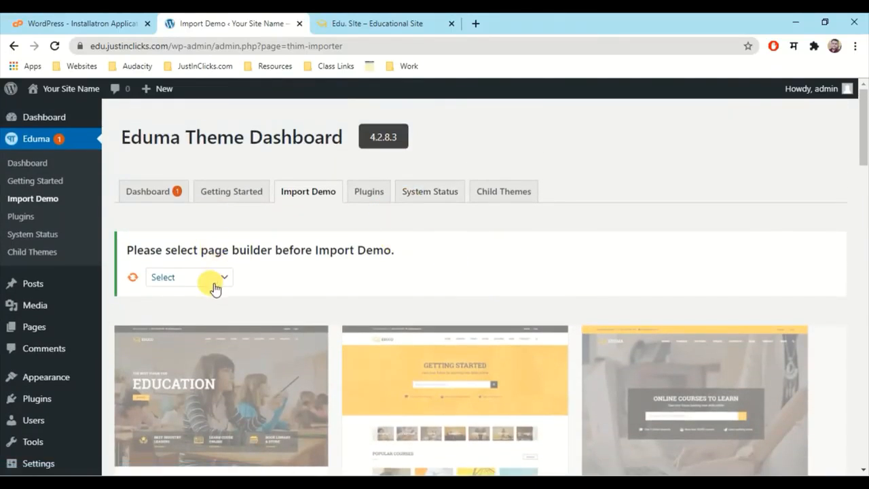
scroll(359, 245, down, 10)
scroll(370, 292, down, 3)
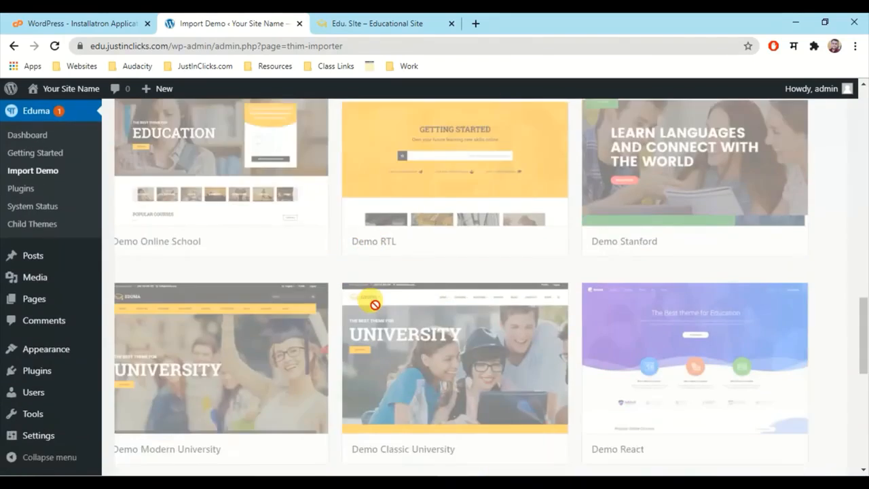
scroll(373, 298, up, 10)
scroll(400, 178, up, 1)
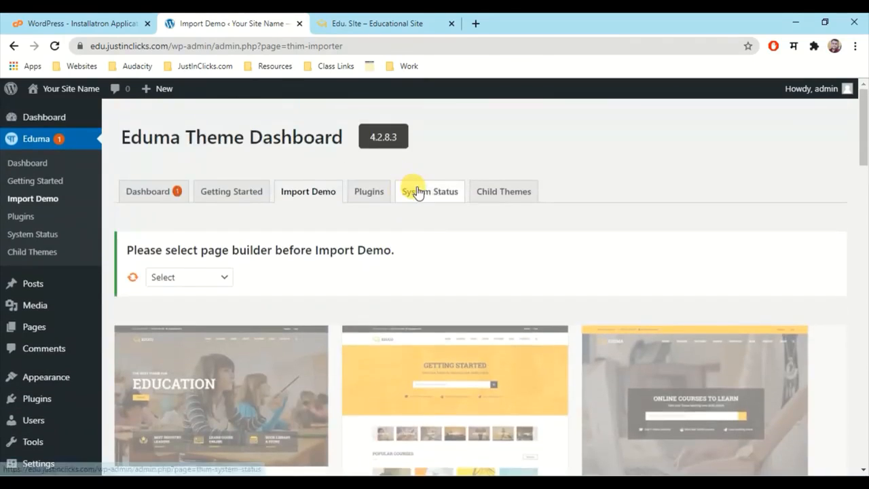
Review the WordPress and server environment details in the theme's System Status
click(417, 191)
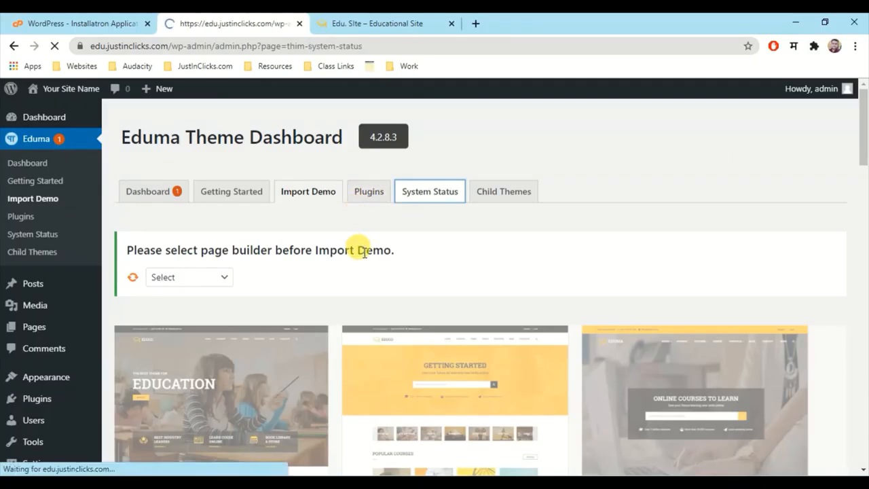
scroll(370, 259, down, 7)
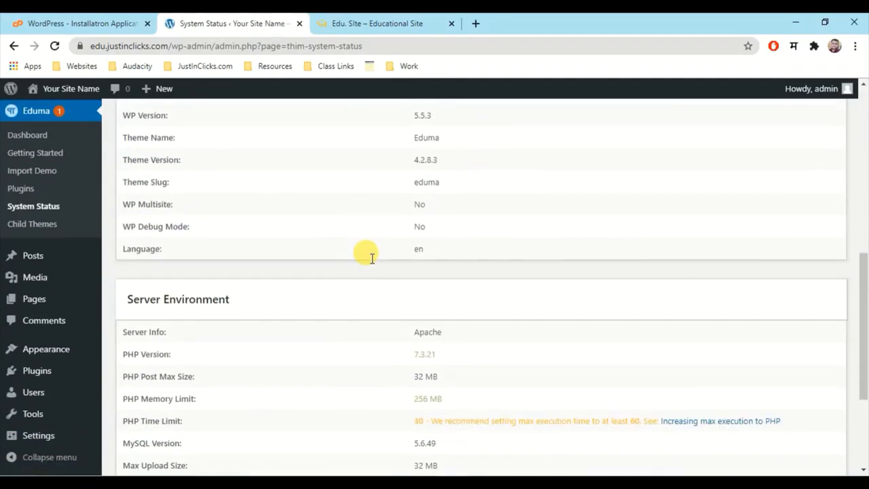
scroll(371, 258, up, 15)
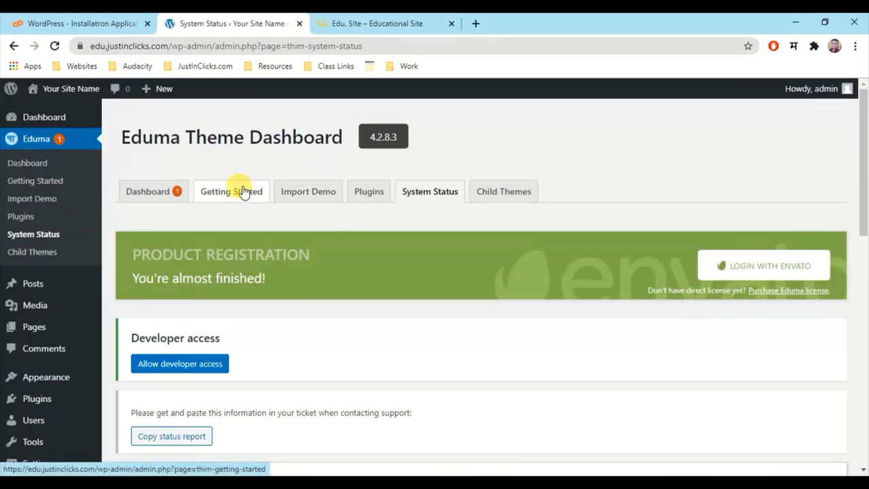
Restart the Getting Started wizard, save the prefilled site name and description, and skip the Envato login for updates
click(205, 194)
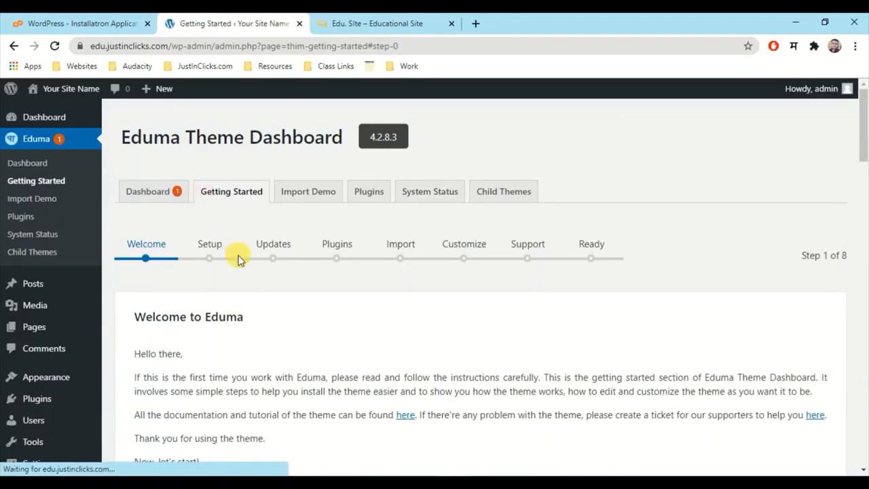
scroll(425, 329, down, 4)
click(769, 334)
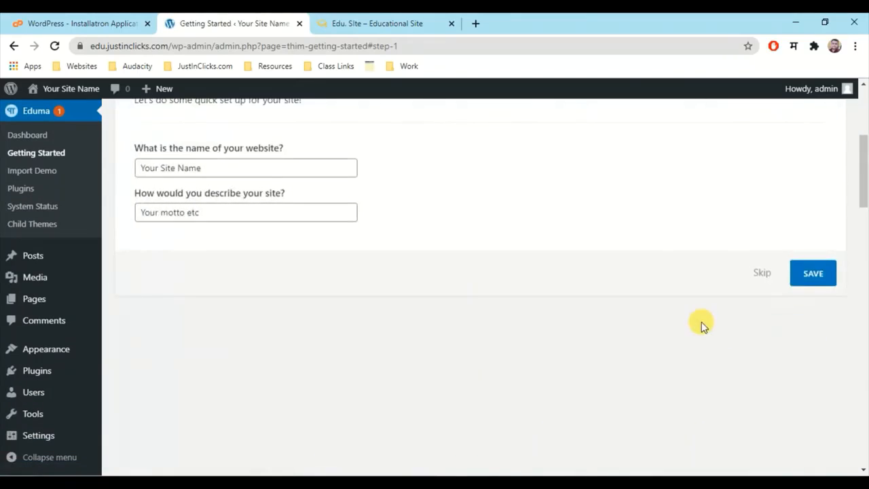
click(810, 283)
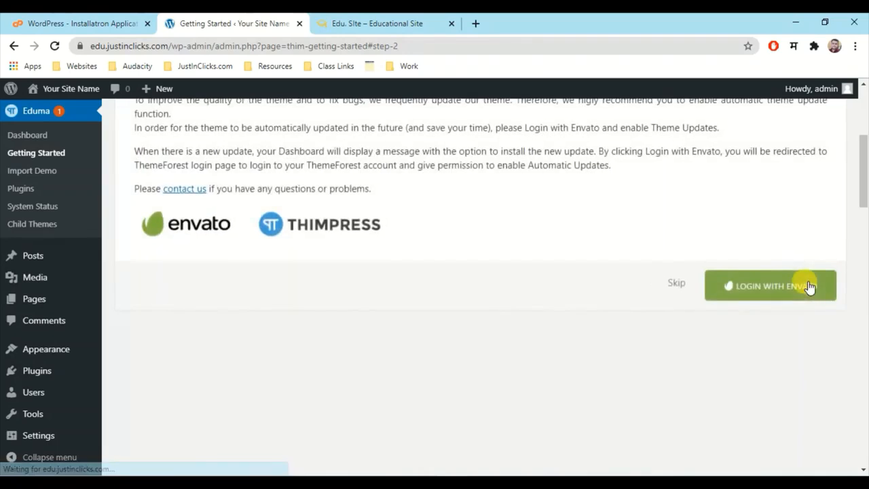
click(671, 284)
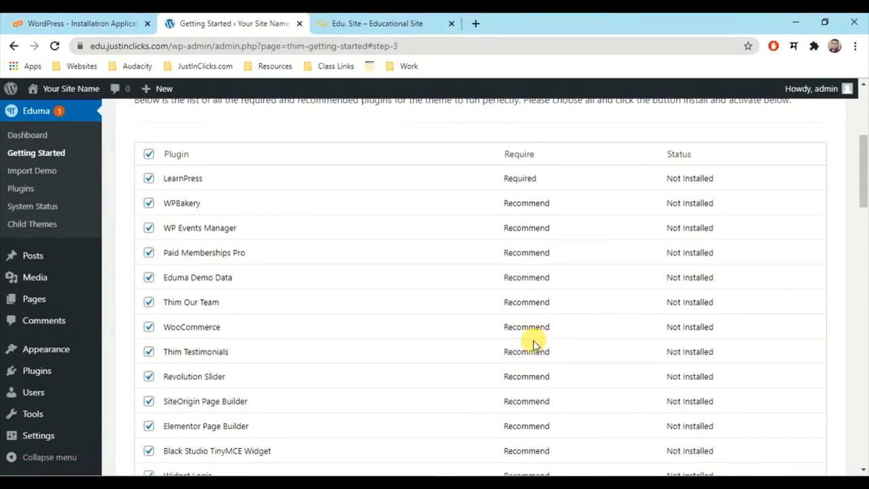
Review the wizard's list of required and recommended plugins and skip their installation
scroll(534, 343, down, 3)
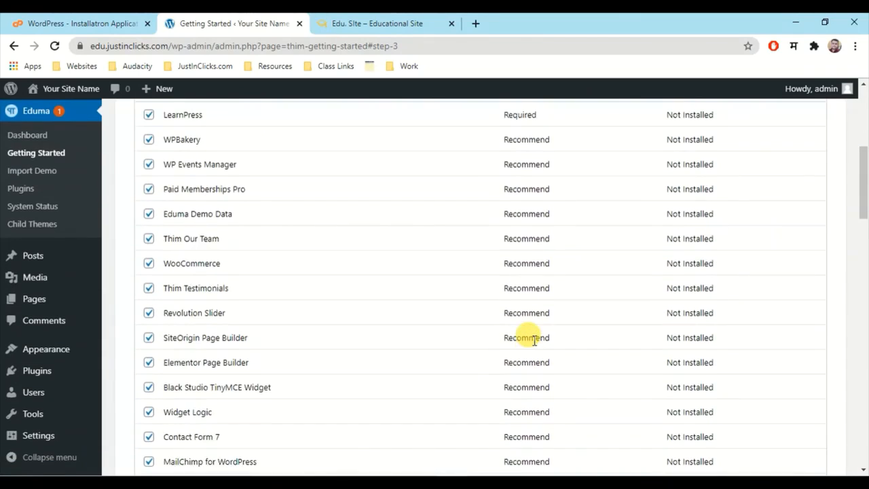
scroll(535, 345, up, 3)
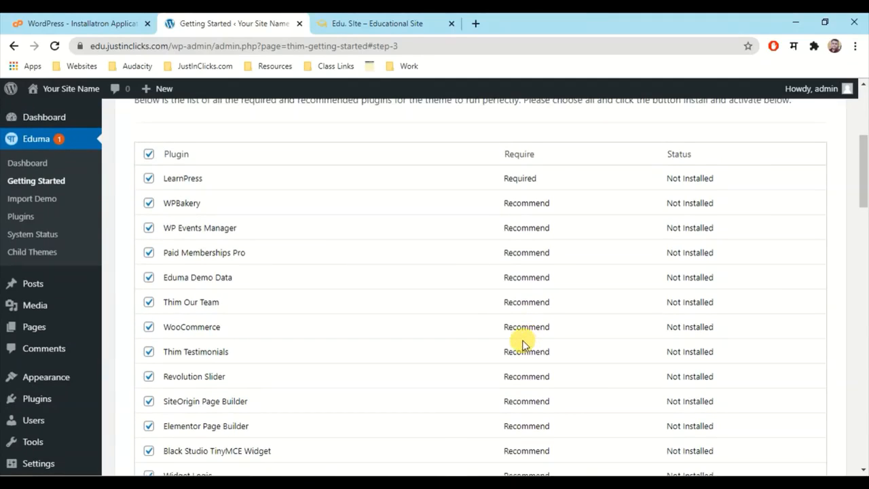
scroll(522, 345, down, 5)
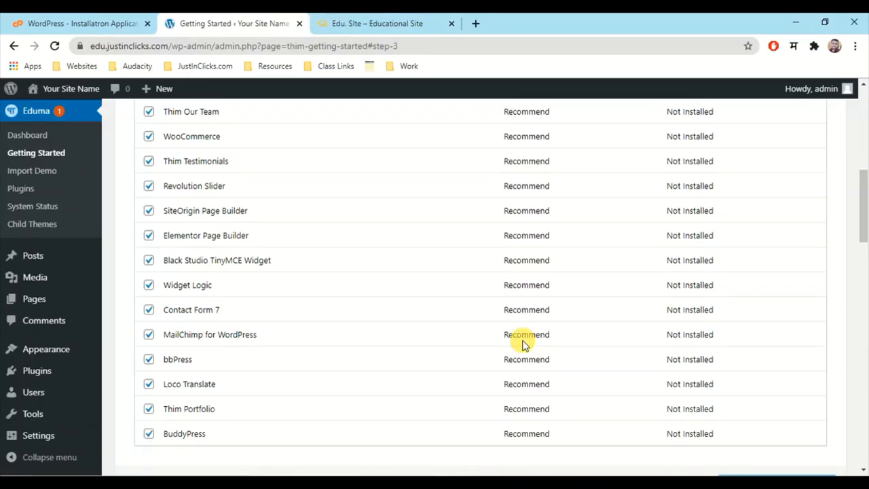
scroll(523, 345, down, 3)
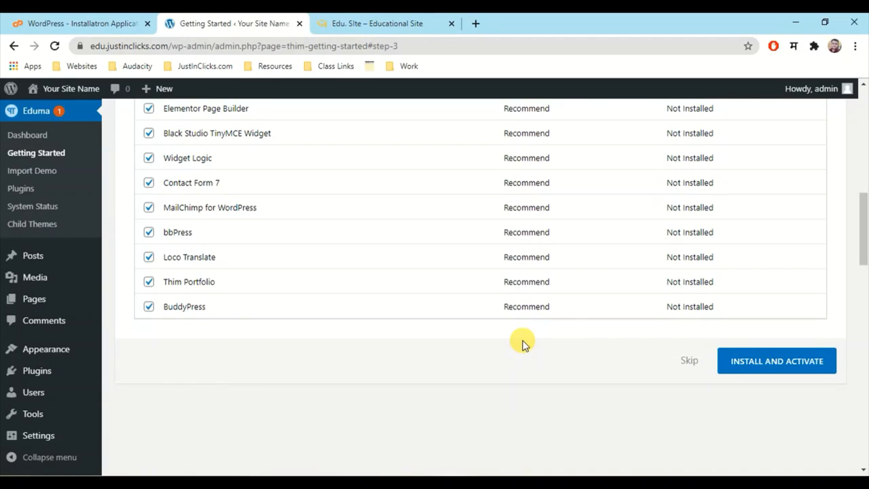
click(689, 361)
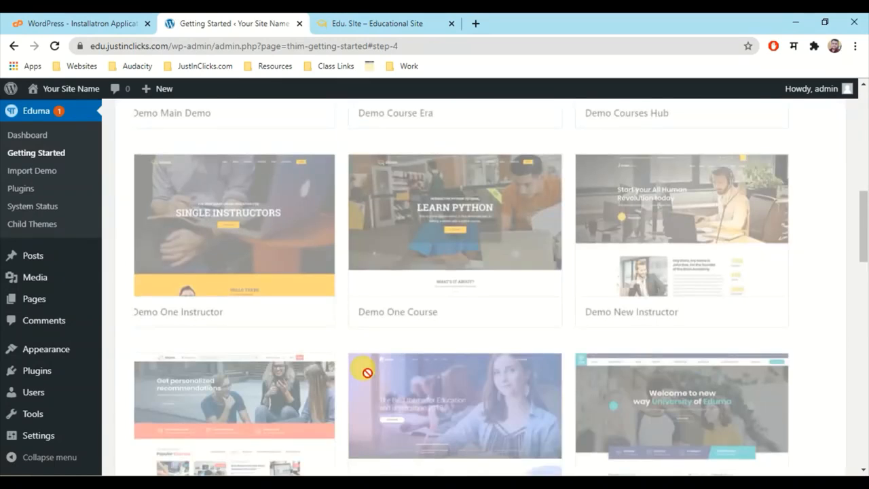
Skip the wizard's demo content import and proceed to the site customization stage
scroll(683, 398, down, 10)
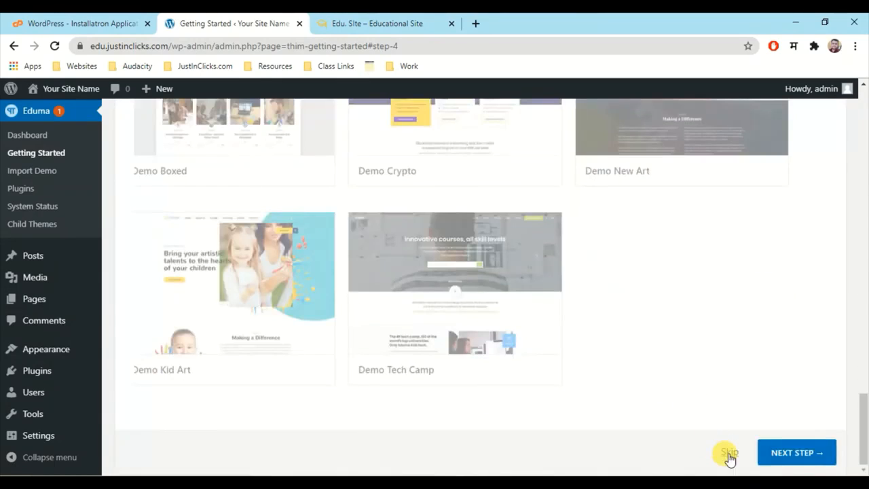
click(728, 454)
scroll(436, 318, up, 20)
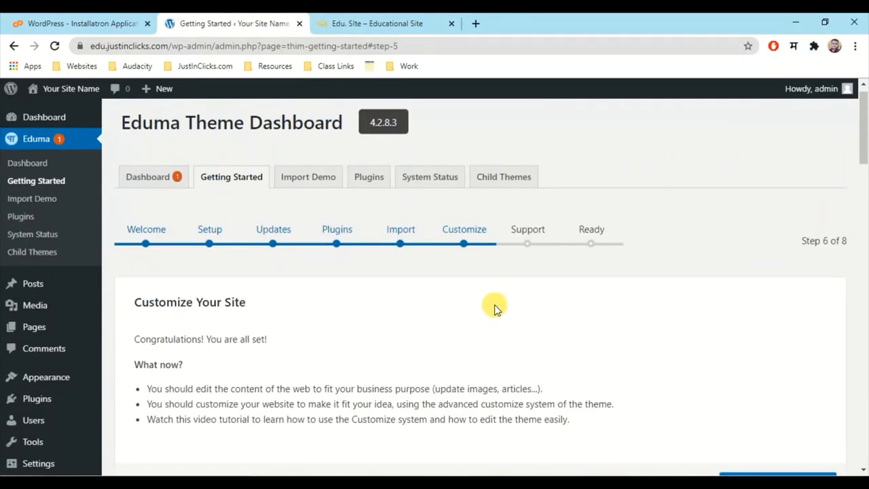
Skip the wizard's site customization and read through the Help and Support information
scroll(494, 308, down, 1)
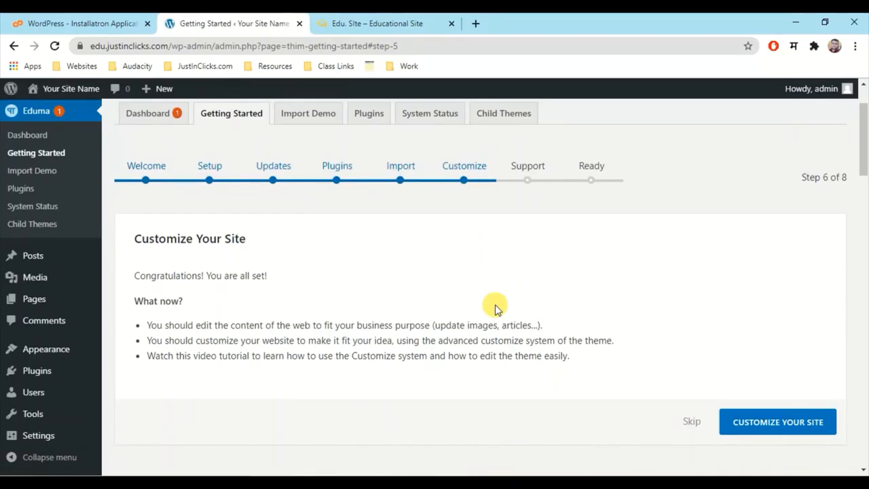
scroll(551, 355, down, 1)
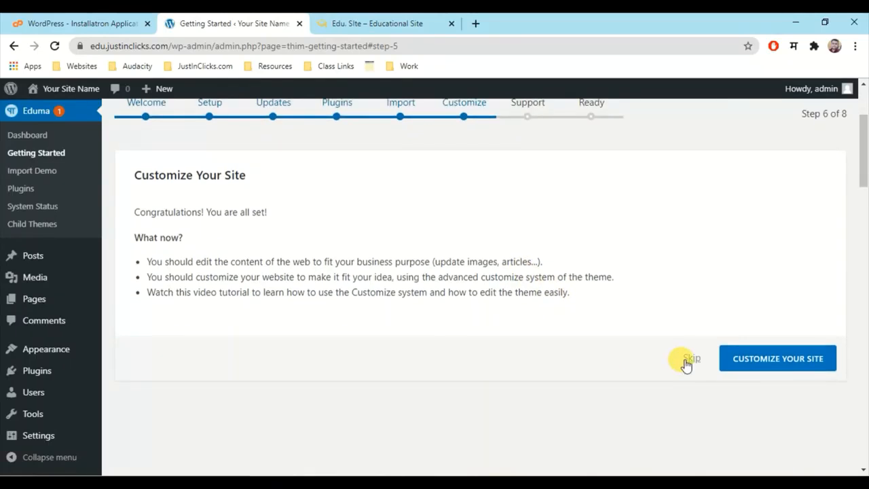
click(686, 365)
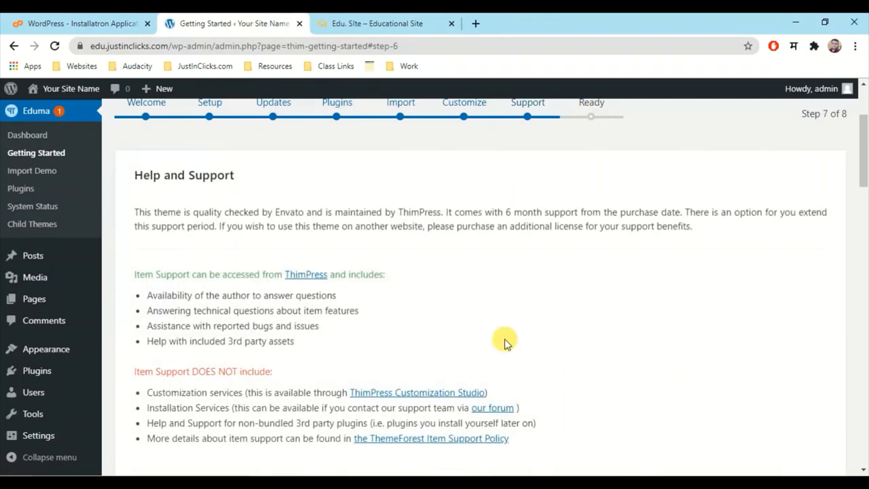
scroll(285, 333, down, 5)
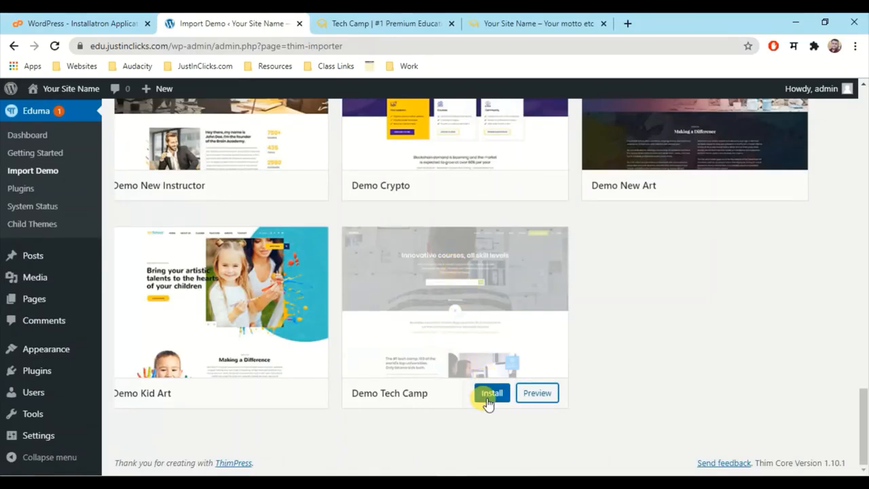
Examine the Tech Camp demo preview's homepage sections and navigation, and open its Presentation 2015 item
click(401, 20)
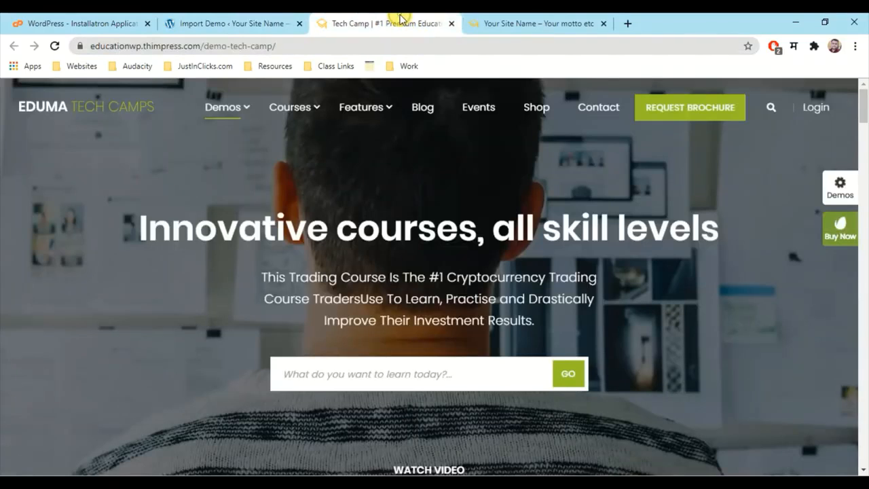
scroll(345, 163, down, 15)
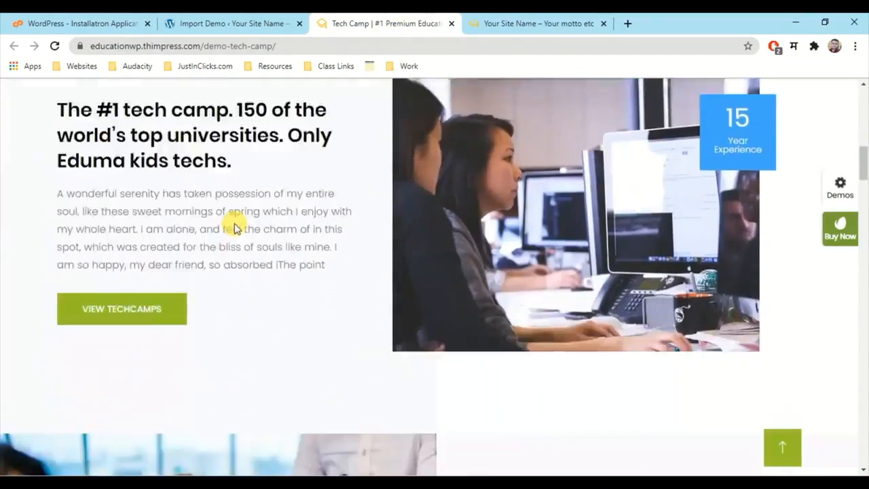
scroll(379, 237, down, 15)
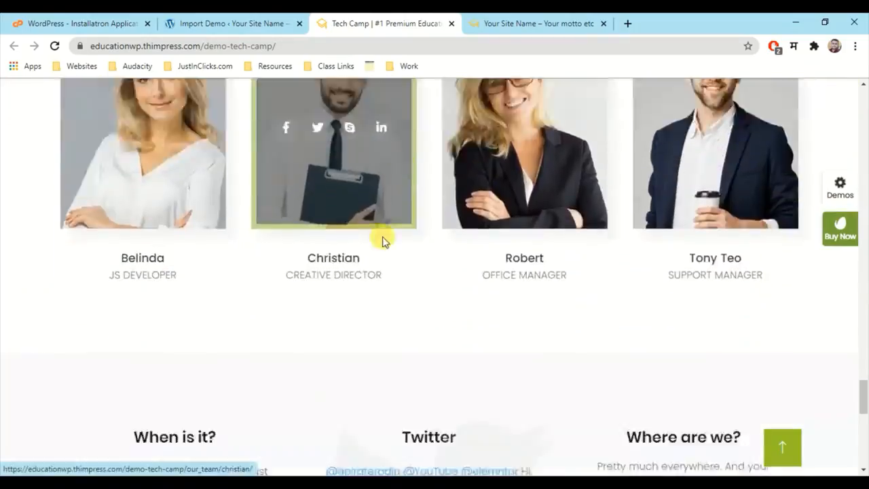
scroll(383, 237, up, 15)
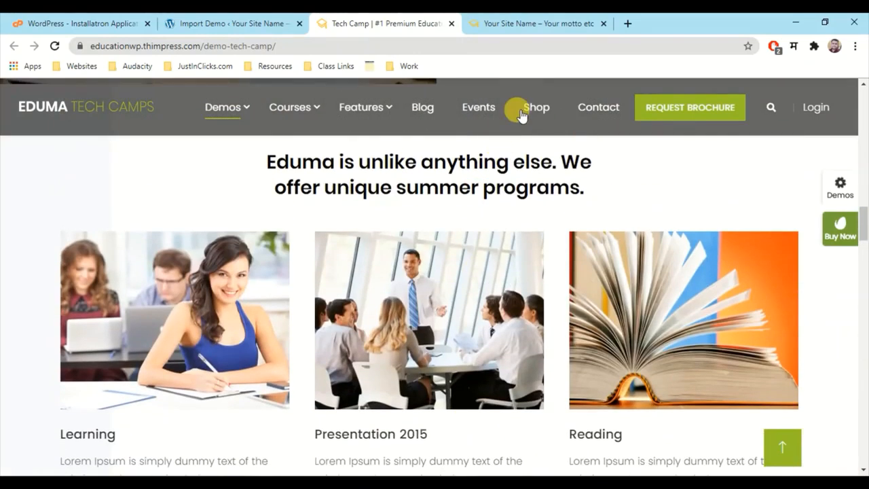
mouse_move(292, 107)
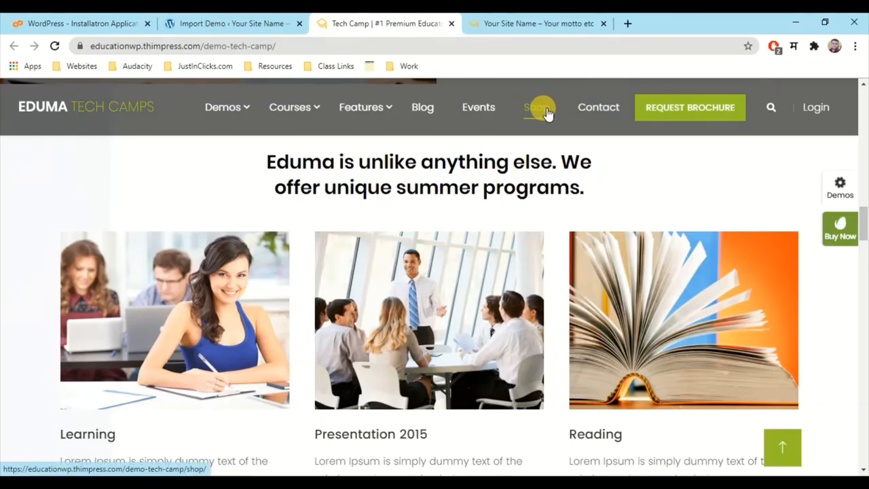
click(447, 305)
Return to the list of importable demos and open a preview of Demo RTL
click(191, 23)
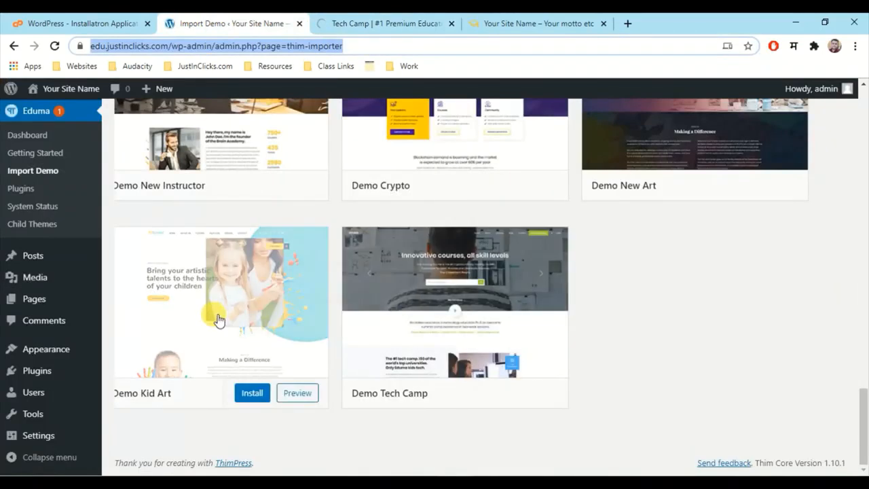
scroll(217, 319, up, 10)
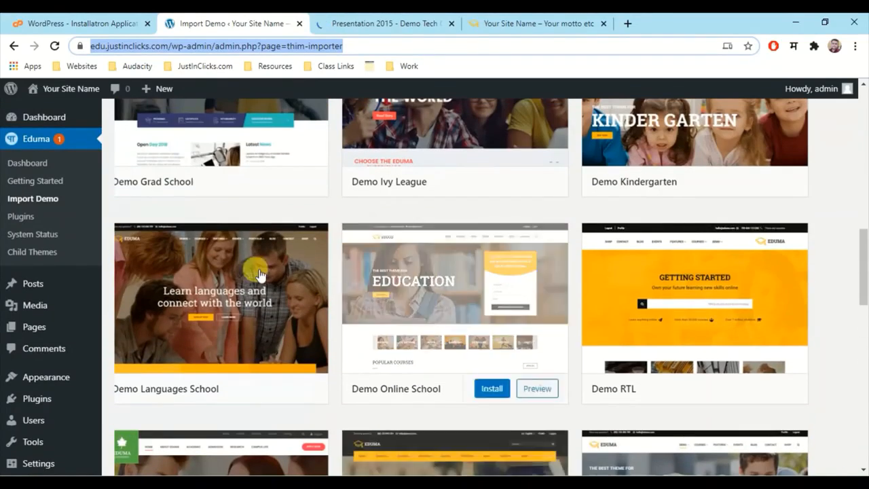
click(773, 391)
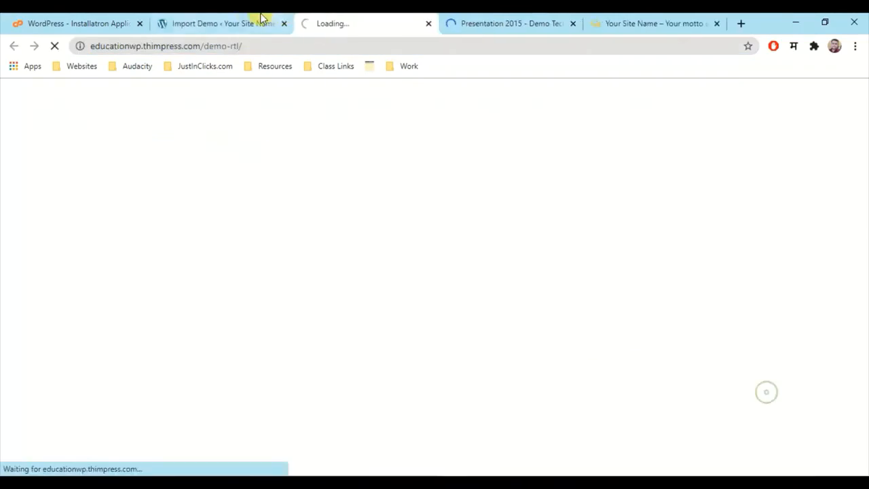
Return to the list of importable demos and open a preview of the Online School demo
click(262, 17)
click(549, 390)
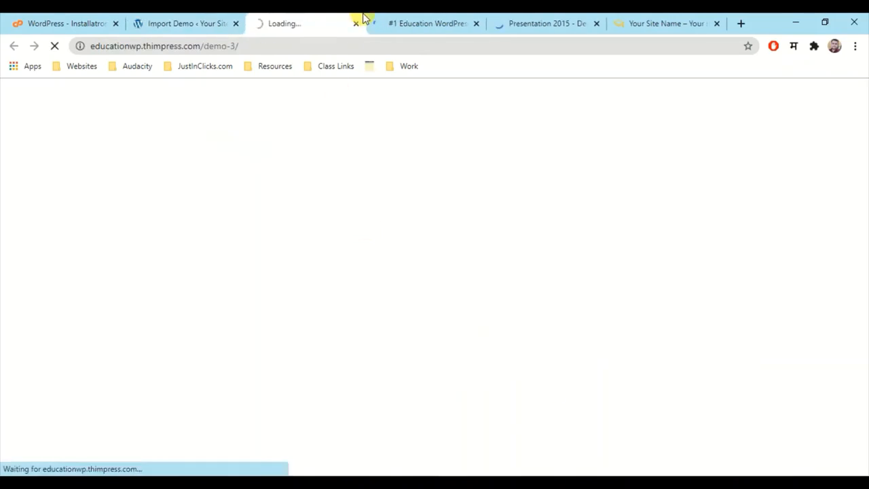
Look through the Tech Camp demo's Presentation 2015 post from header to comment form, and inspect its navigation submenus
click(414, 19)
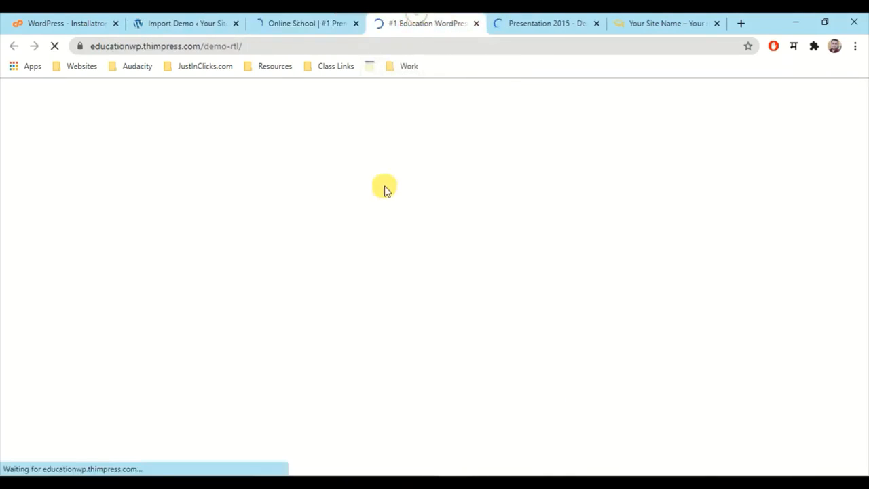
click(524, 19)
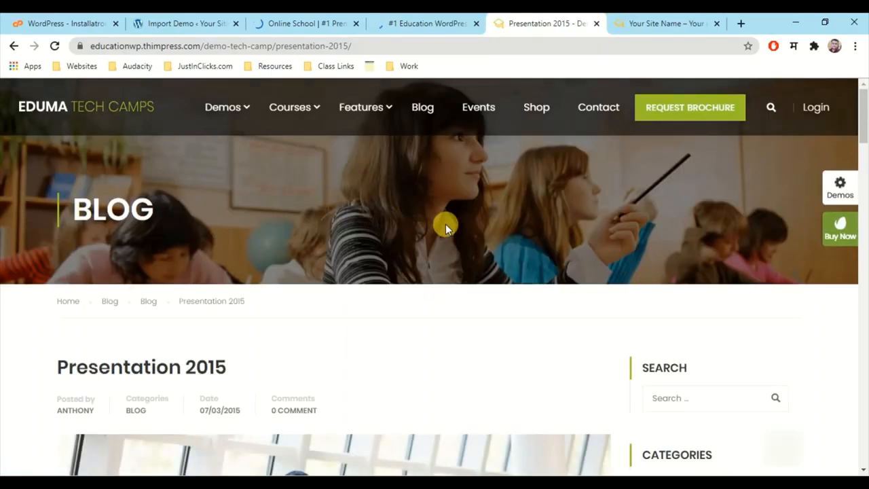
scroll(445, 228, down, 20)
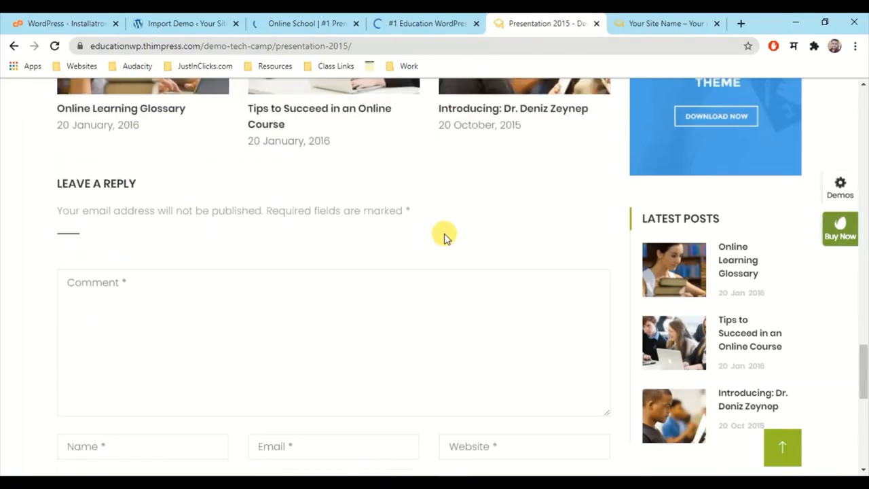
scroll(445, 233, up, 20)
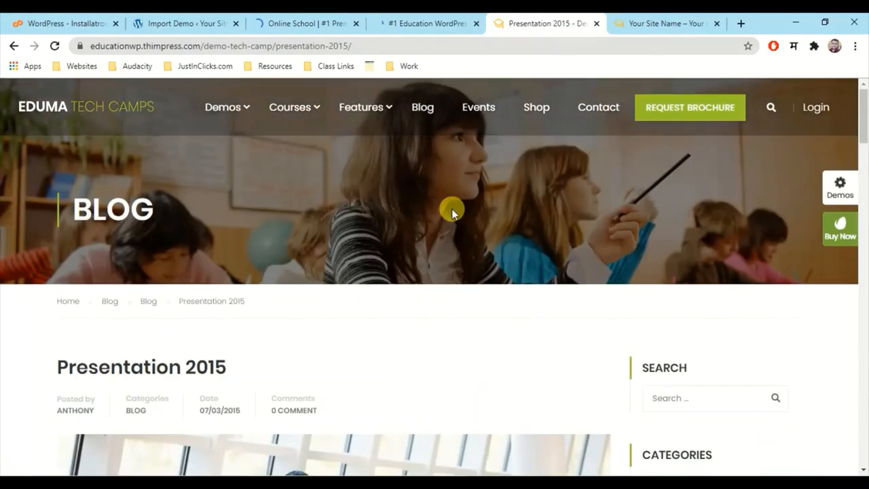
mouse_move(385, 101)
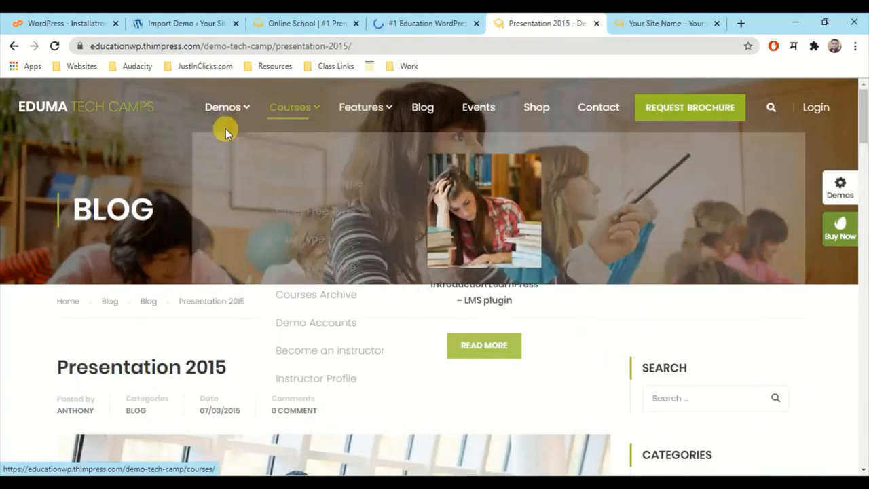
mouse_move(225, 122)
Check the Presentation 2015 post's sidebar and open the Tech Camp demo's login form
click(408, 20)
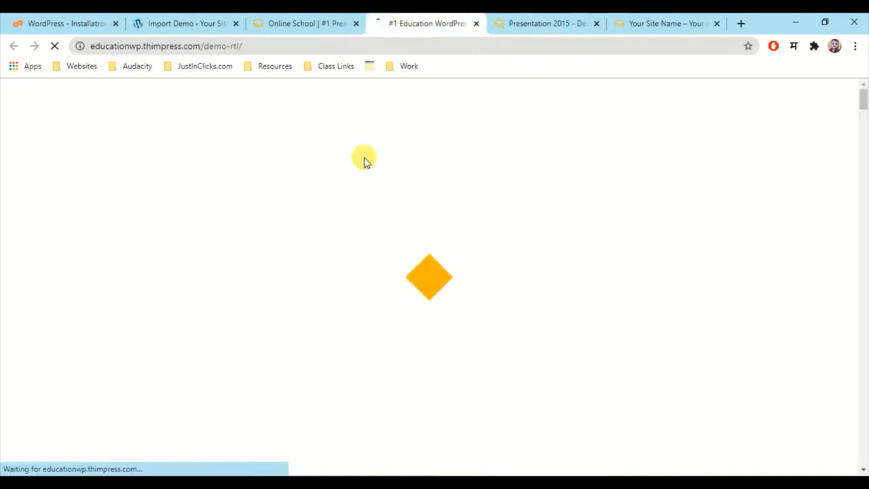
click(557, 19)
scroll(618, 139, down, 5)
scroll(699, 190, up, 6)
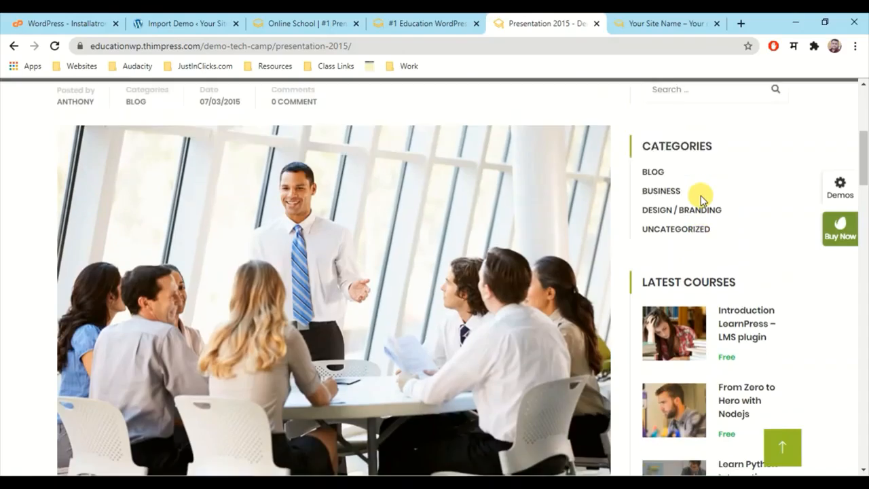
click(817, 108)
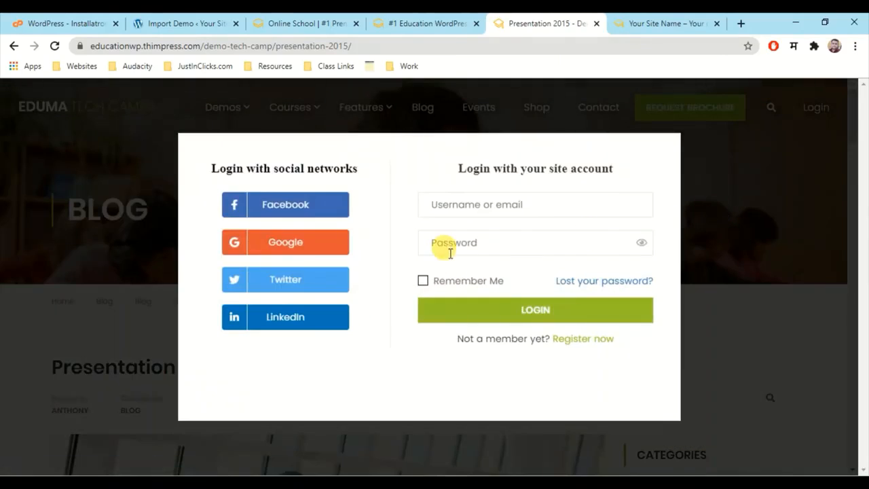
Examine the Demo RTL homepage's events, news and header sections
click(453, 19)
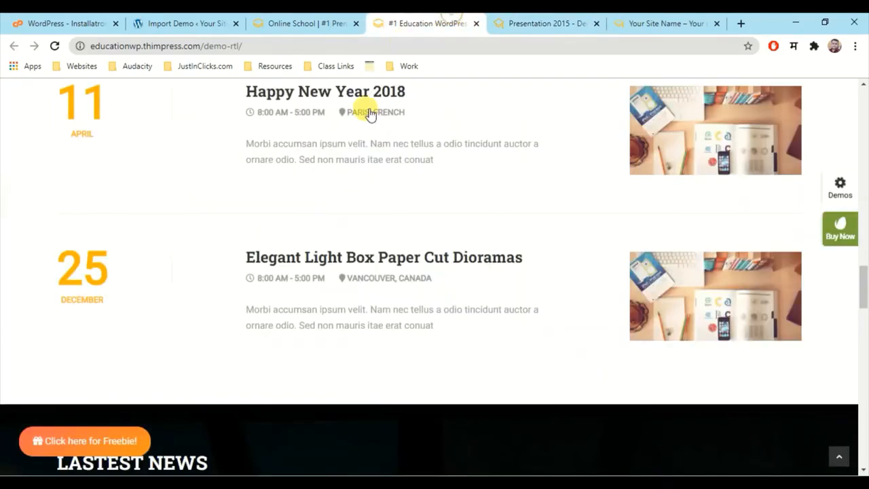
scroll(363, 204, down, 5)
scroll(360, 252, down, 5)
scroll(588, 208, up, 20)
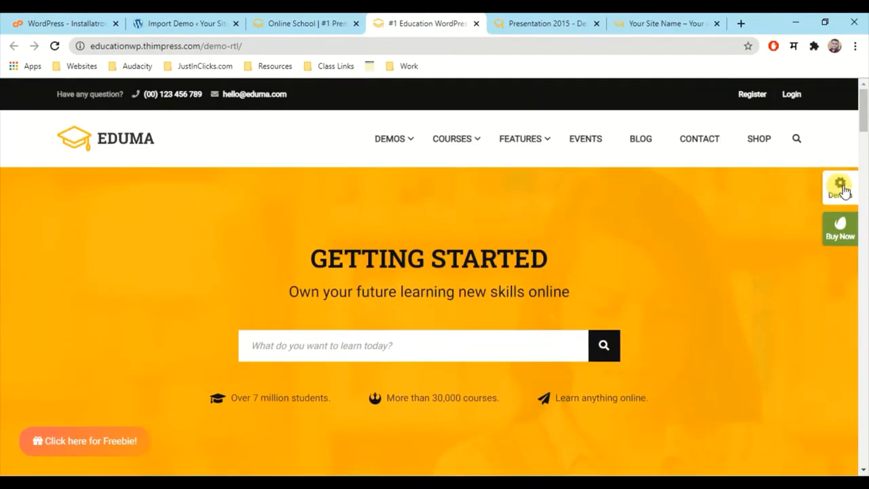
Browse the theme's demo gallery from the Demo RTL page and open the One Instructor demo
click(842, 193)
scroll(774, 271, down, 5)
mouse_move(765, 331)
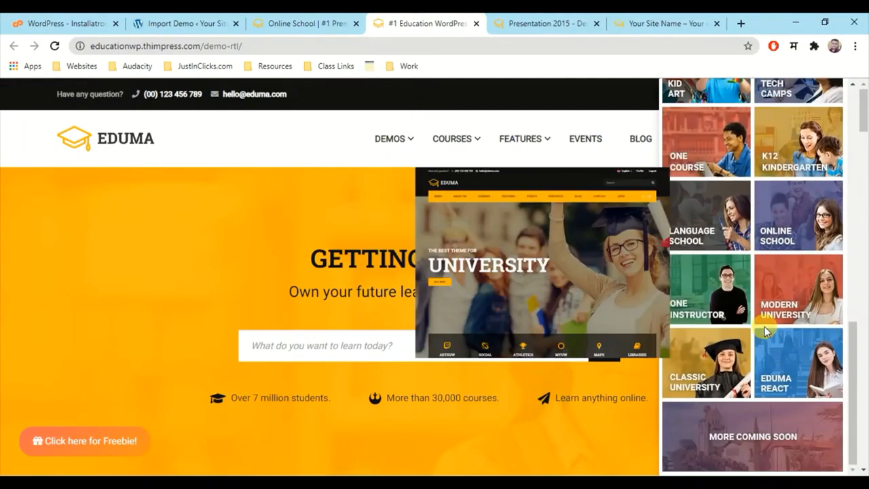
click(716, 299)
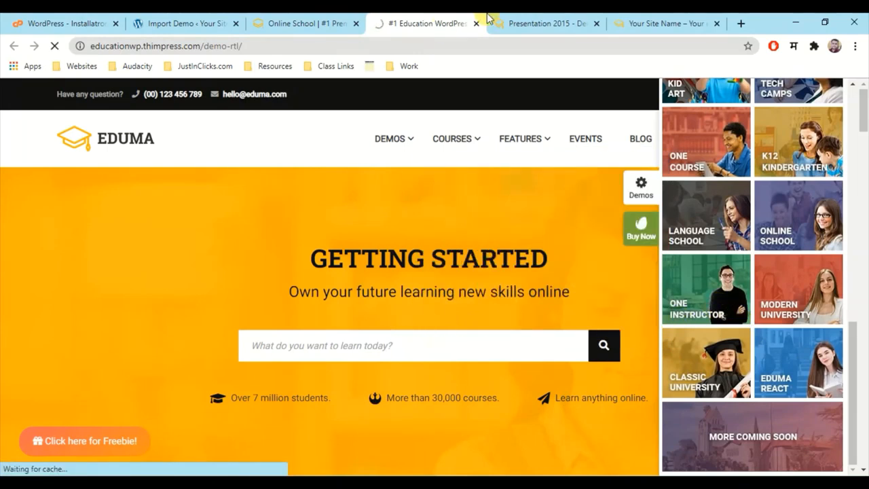
Close the Presentation 2015 page and the Your Site Name page
click(520, 23)
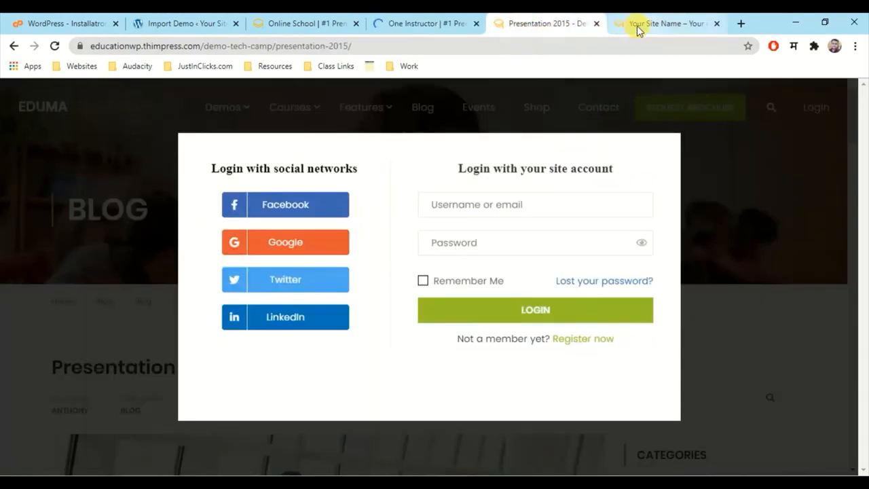
click(597, 24)
click(596, 24)
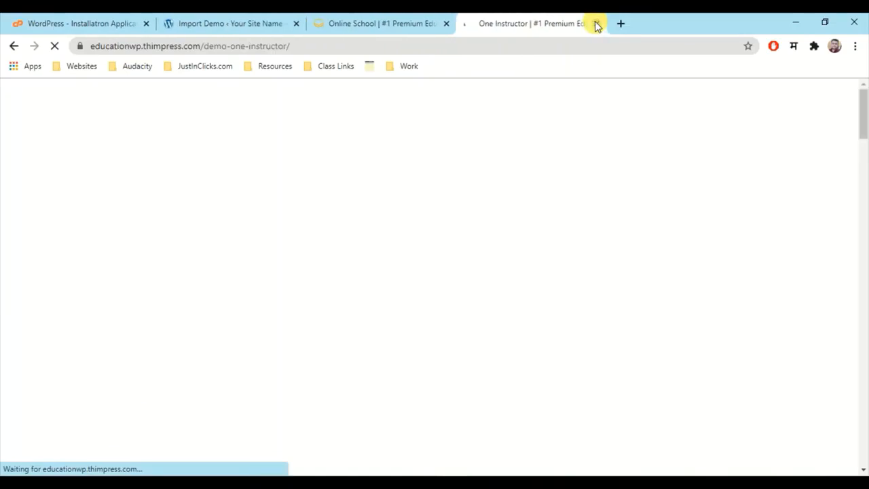
Search the computer for "note" and open a blank document in Notepad
key(super)
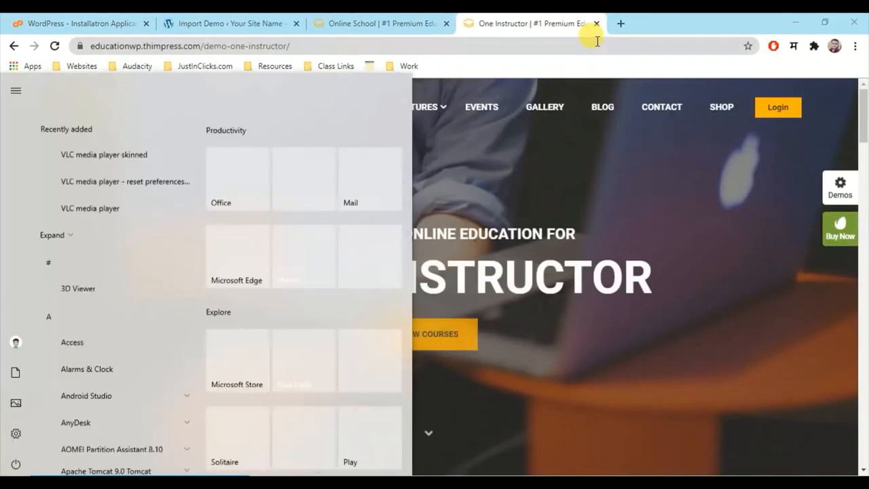
text(bote)
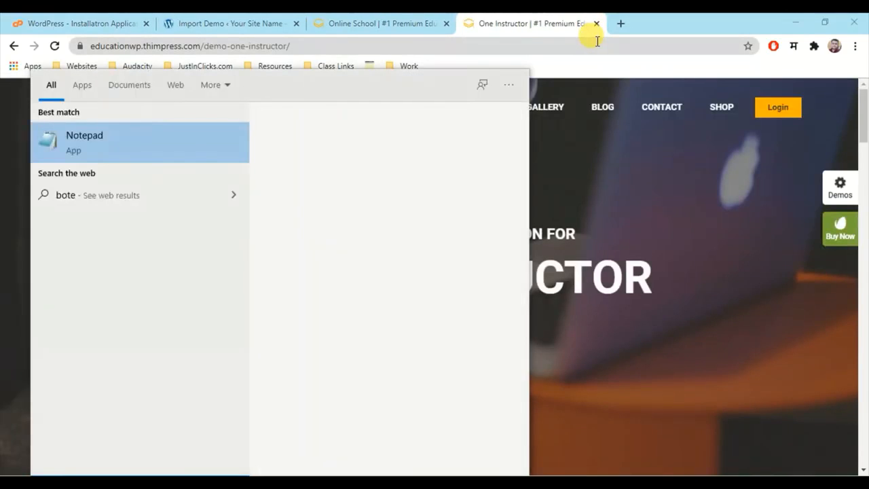
key(BackSpace)
key(BackSpace)
key(BackSpace)
key(BackSpace)
text(note)
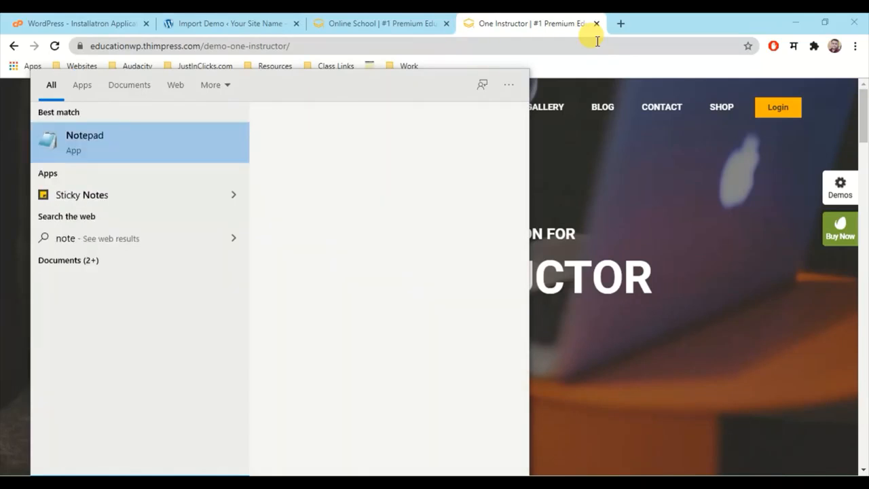
key(Return)
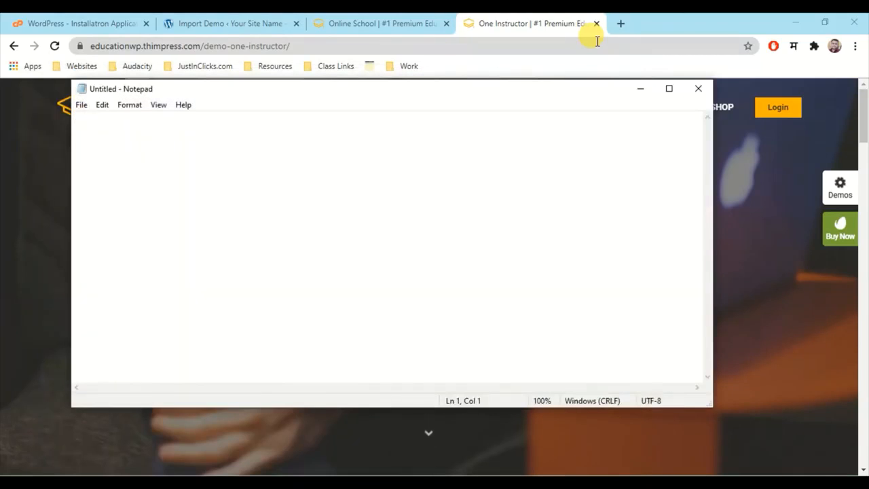